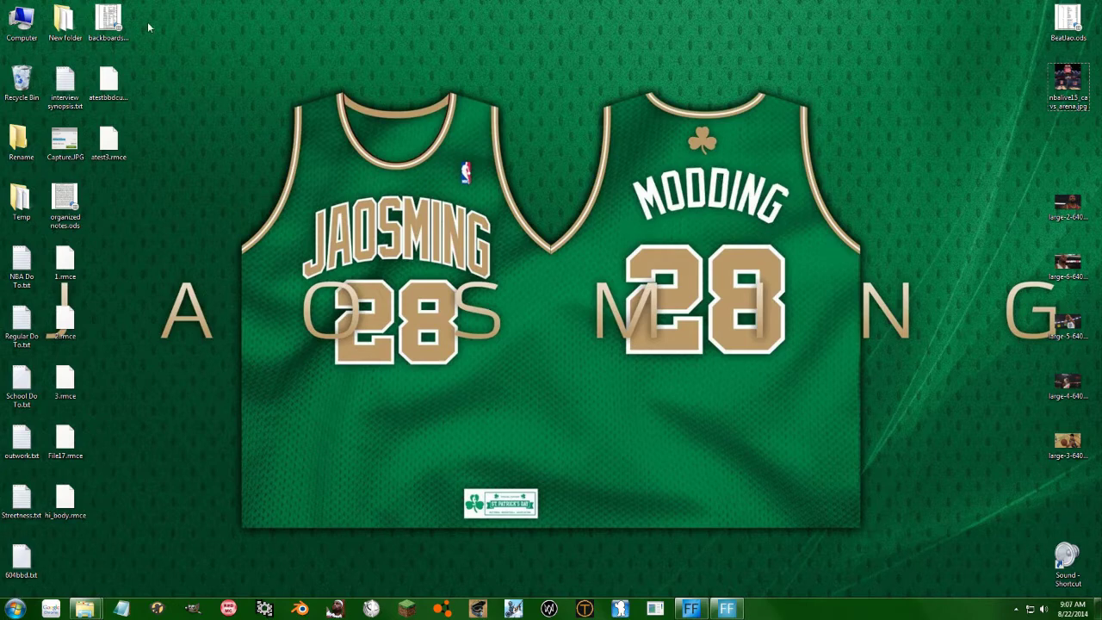
Step: Open backboards.ods from the desktop, review its table of backboard, rim and support combinations, and close it
{"action": "left_click", "coordinate": [113, 17]}
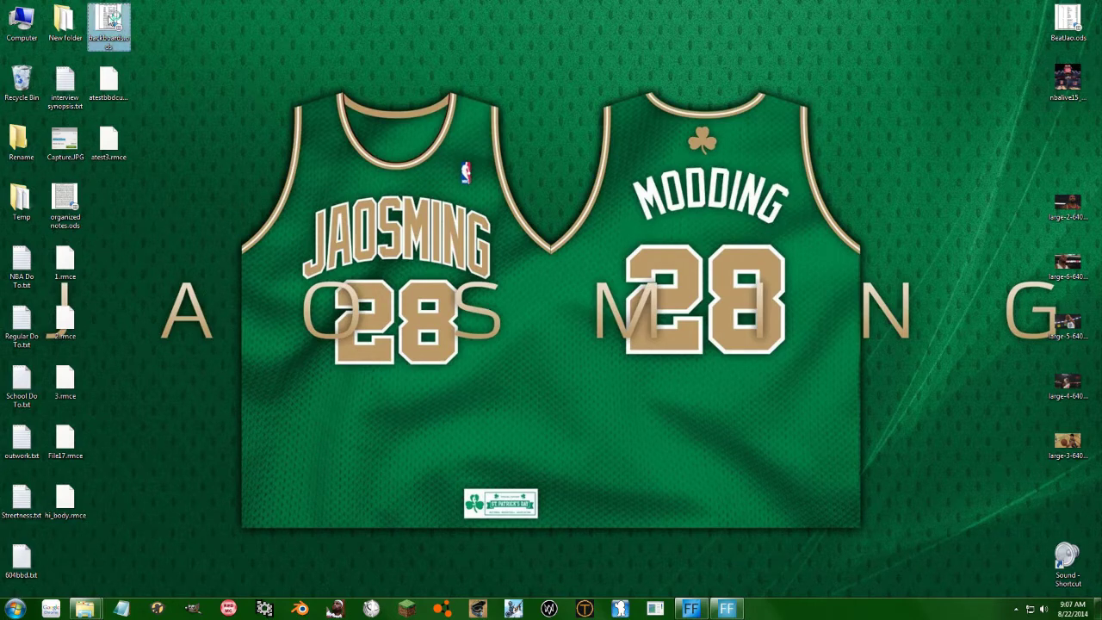
{"action": "double_click", "coordinate": [113, 18]}
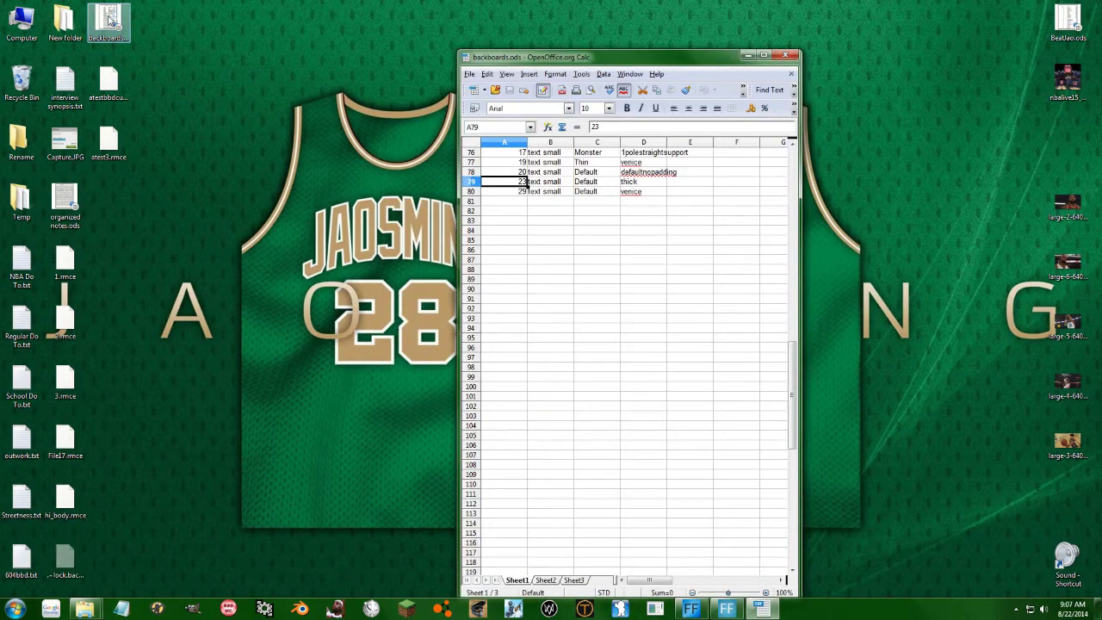
{"action": "scroll", "coordinate": [623, 256], "scroll_direction": "up", "scroll_amount": 11}
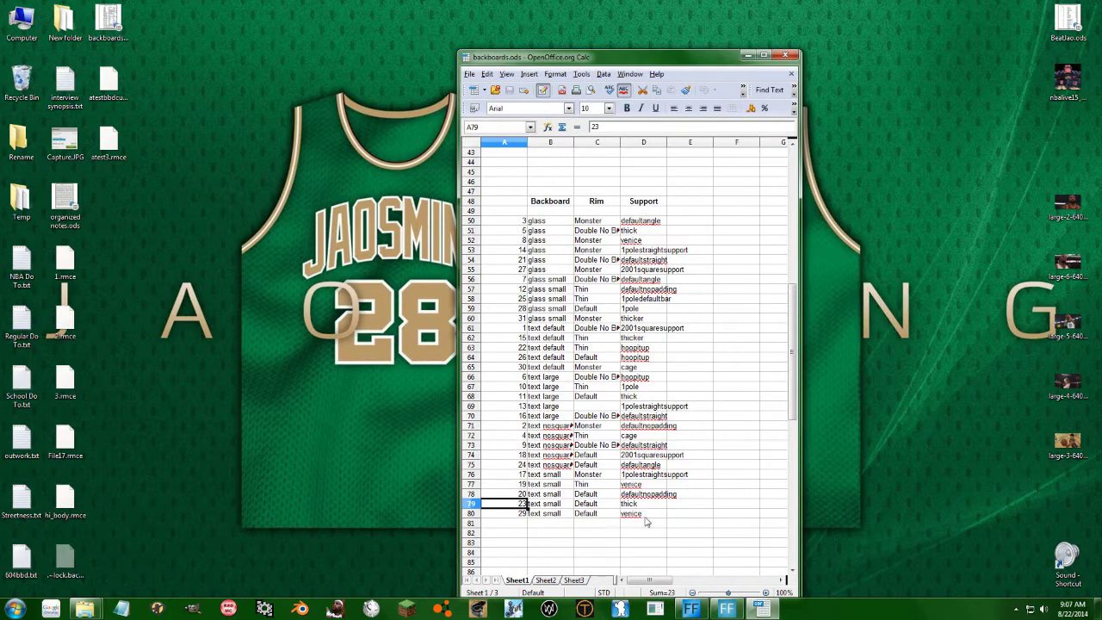
{"action": "left_click", "coordinate": [781, 55]}
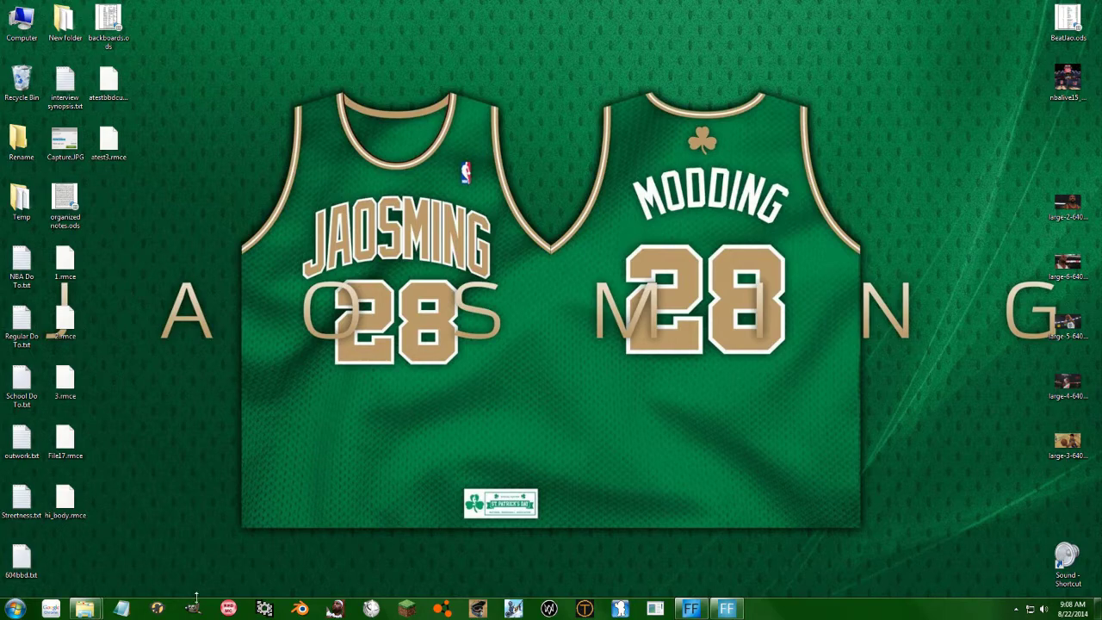
Step: Launch Blender and import the N2KM model bbd-textured-noshotclock.n2km from the zBBD folder
{"action": "left_click", "coordinate": [297, 608]}
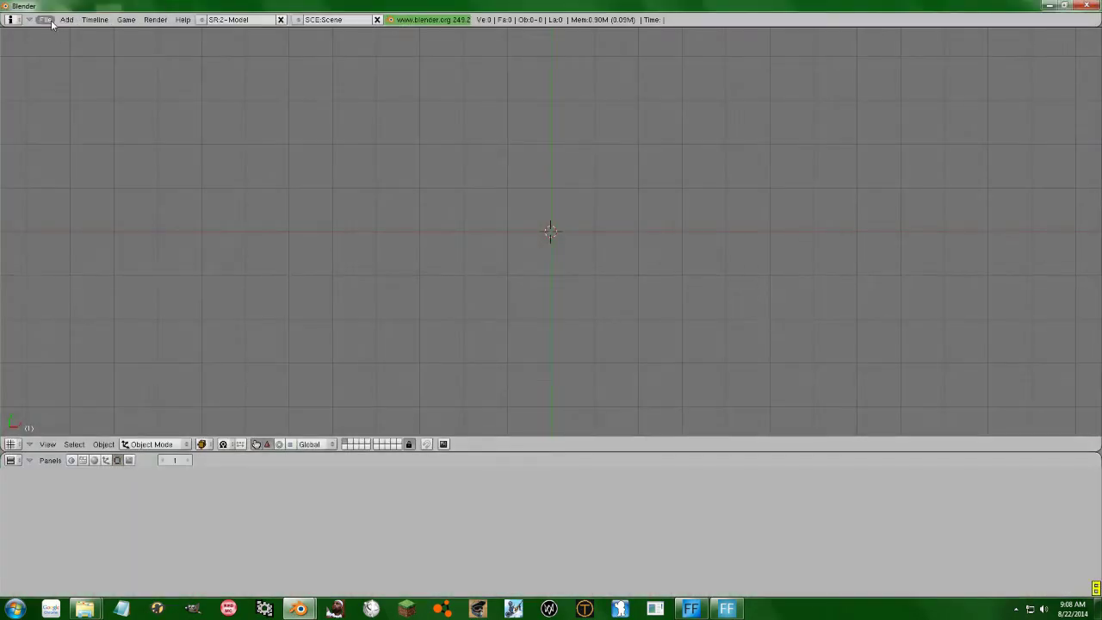
{"action": "left_click", "coordinate": [49, 21]}
{"action": "mouse_move", "coordinate": [90, 217]}
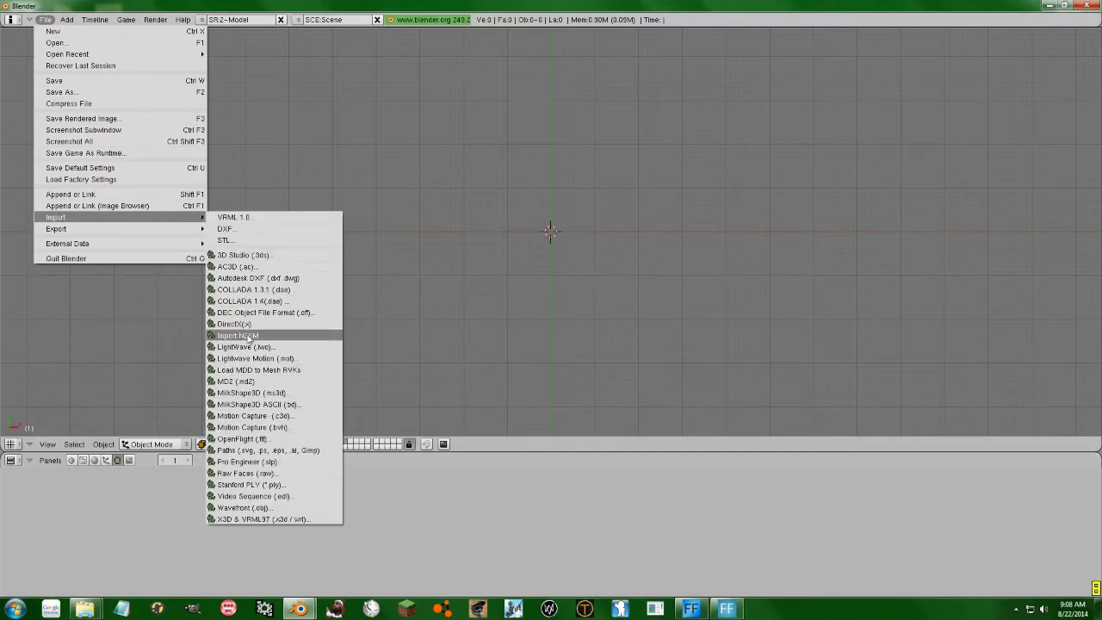
{"action": "left_click", "coordinate": [246, 335]}
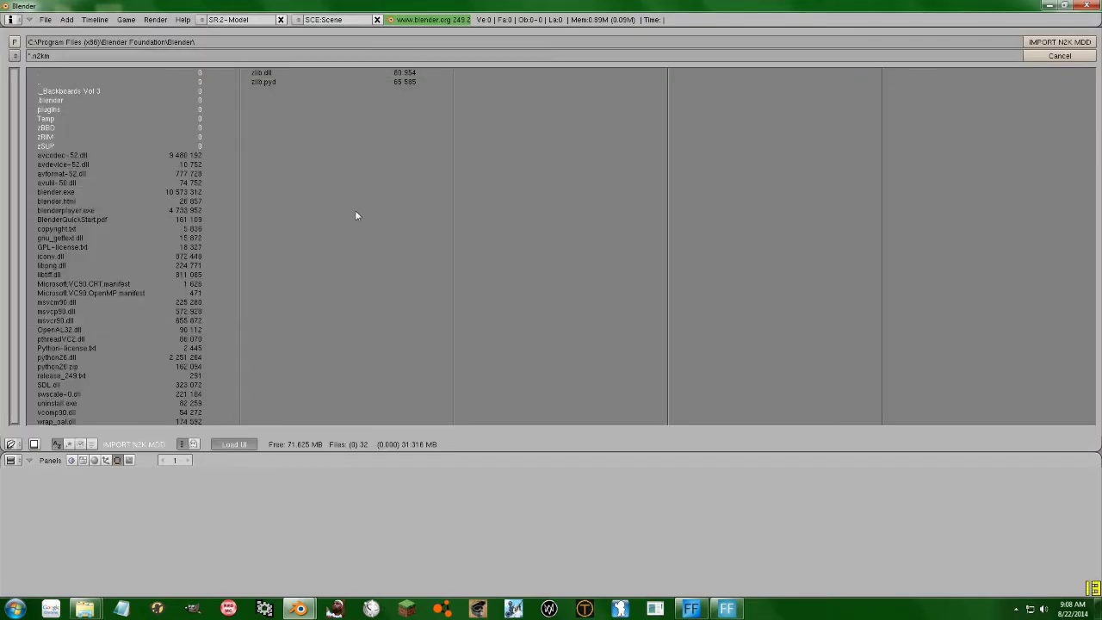
{"action": "left_click", "coordinate": [72, 130]}
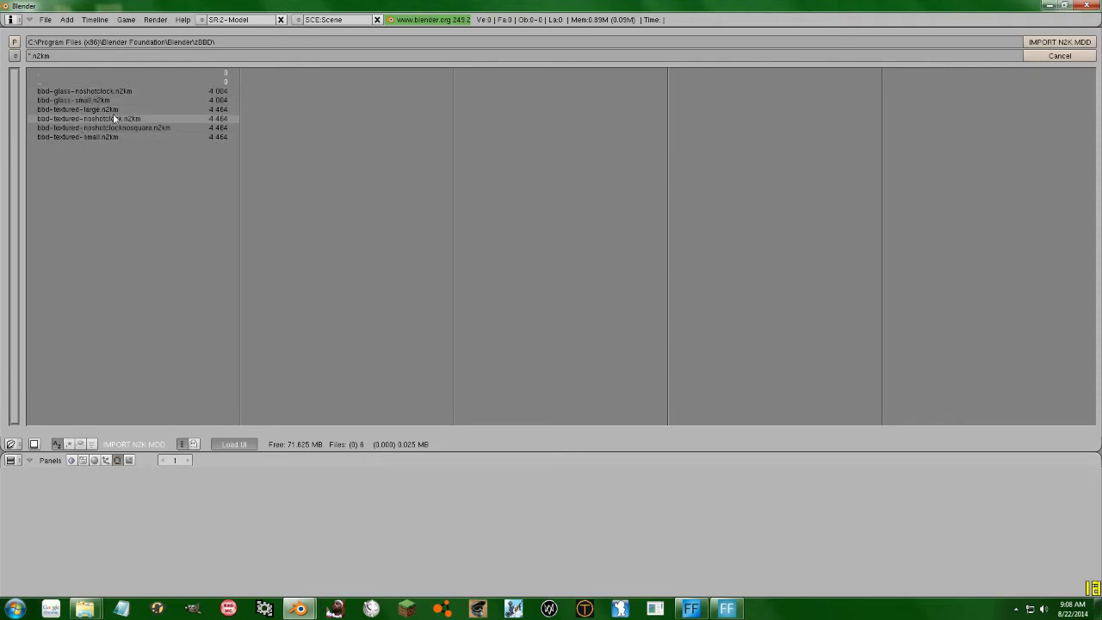
{"action": "left_click", "coordinate": [113, 117]}
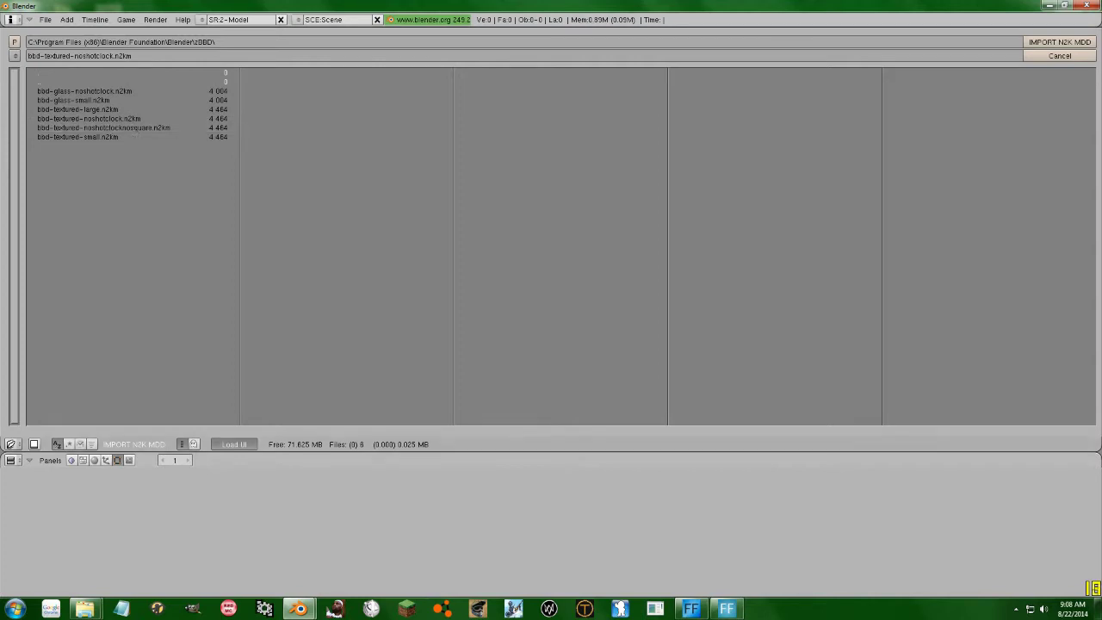
{"action": "left_click", "coordinate": [1049, 43]}
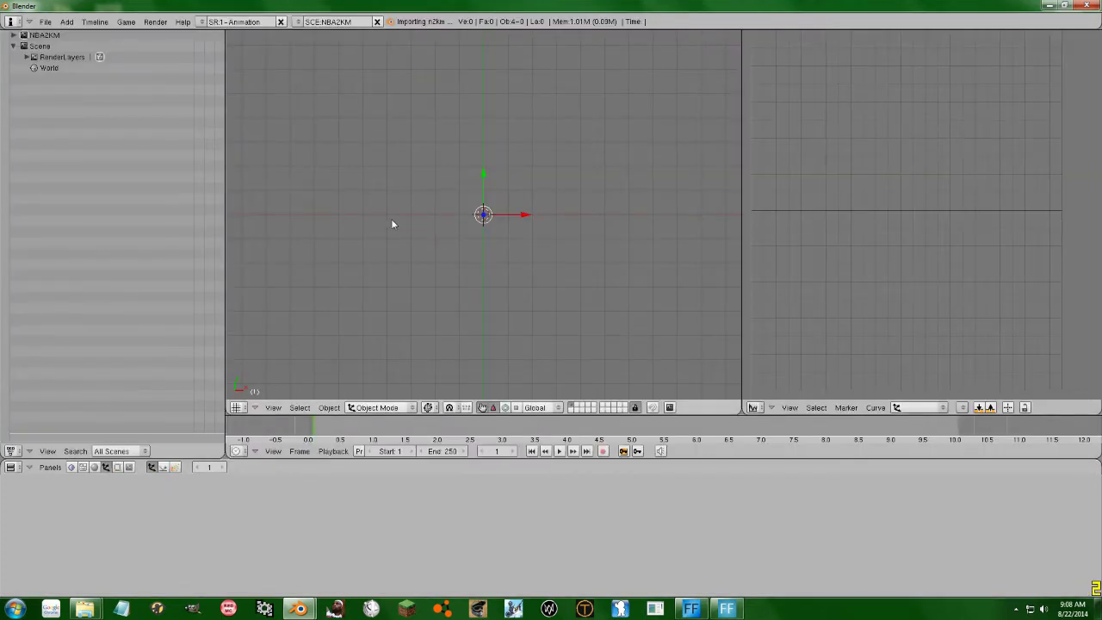
Step: Scale the imported backboard to 0.01 and inspect it in the 3D view
{"action": "key", "text": "s"}
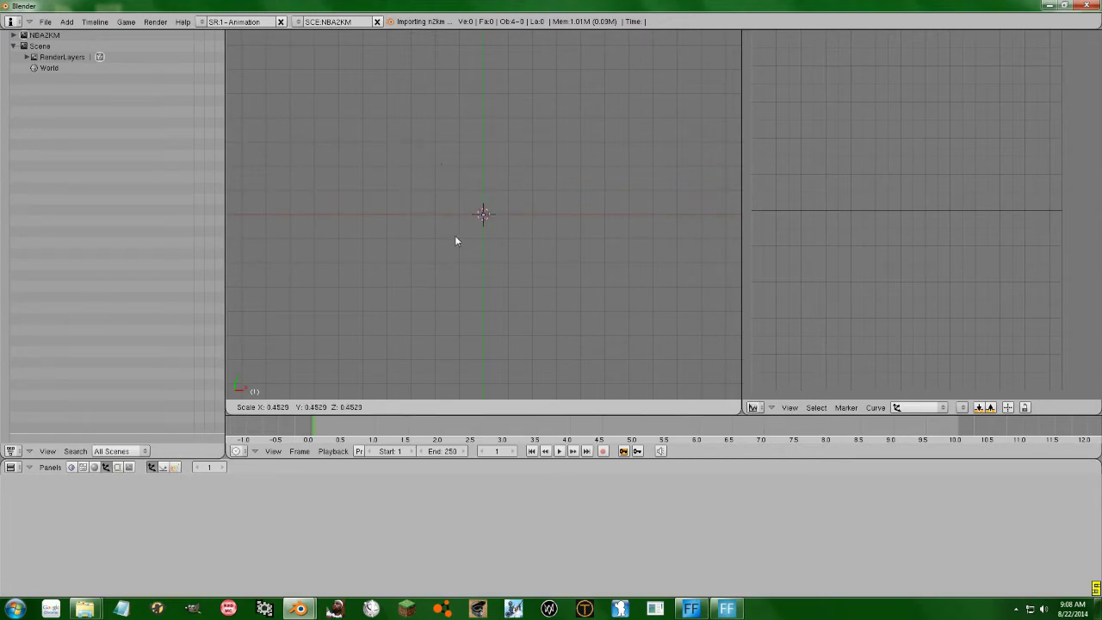
{"action": "type", "text": ".01"}
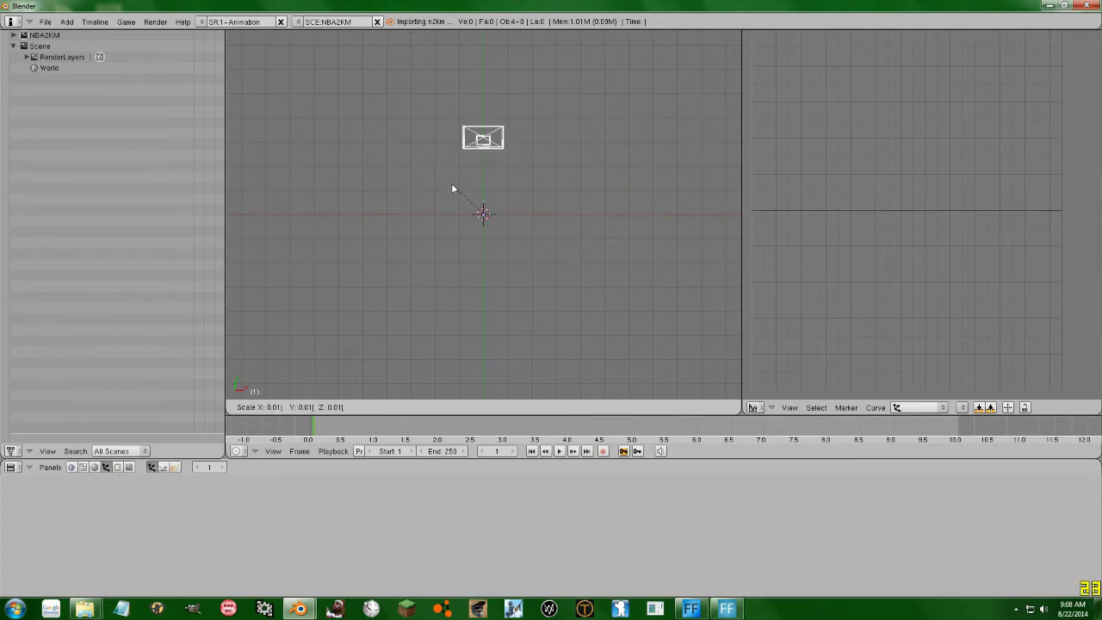
{"action": "key", "text": "Return"}
{"action": "middle_click_drag", "start_coordinate": [485, 231], "coordinate": [522, 215]}
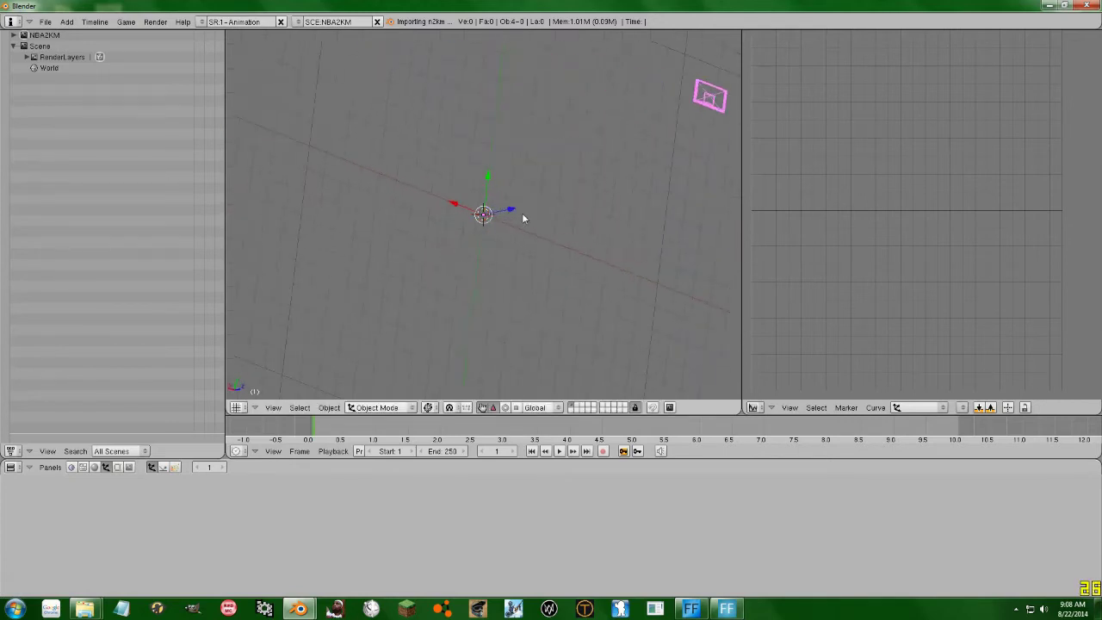
{"action": "middle_click_drag", "start_coordinate": [670, 105], "coordinate": [484, 211], "text": "shift"}
{"action": "scroll", "coordinate": [484, 211], "scroll_direction": "up", "scroll_amount": 5}
{"action": "middle_click_drag", "start_coordinate": [558, 211], "coordinate": [461, 251], "text": "shift"}
{"action": "scroll", "coordinate": [518, 252], "scroll_direction": "up", "scroll_amount": 7}
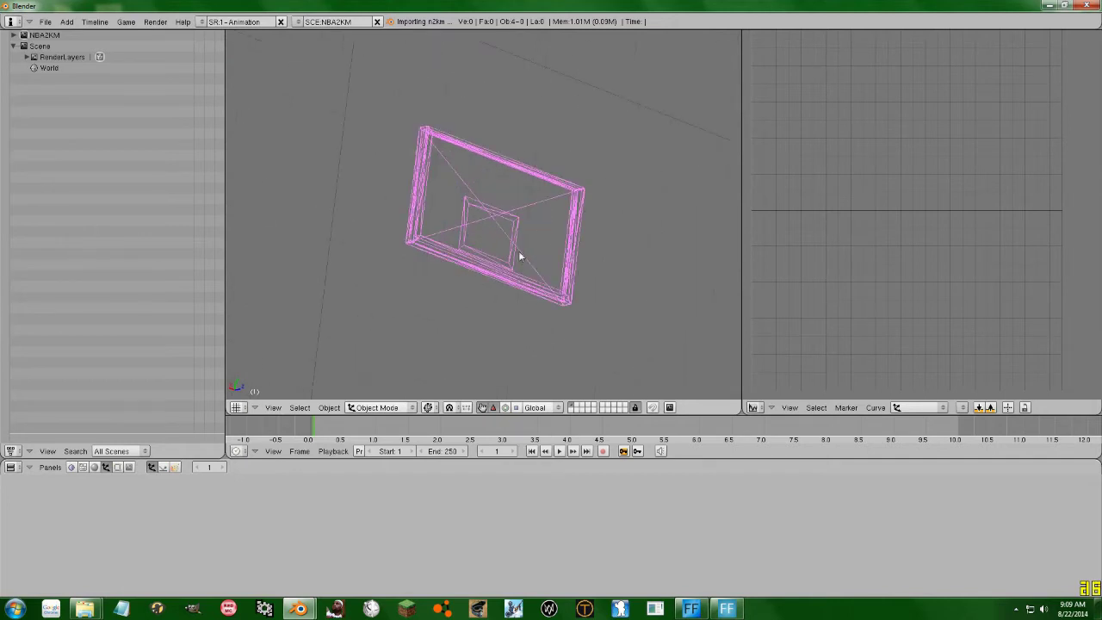
{"action": "scroll", "coordinate": [481, 290], "scroll_direction": "down", "scroll_amount": 6}
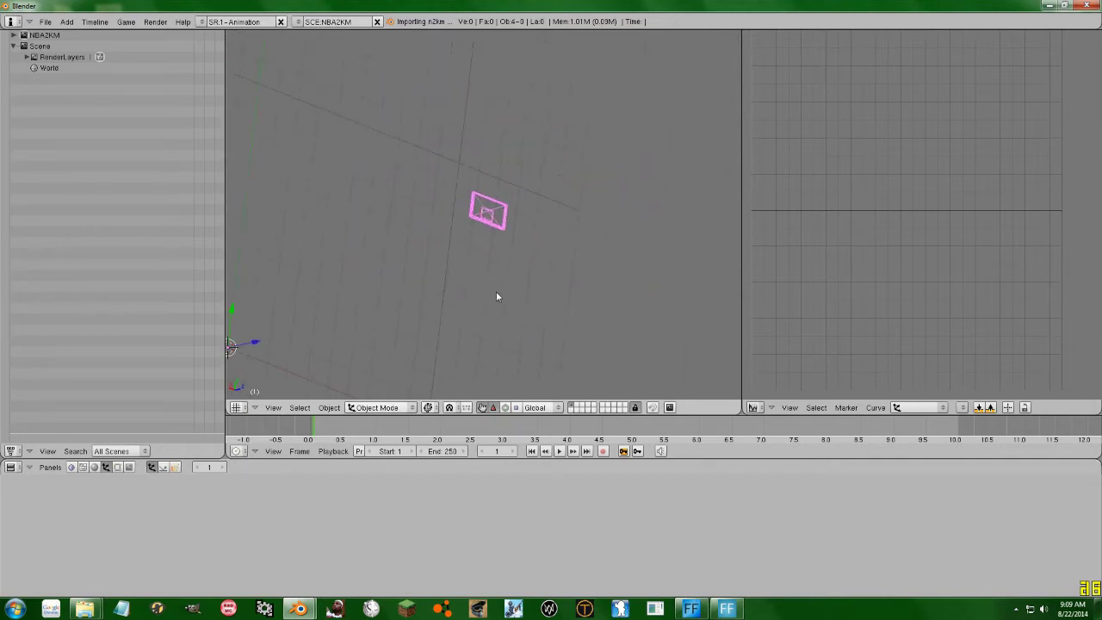
{"action": "middle_click_drag", "start_coordinate": [499, 298], "coordinate": [532, 195], "text": "shift"}
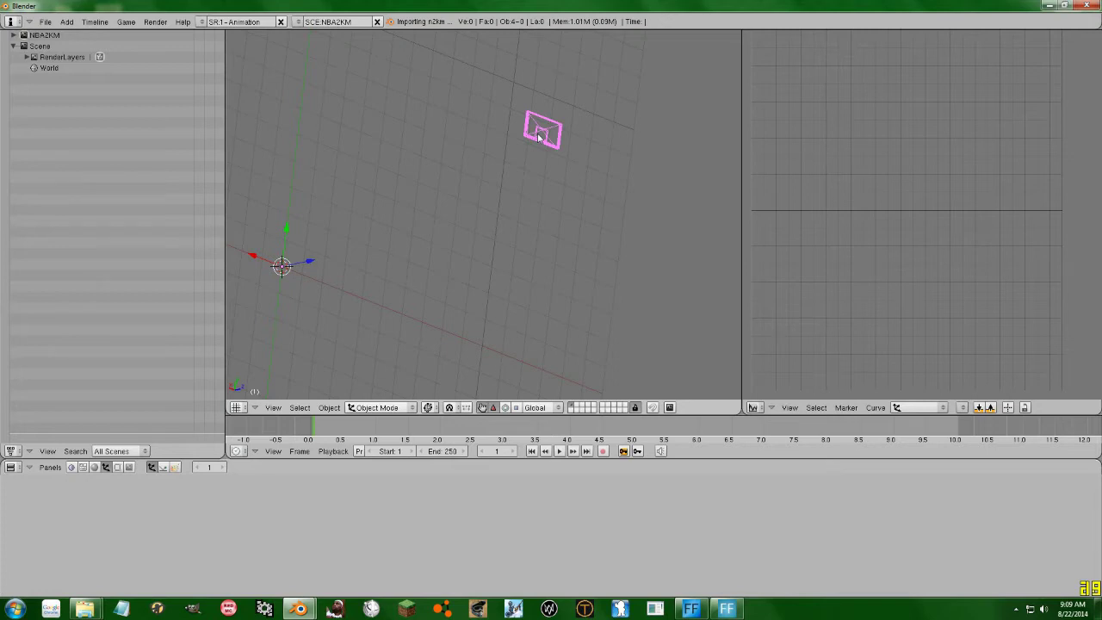
Step: Import the N2KM model rim-monster.n2km from the zRIM folder and scale it down to match the backboard
{"action": "left_click", "coordinate": [45, 21]}
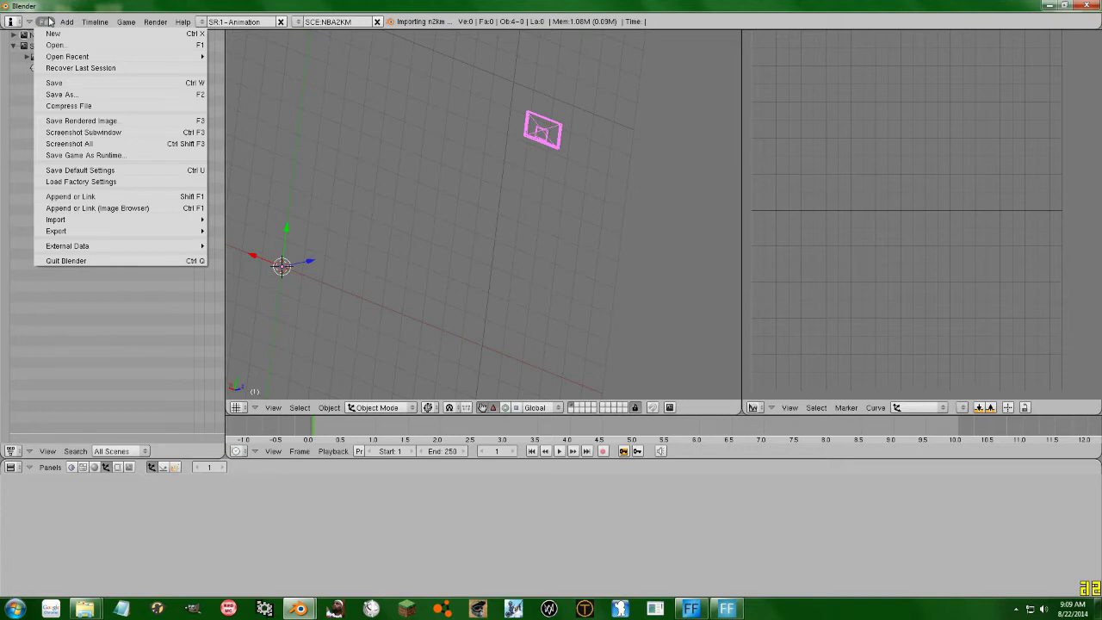
{"action": "left_click", "coordinate": [49, 21]}
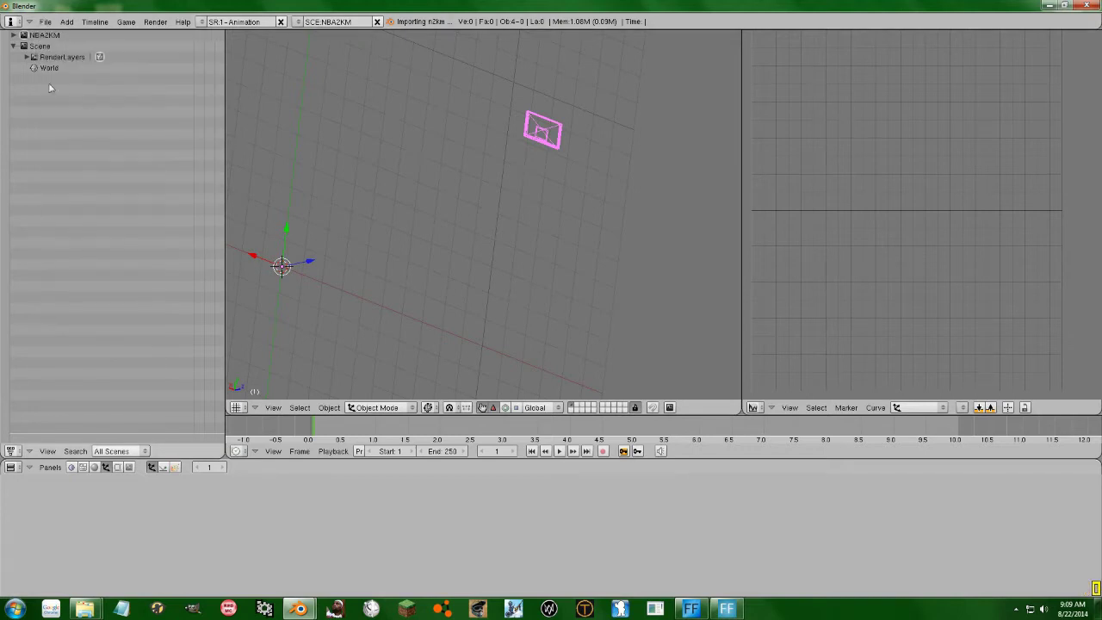
{"action": "left_click", "coordinate": [47, 21]}
{"action": "mouse_move", "coordinate": [69, 222]}
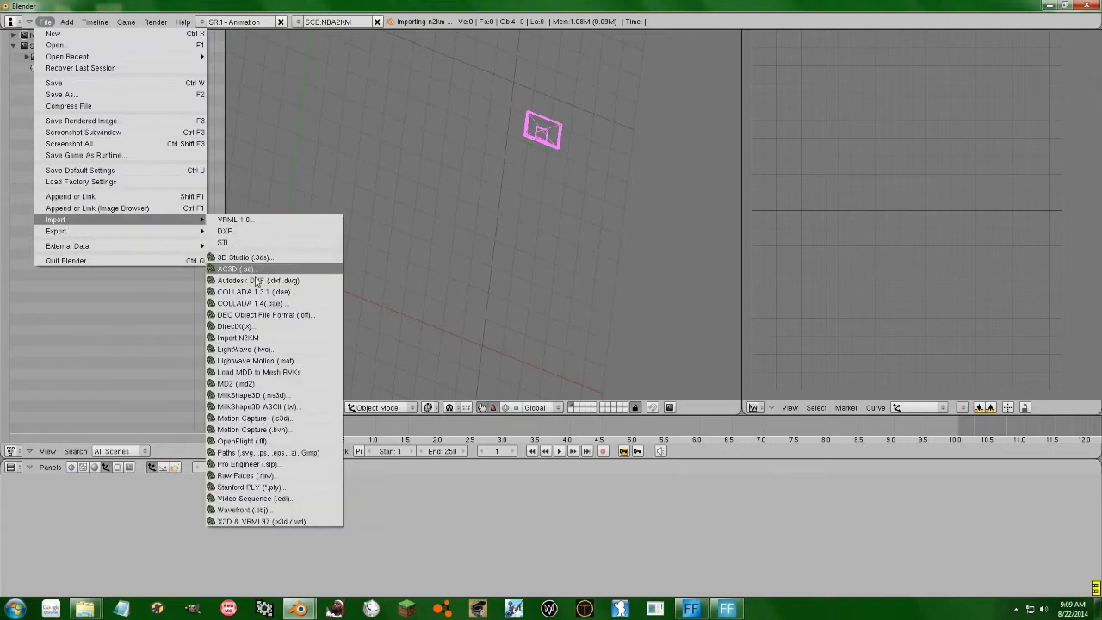
{"action": "left_click", "coordinate": [259, 340]}
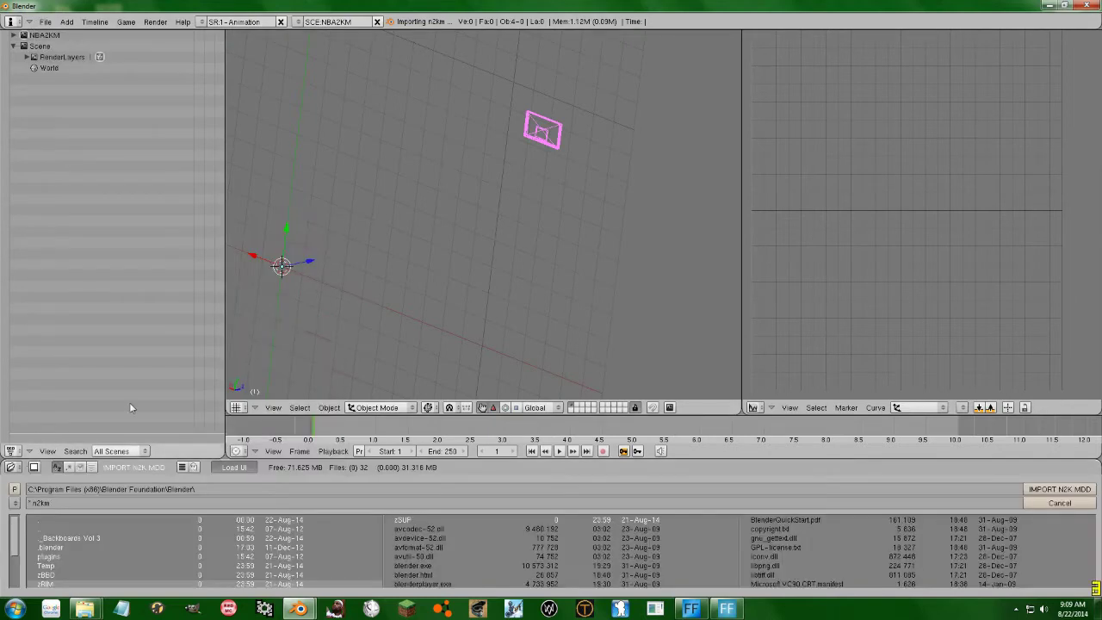
{"action": "left_click", "coordinate": [65, 585]}
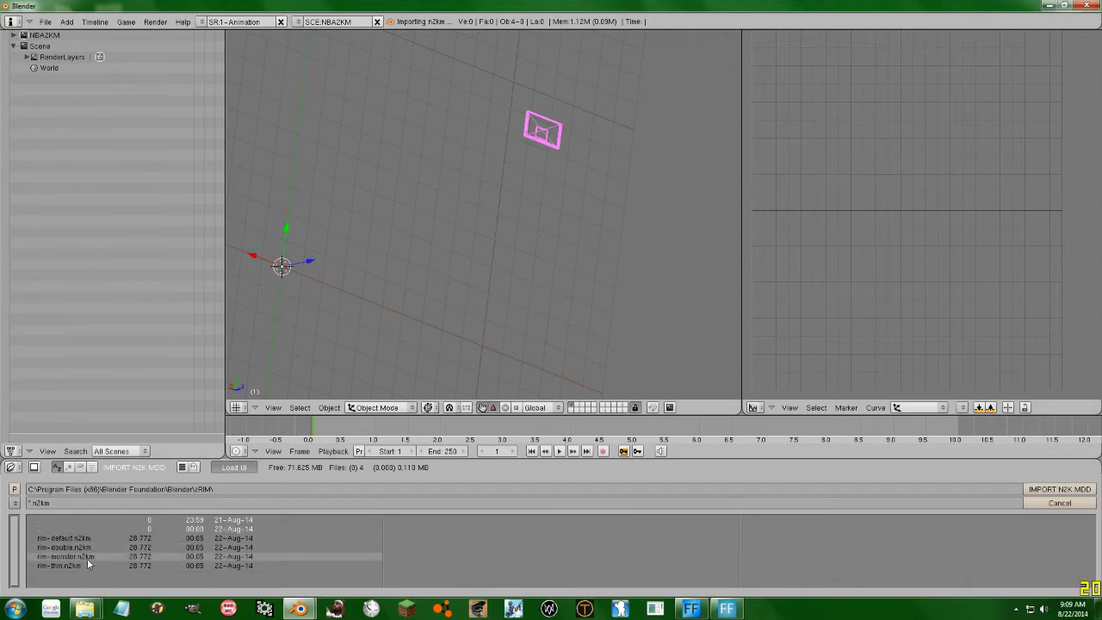
{"action": "left_click", "coordinate": [84, 557]}
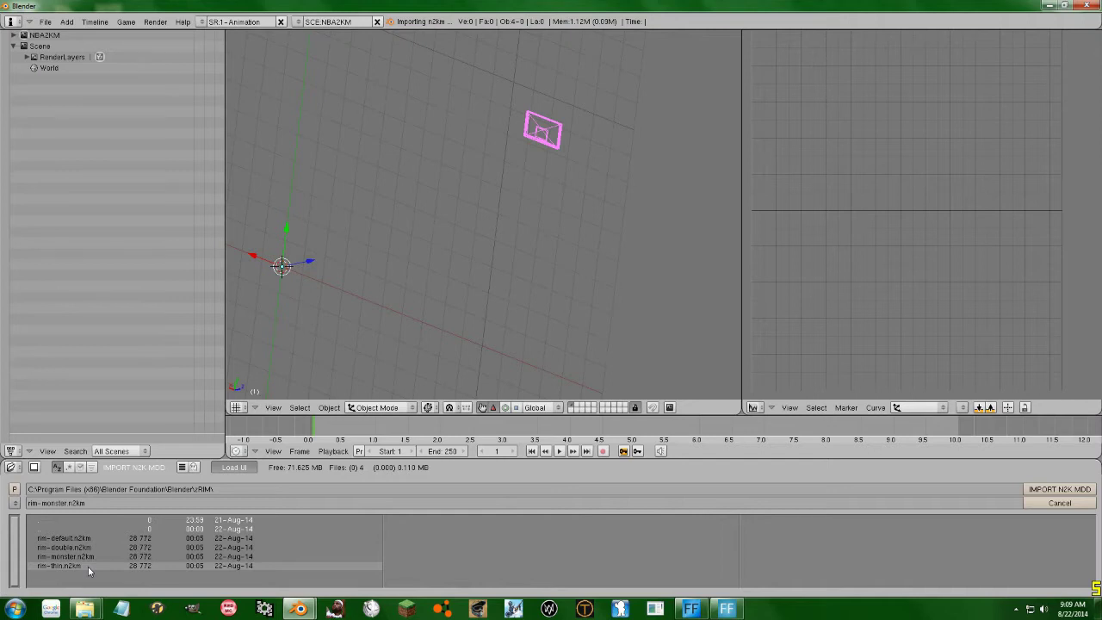
{"action": "left_click", "coordinate": [1066, 490]}
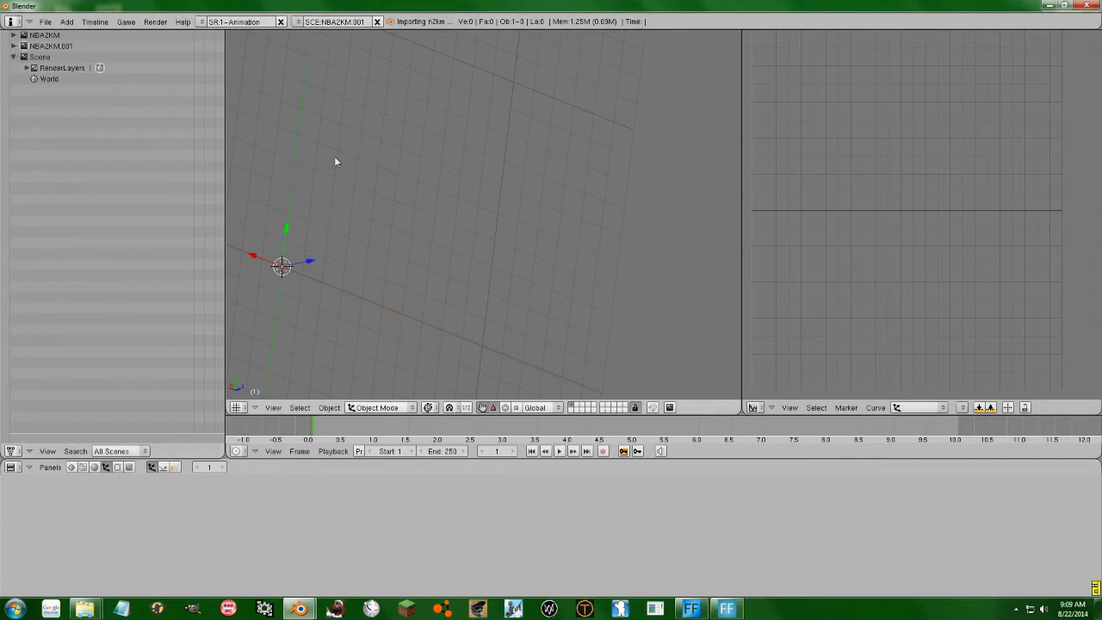
{"action": "key", "text": "s"}
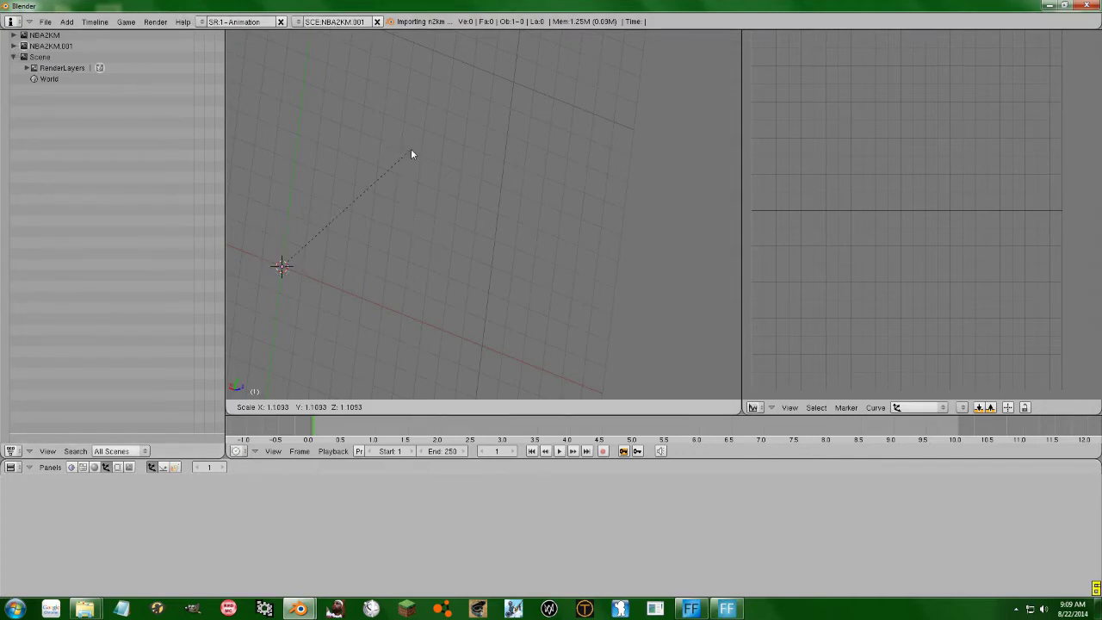
{"action": "left_click", "coordinate": [341, 239]}
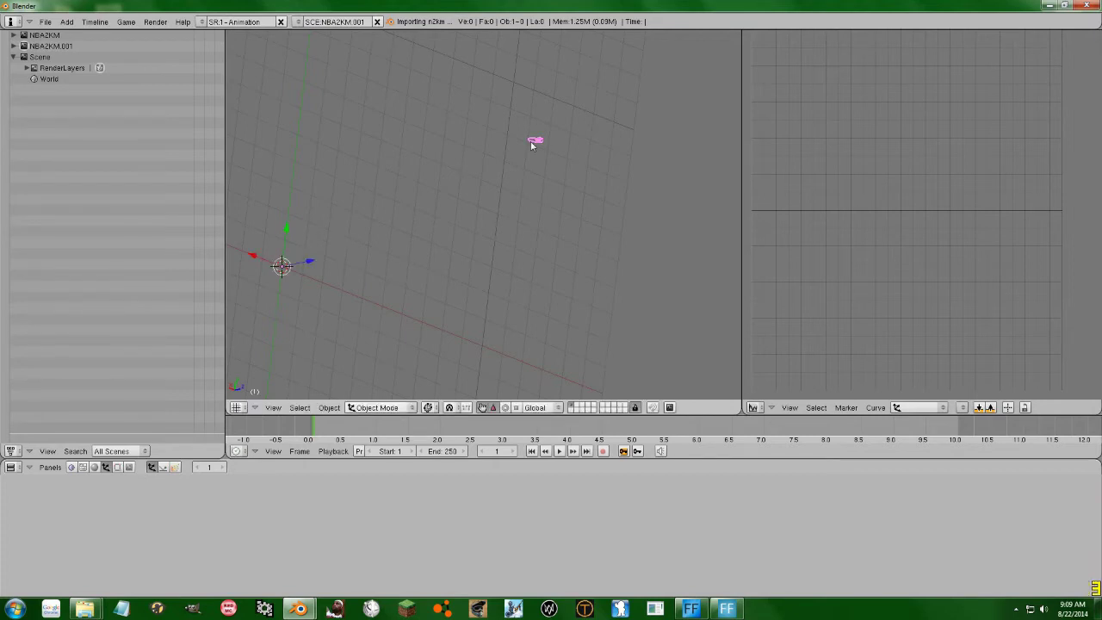
Step: Link the rim object 0-8 from NBA2KM.001 to the NBA2KM scene and check it there alongside the backboard
{"action": "left_click", "coordinate": [14, 46]}
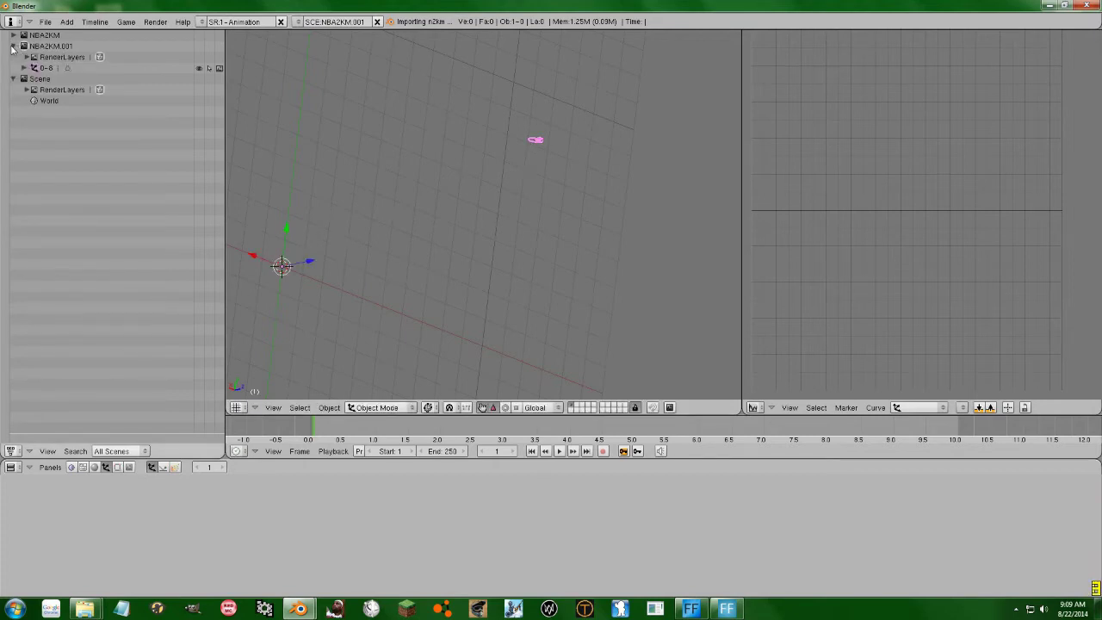
{"action": "left_click", "coordinate": [33, 68]}
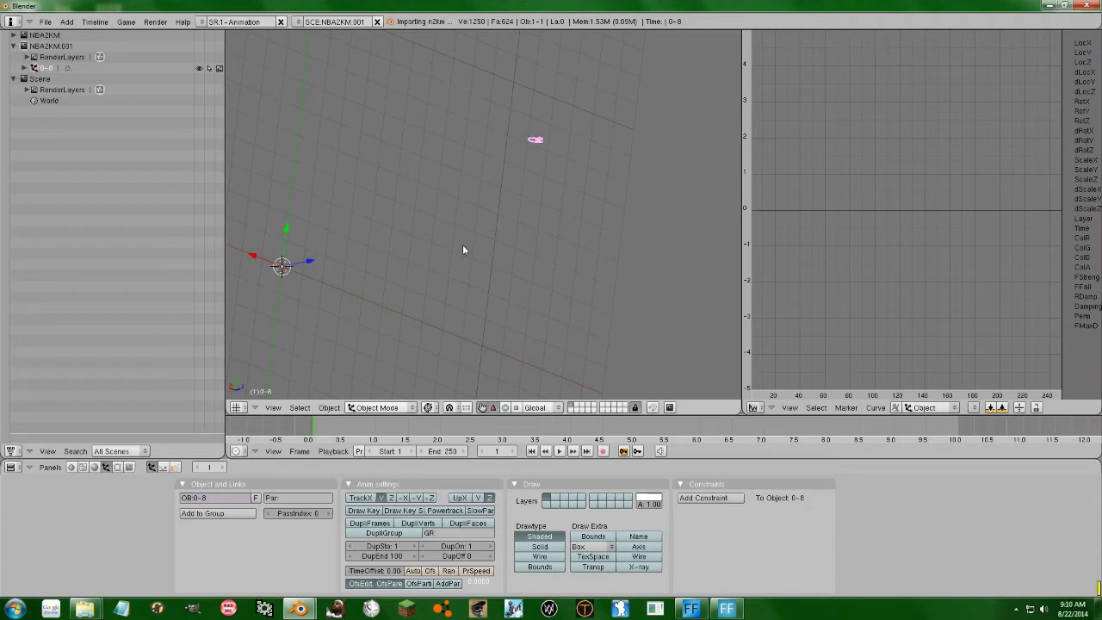
{"action": "key", "text": "ctrl+l"}
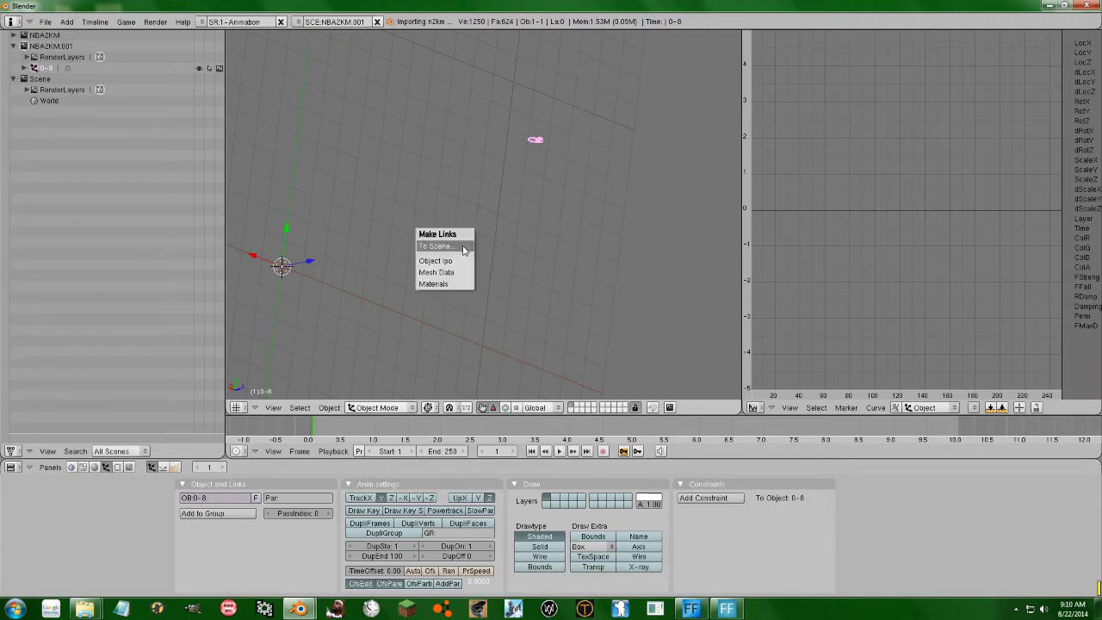
{"action": "left_click", "coordinate": [464, 248]}
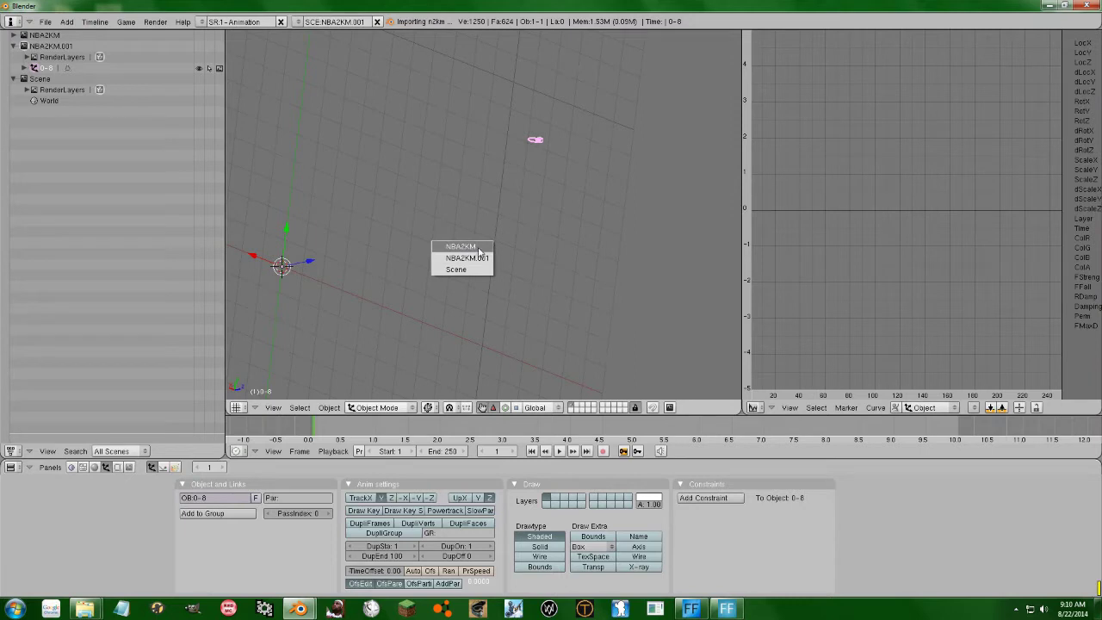
{"action": "left_click", "coordinate": [479, 250]}
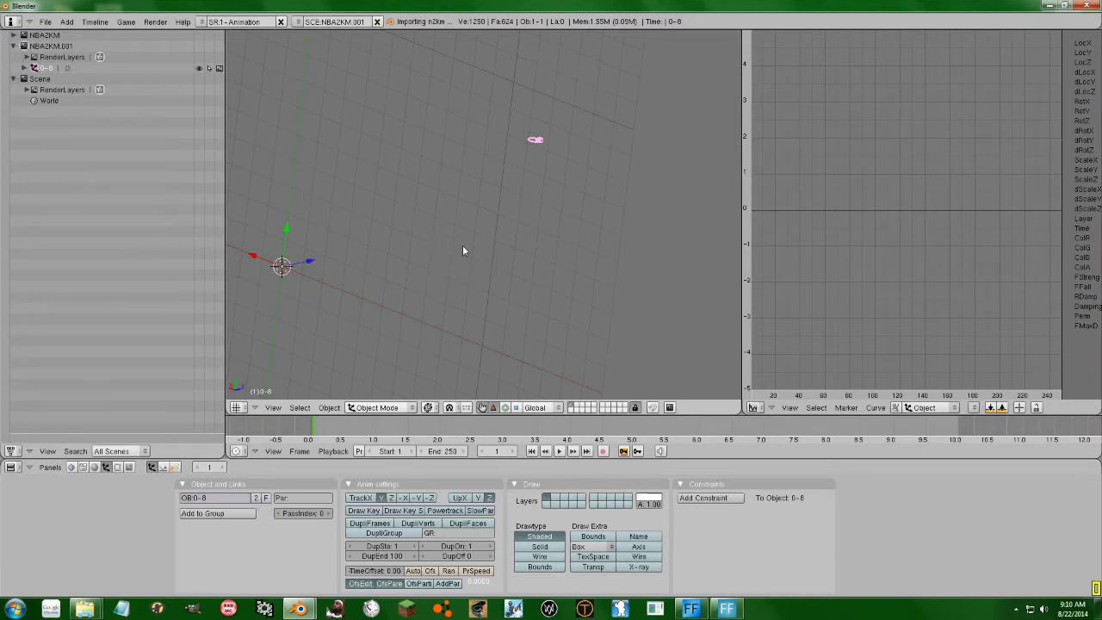
{"action": "left_click", "coordinate": [36, 38]}
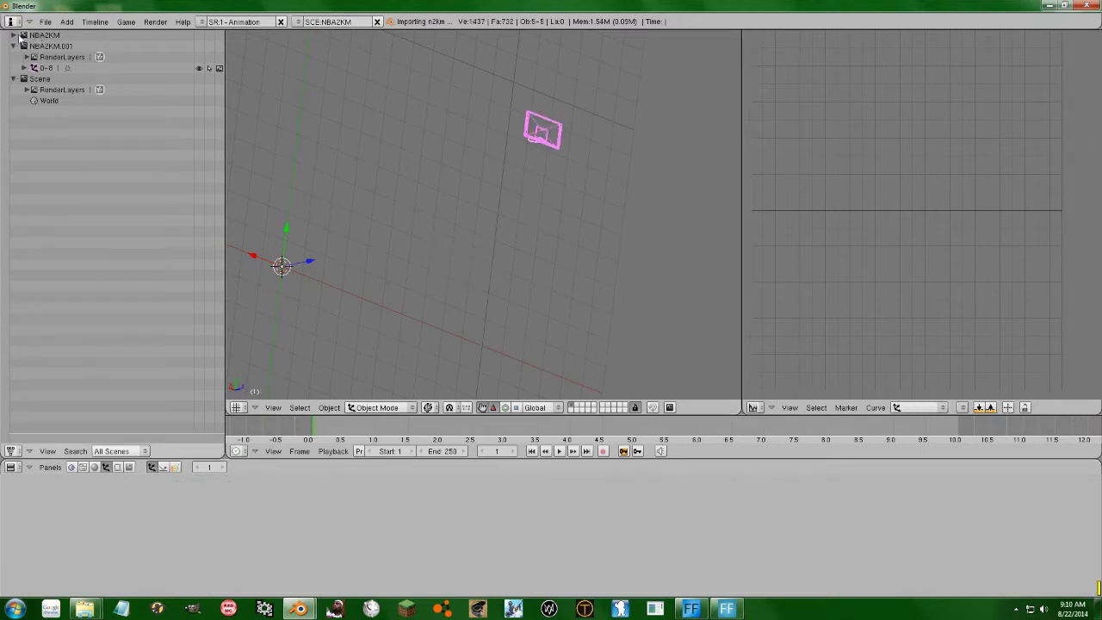
{"action": "left_click", "coordinate": [13, 36]}
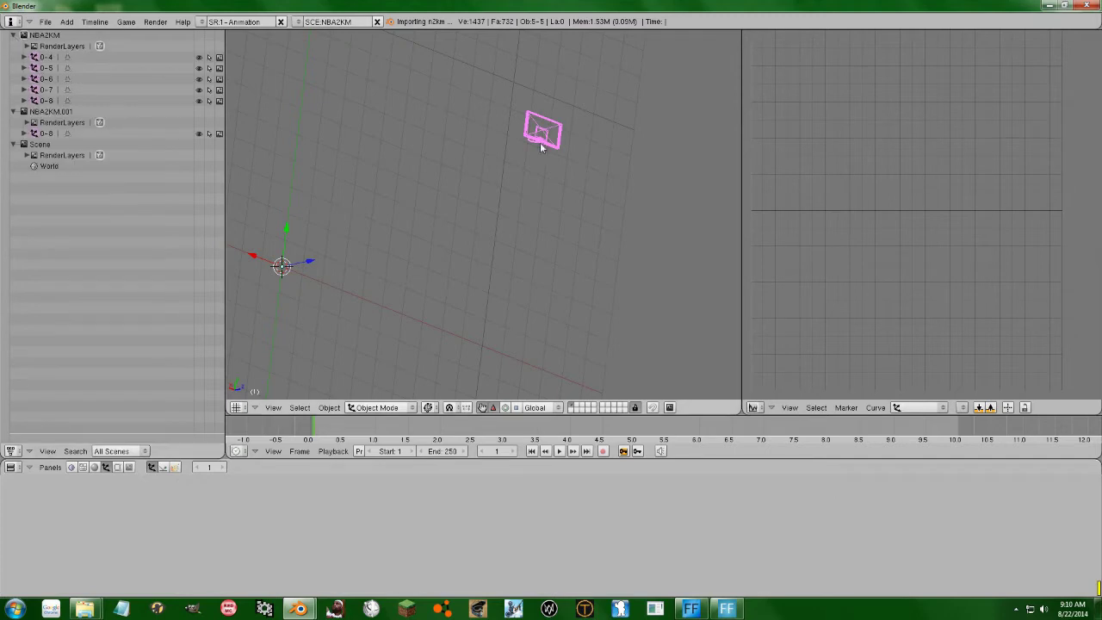
{"action": "middle_click_drag", "start_coordinate": [543, 149], "coordinate": [577, 141]}
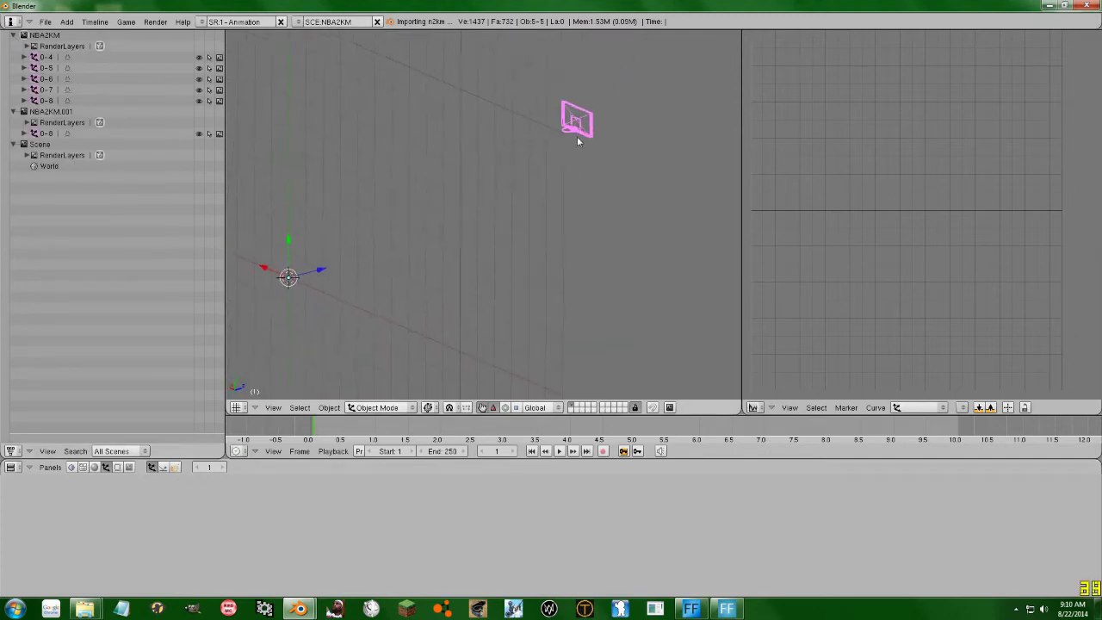
Step: Delete the NBA2KM.001 scene that the rim was imported into
{"action": "left_click", "coordinate": [51, 113]}
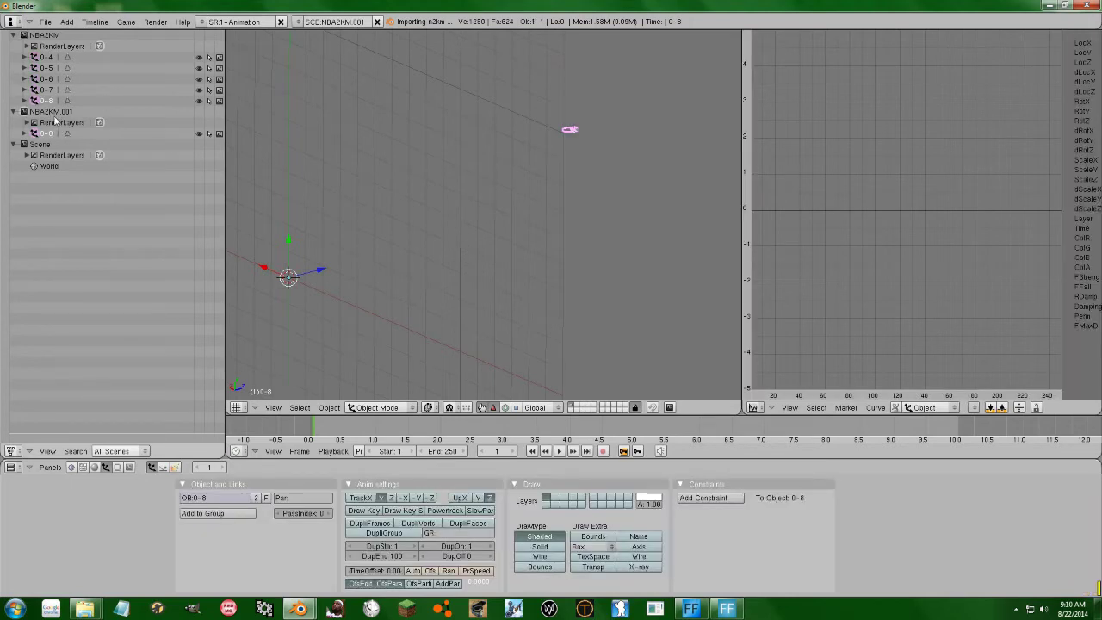
{"action": "left_click", "coordinate": [377, 22]}
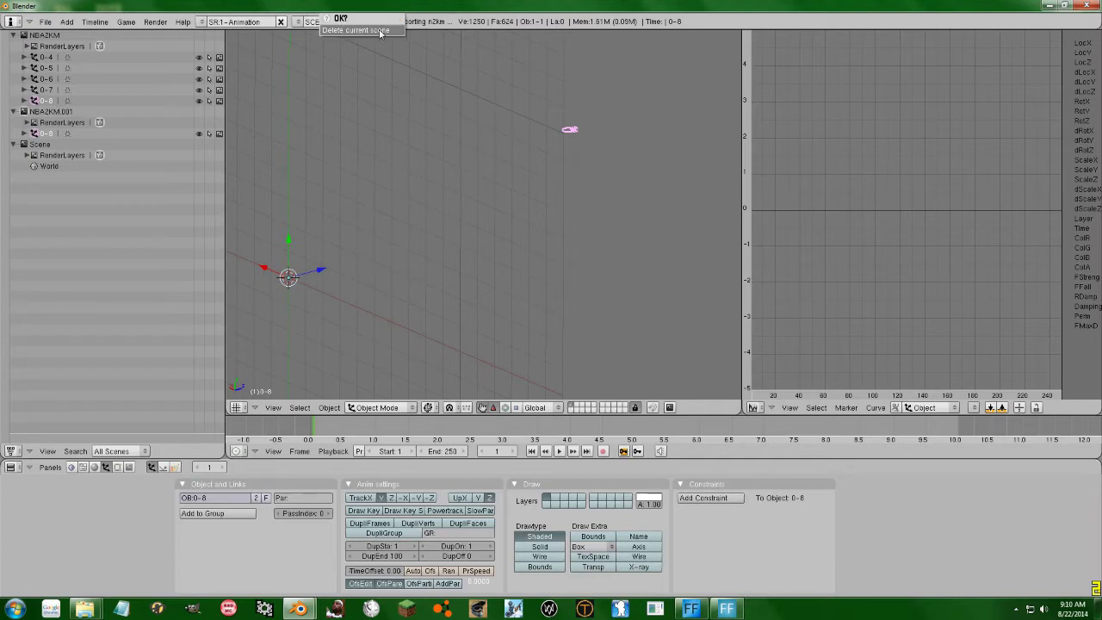
{"action": "left_click", "coordinate": [380, 31]}
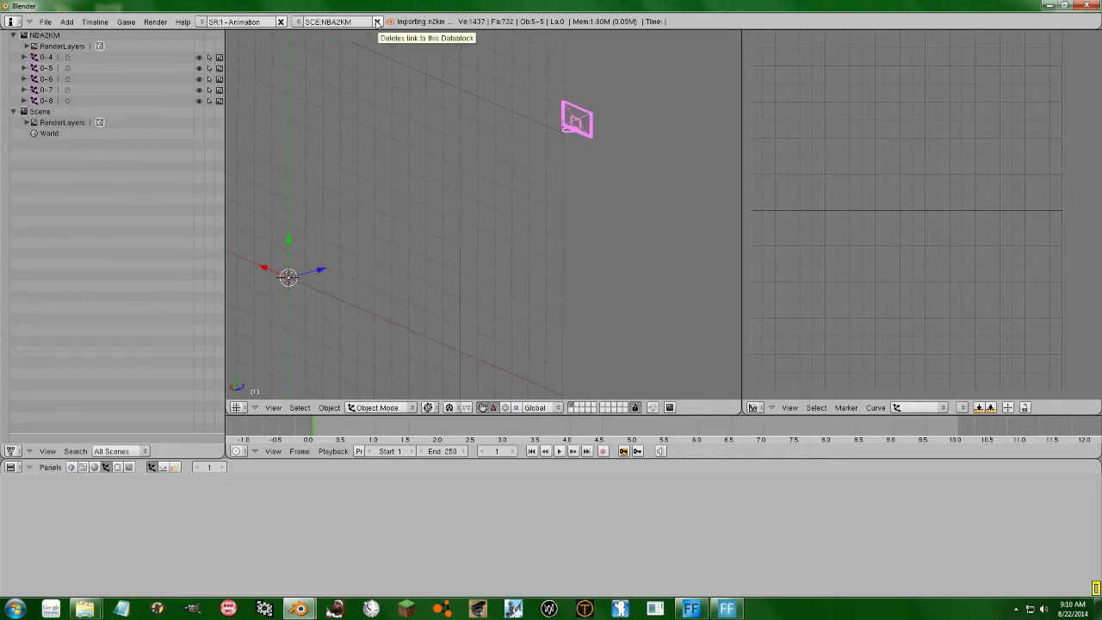
Step: Examine up close how the rim and backboard fit together in the NBA2KM scene
{"action": "middle_click_drag", "start_coordinate": [642, 75], "coordinate": [544, 137], "text": "shift"}
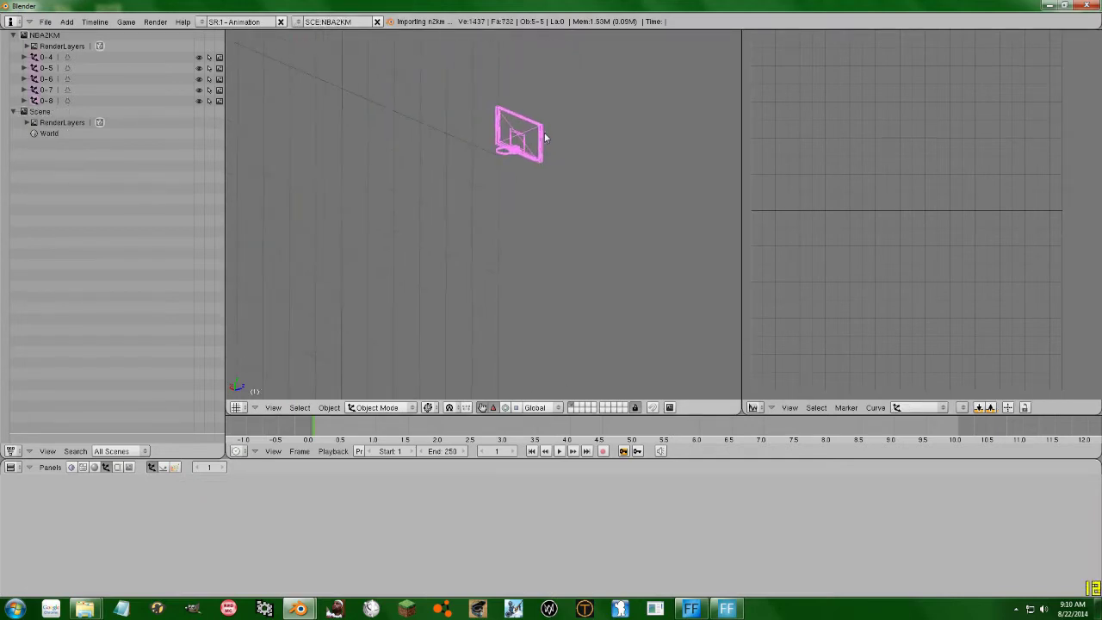
{"action": "scroll", "coordinate": [564, 89], "scroll_direction": "up", "scroll_amount": 6}
{"action": "middle_click_drag", "start_coordinate": [572, 56], "coordinate": [450, 206], "text": "shift"}
{"action": "scroll", "coordinate": [452, 146], "scroll_direction": "up", "scroll_amount": 3}
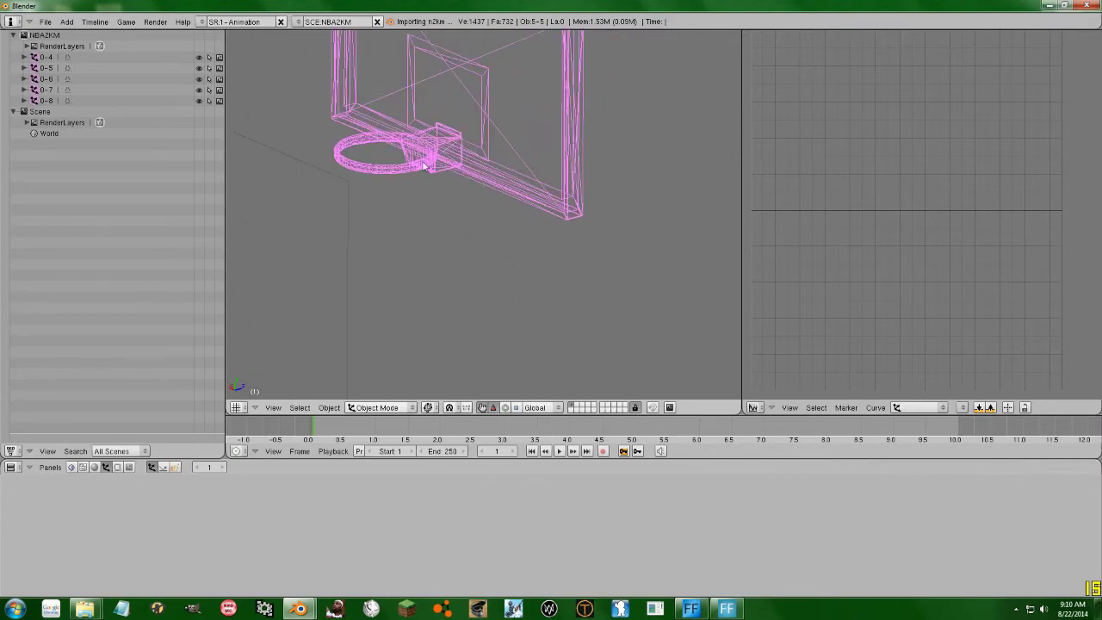
{"action": "scroll", "coordinate": [373, 147], "scroll_direction": "up", "scroll_amount": 3}
{"action": "middle_click_drag", "start_coordinate": [373, 147], "coordinate": [495, 260], "text": "shift"}
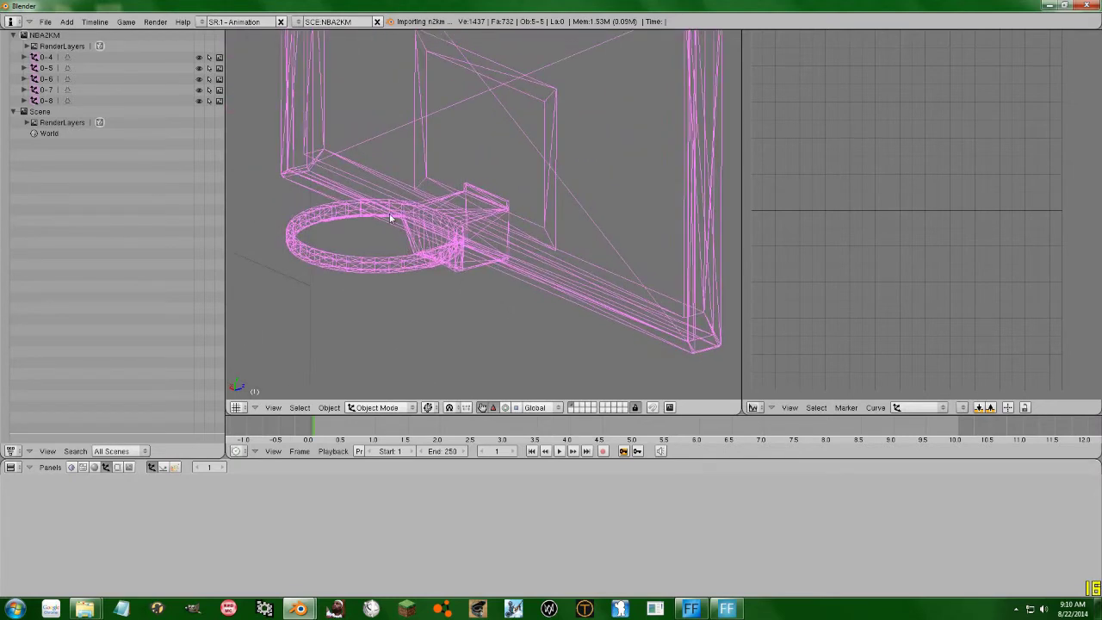
{"action": "scroll", "coordinate": [417, 215], "scroll_direction": "down", "scroll_amount": 8}
{"action": "middle_click_drag", "start_coordinate": [422, 239], "coordinate": [487, 170], "text": "shift"}
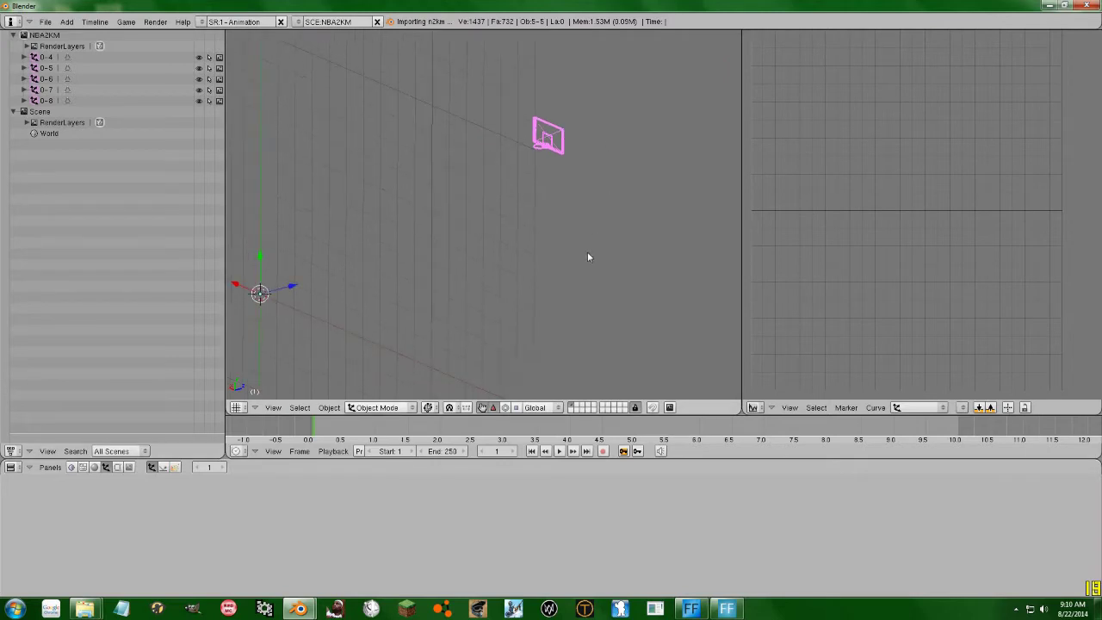
Step: Import the N2KM support model sup-cage.n2km from the zSUP folder
{"action": "left_click", "coordinate": [45, 22]}
{"action": "mouse_move", "coordinate": [48, 223]}
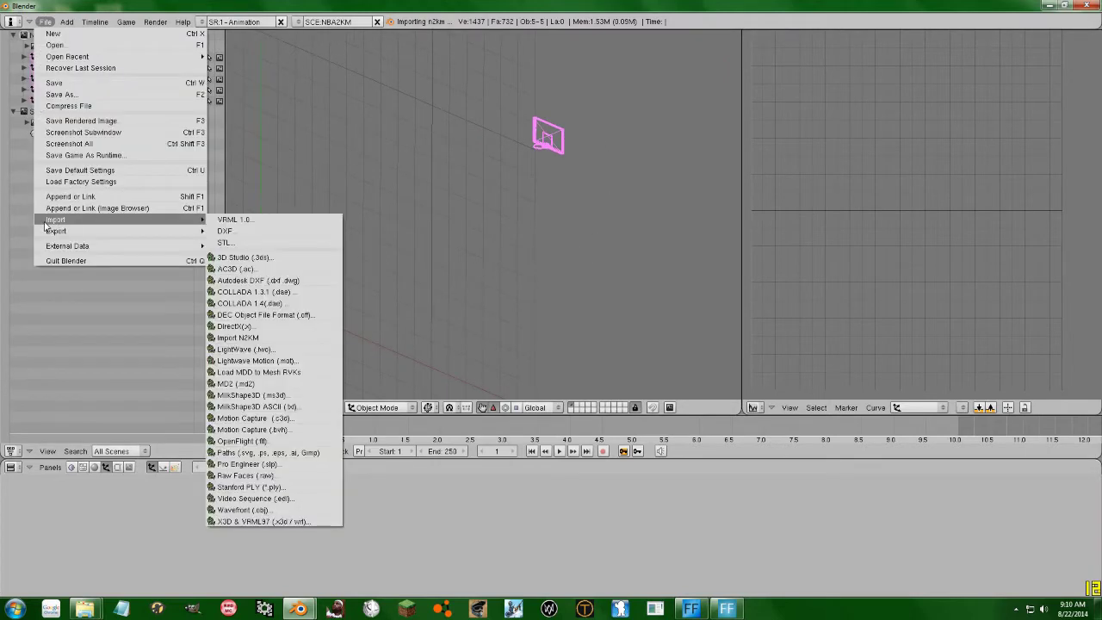
{"action": "left_click", "coordinate": [236, 338]}
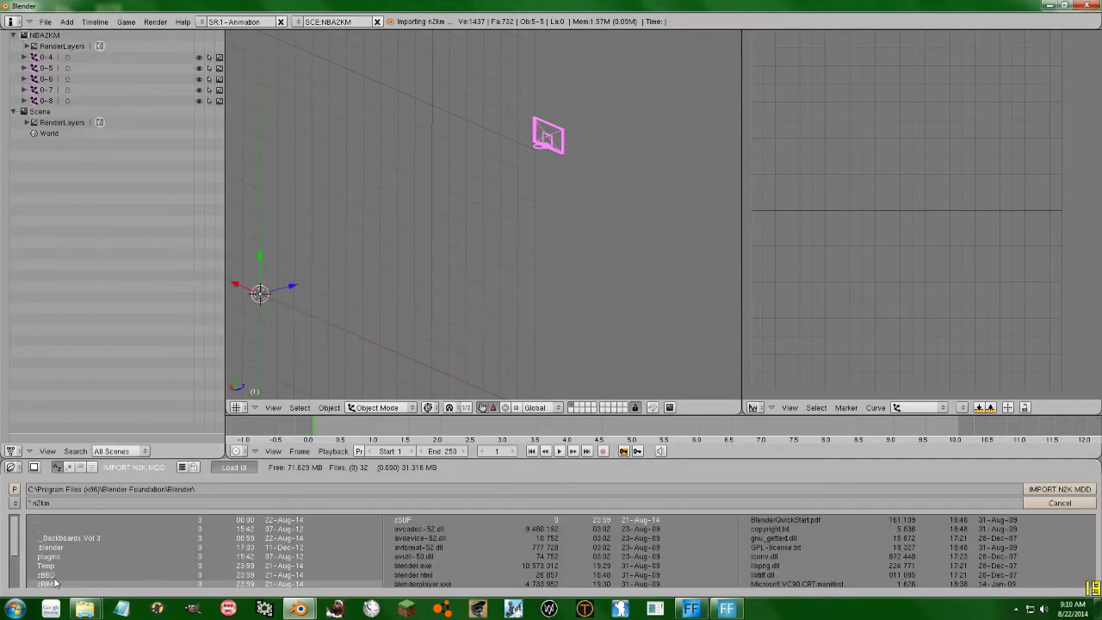
{"action": "left_click", "coordinate": [417, 521]}
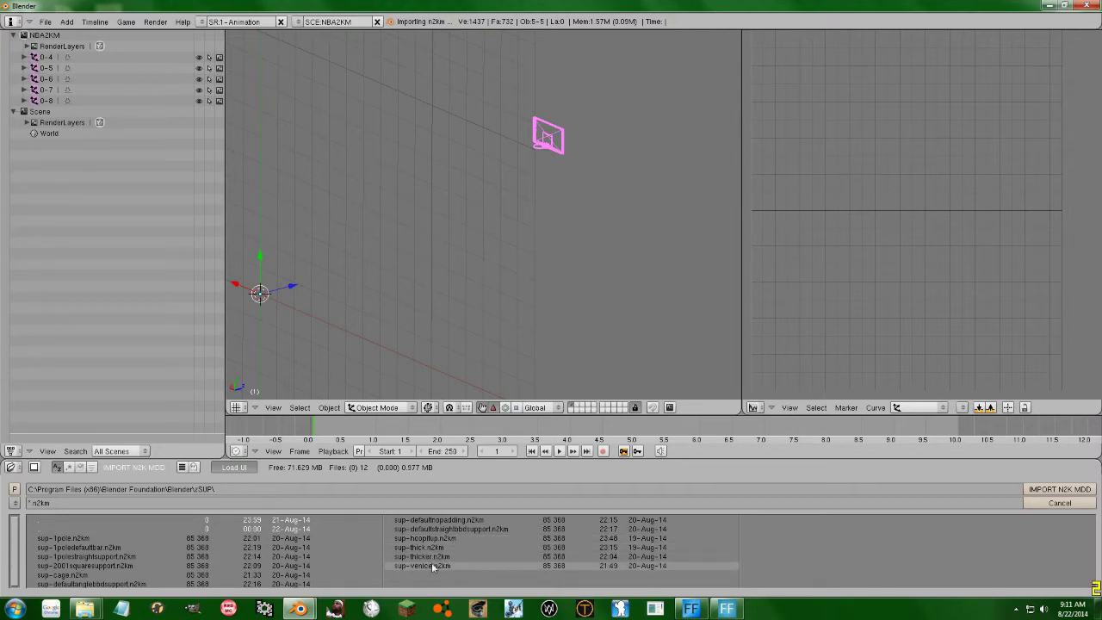
{"action": "left_click", "coordinate": [74, 574]}
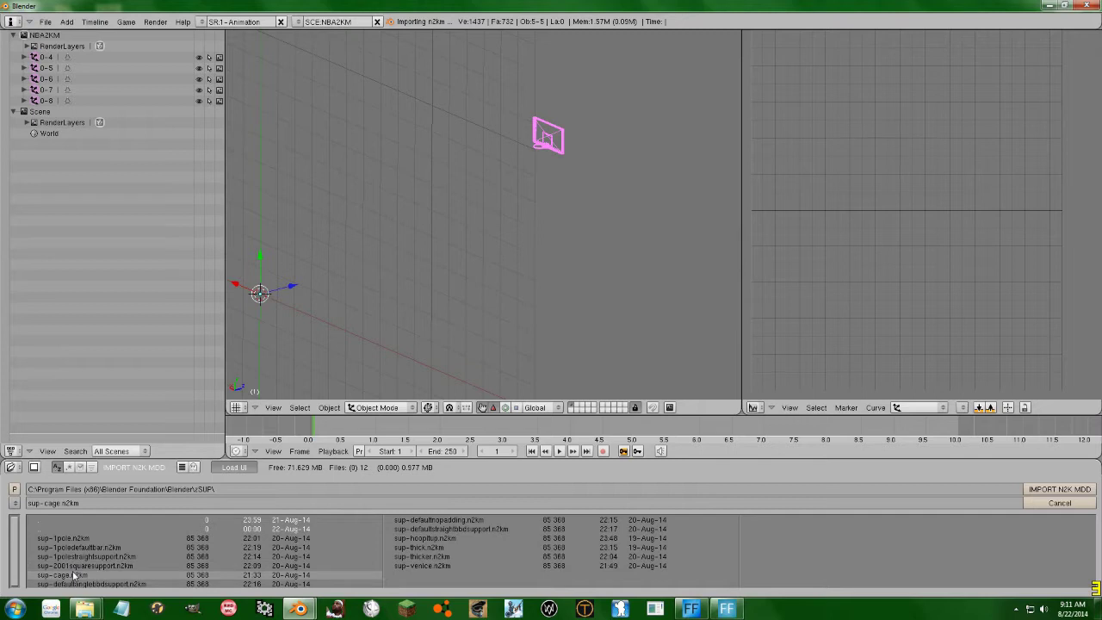
{"action": "left_click", "coordinate": [1055, 490]}
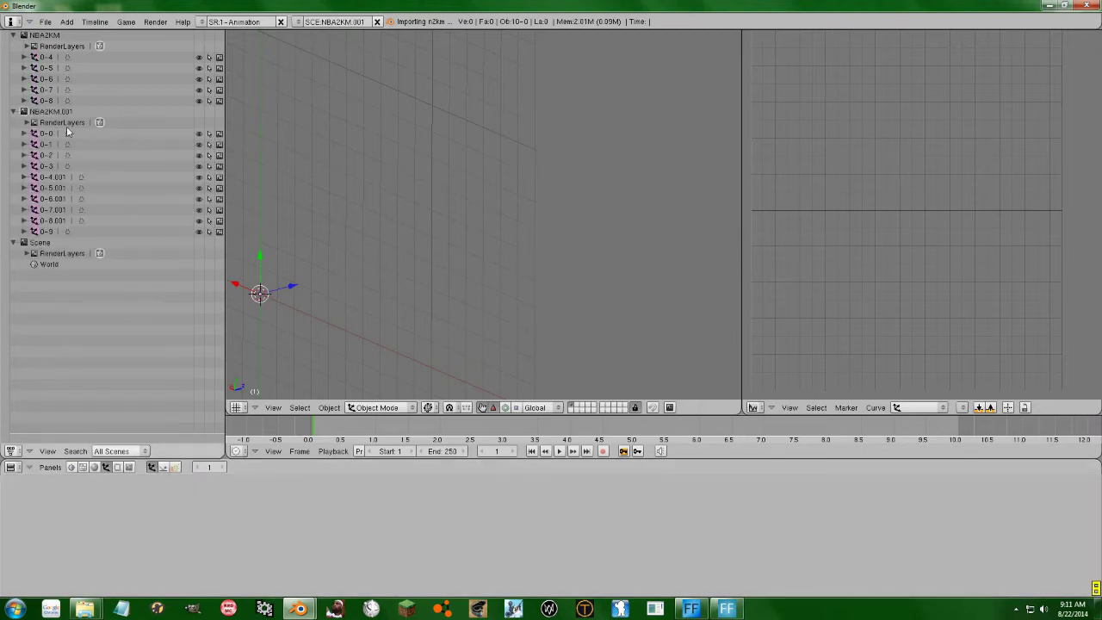
Step: Scale the imported support model down to match the backboard and compare it with the NBA2KM scene
{"action": "key", "text": "s"}
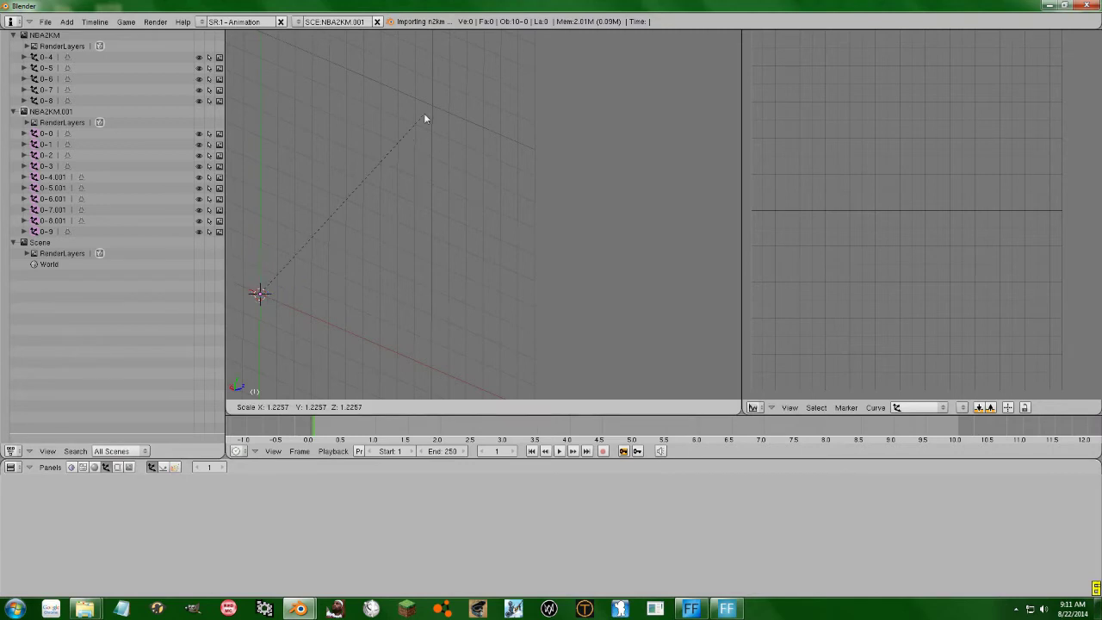
{"action": "left_click", "coordinate": [268, 277]}
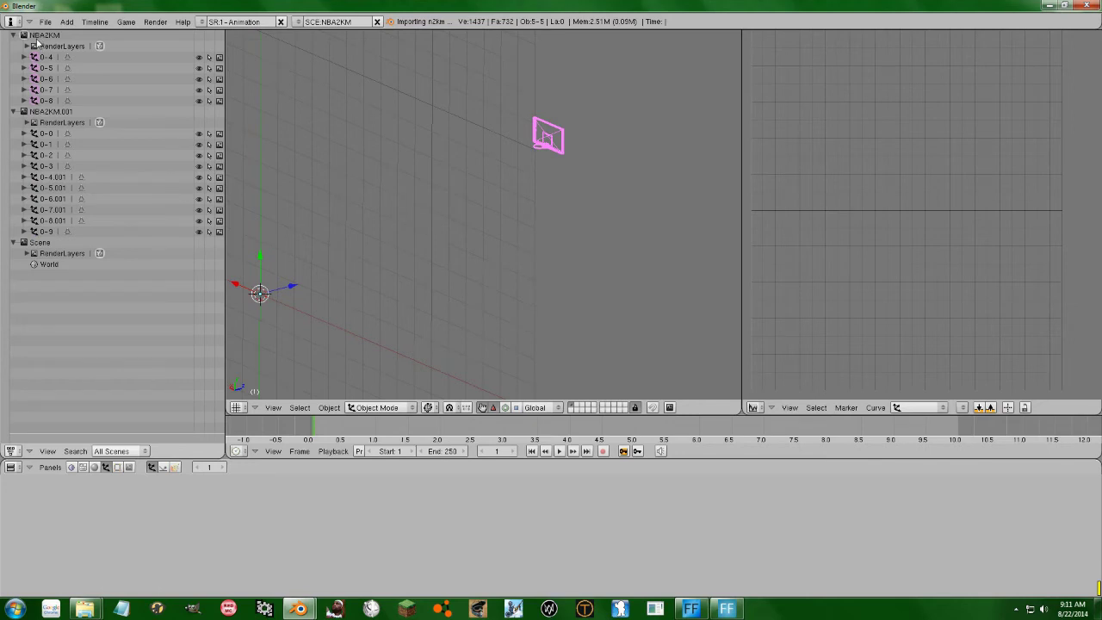
{"action": "left_click", "coordinate": [64, 113]}
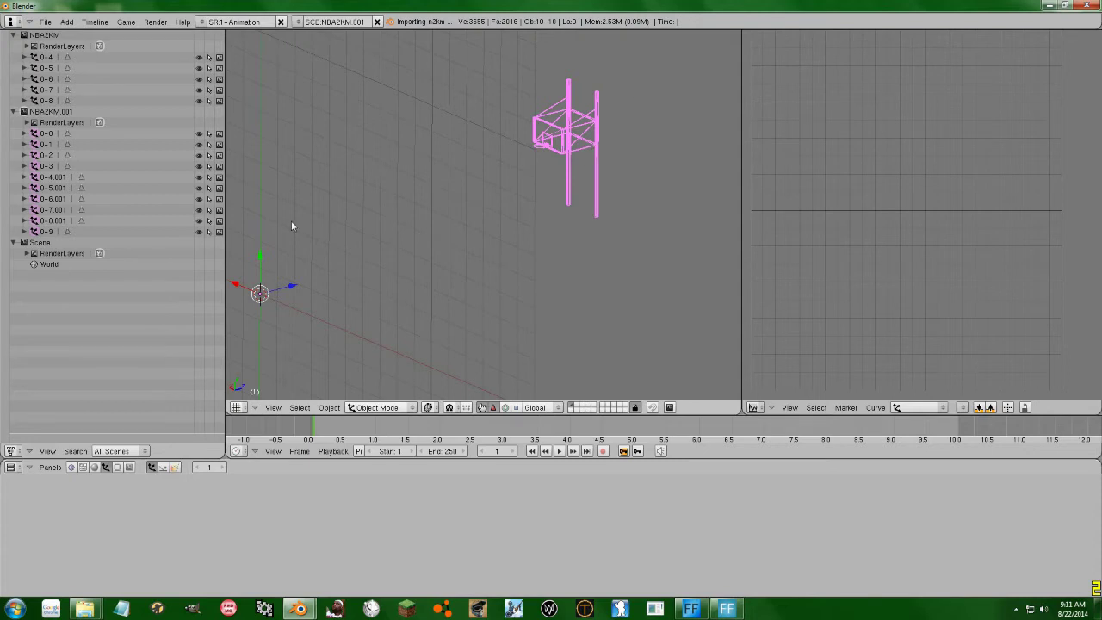
Step: Delete the duplicate objects 0-4.001, 0-5.001, 0-6.001, 0-7.001 and 0-8.001 from the NBA2KM.001 scene
{"action": "right_click", "coordinate": [56, 180]}
{"action": "left_click", "coordinate": [41, 198]}
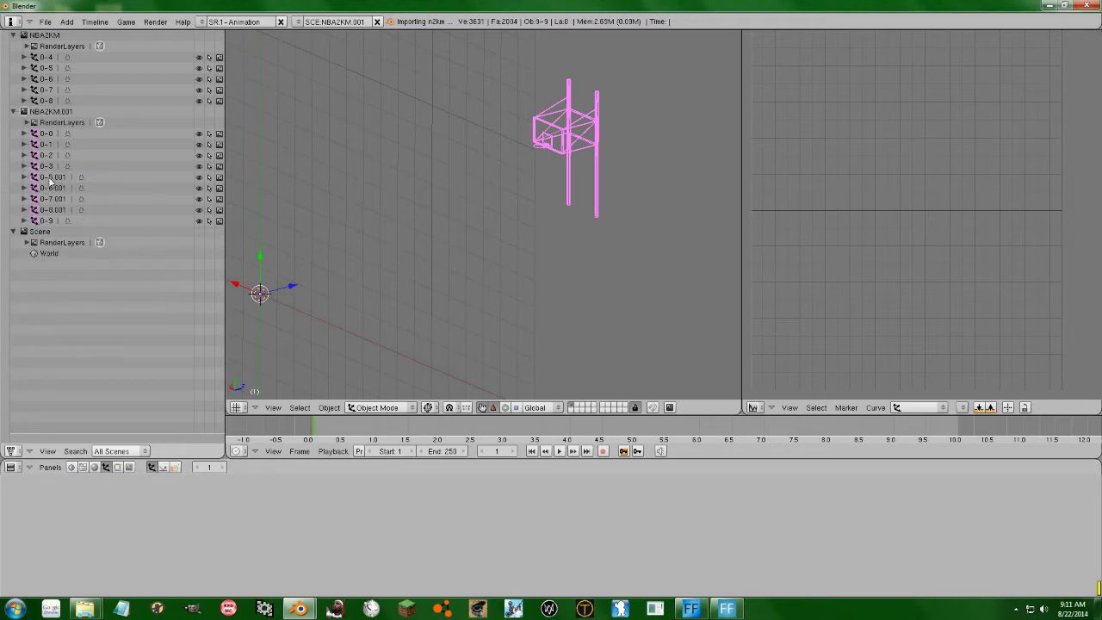
{"action": "right_click", "coordinate": [52, 179]}
{"action": "left_click", "coordinate": [49, 179]}
{"action": "right_click", "coordinate": [49, 182]}
{"action": "left_click", "coordinate": [50, 178]}
{"action": "right_click", "coordinate": [50, 182]}
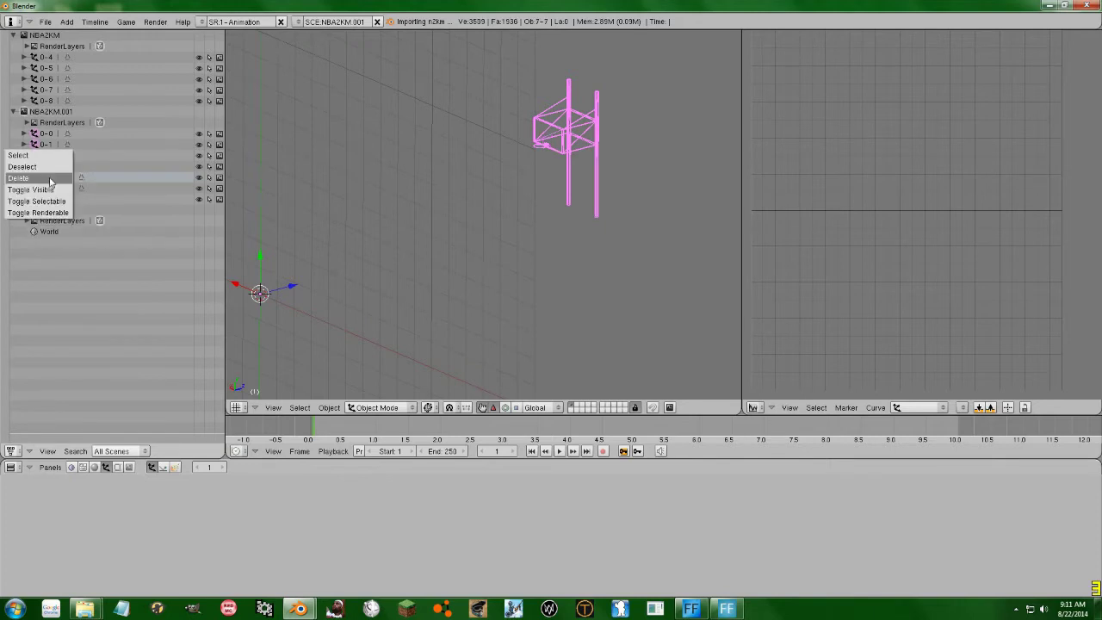
{"action": "left_click", "coordinate": [50, 178]}
{"action": "right_click", "coordinate": [50, 182]}
{"action": "left_click", "coordinate": [49, 179]}
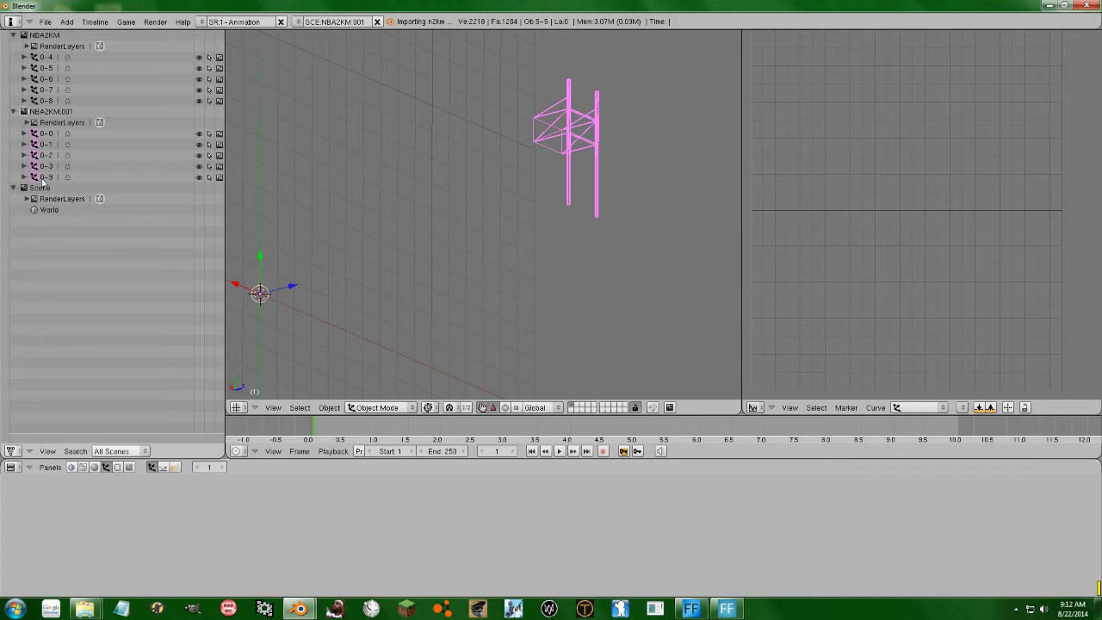
Step: Move the whole mesh of panel object 0-9 in NBA2KM.001 by 100 along the global Y axis in Edit Mode
{"action": "left_click", "coordinate": [42, 179]}
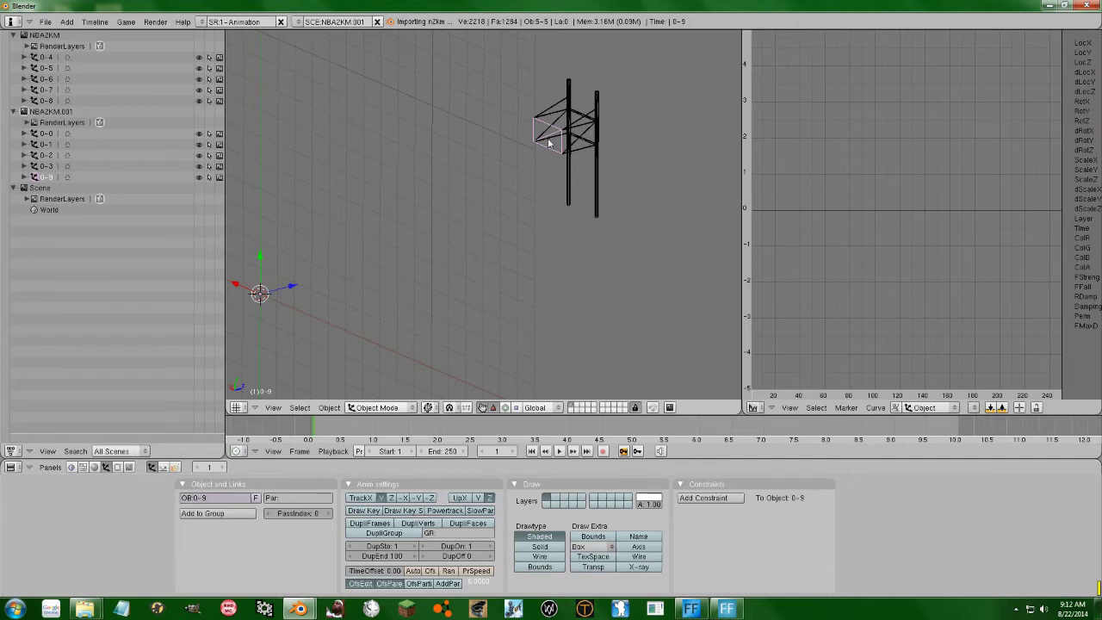
{"action": "key", "text": "Tab"}
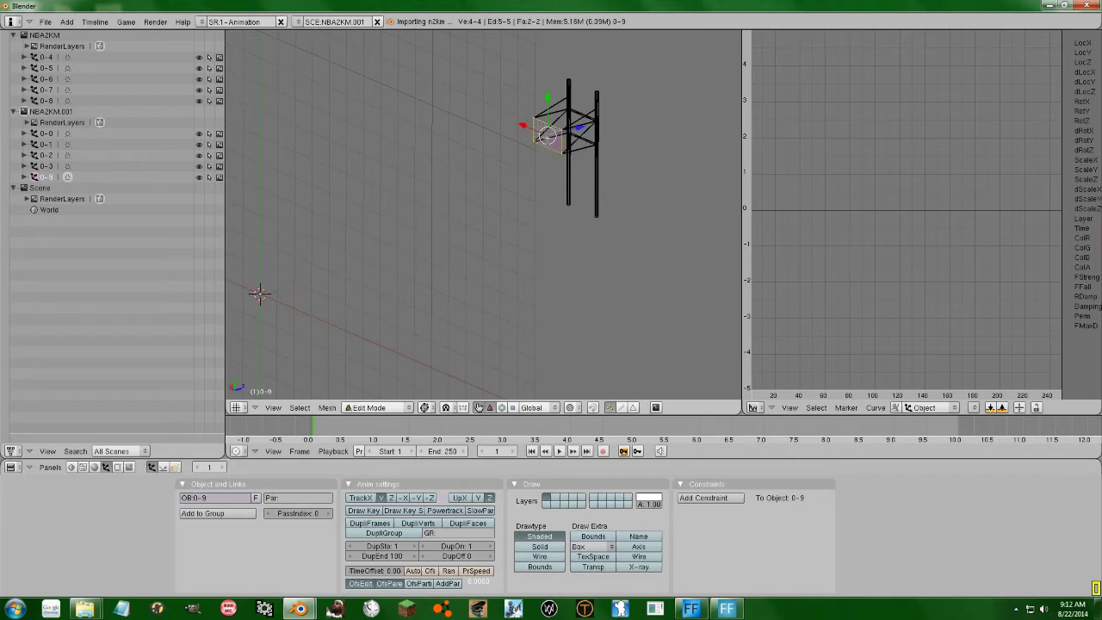
{"action": "key", "text": "g"}
{"action": "key", "text": "y"}
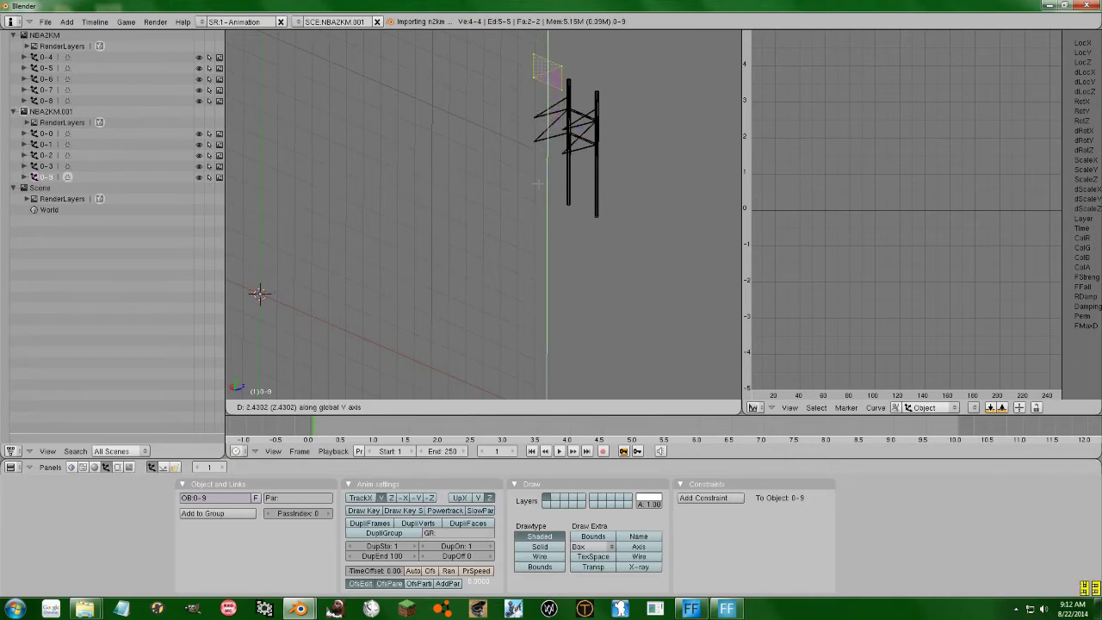
{"action": "type", "text": "100"}
{"action": "key", "text": "Return"}
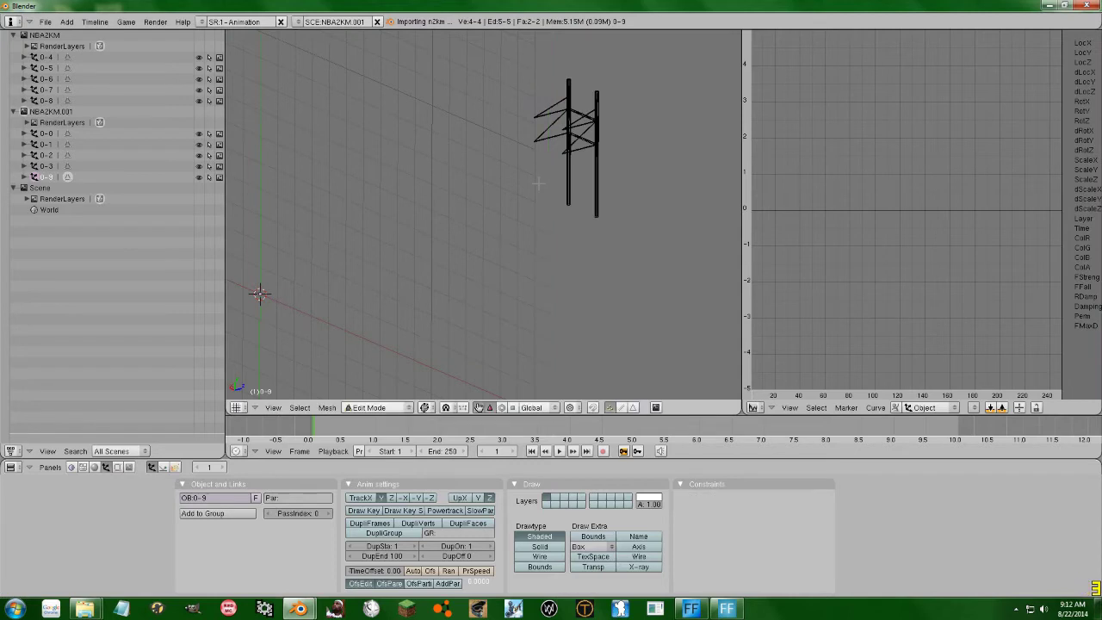
{"action": "key", "text": "Tab"}
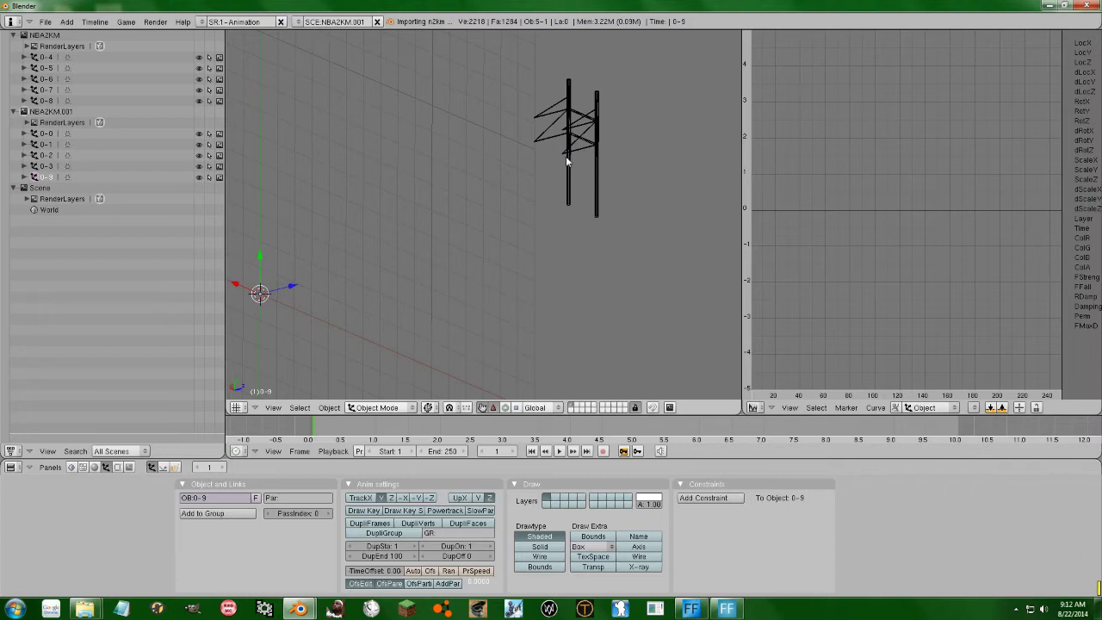
Step: Link all remaining support objects in NBA2KM.001 to the NBA2KM scene
{"action": "right_click", "coordinate": [565, 156]}
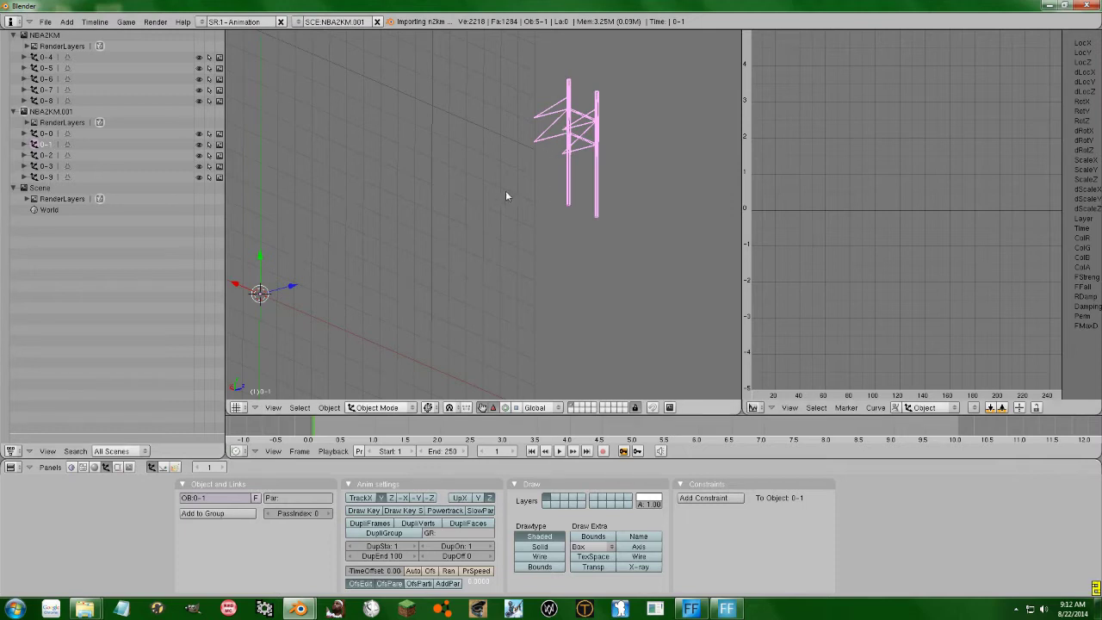
{"action": "key", "text": "a"}
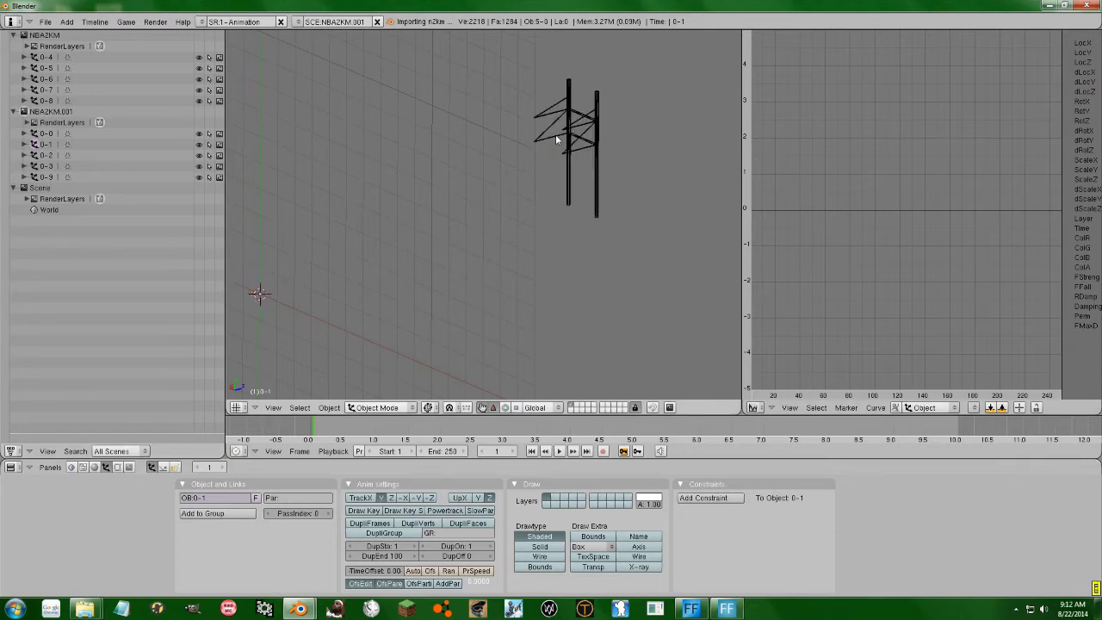
{"action": "key", "text": "a"}
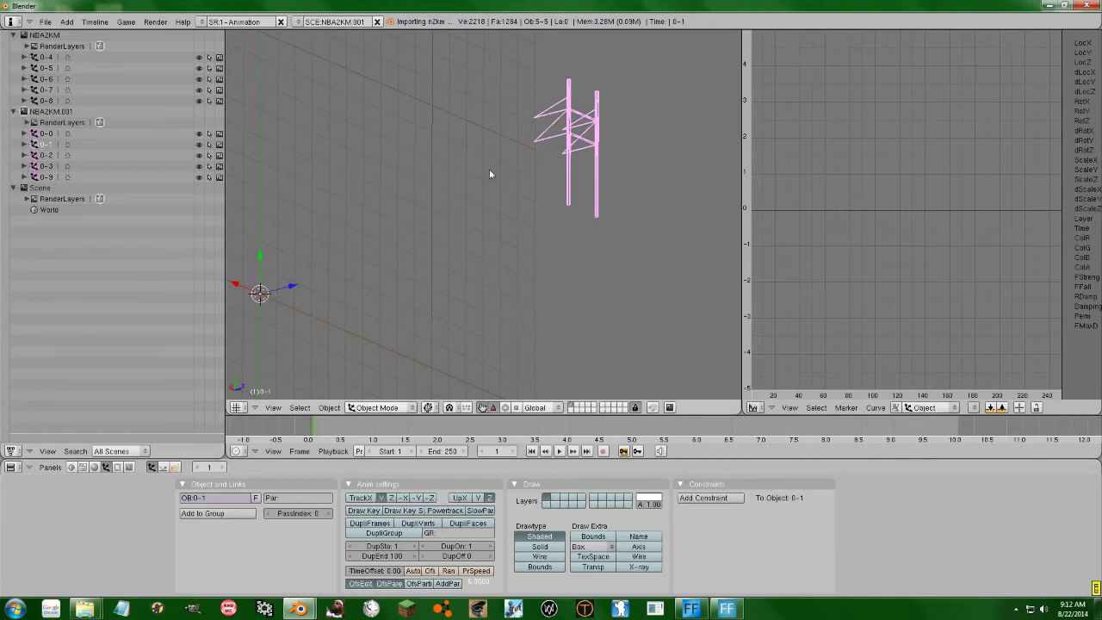
{"action": "key", "text": "ctrl+l"}
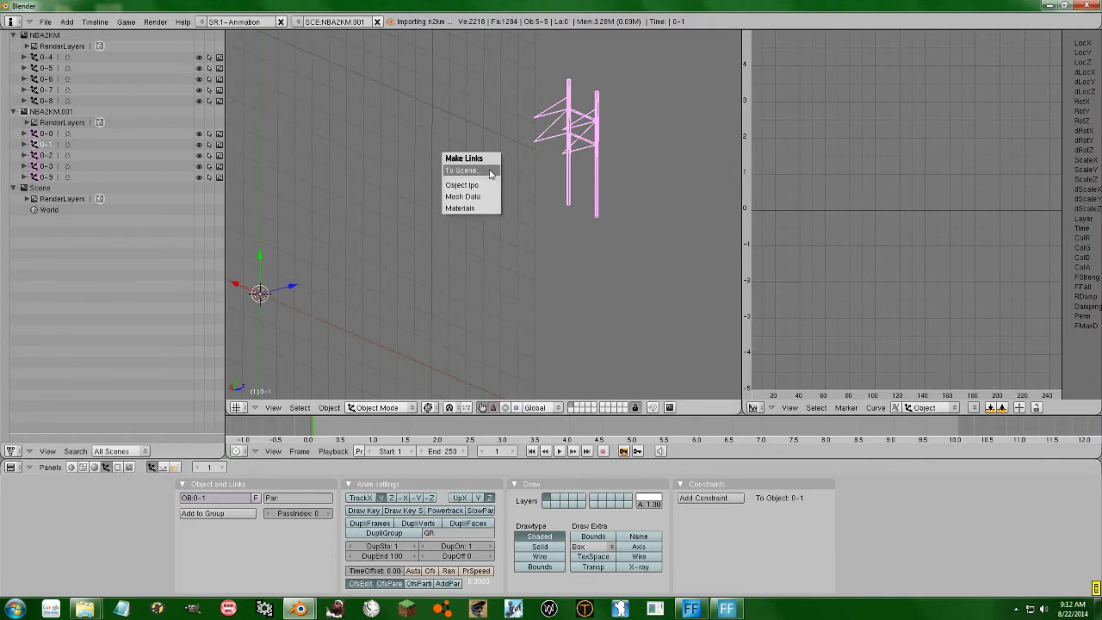
{"action": "left_click", "coordinate": [490, 172]}
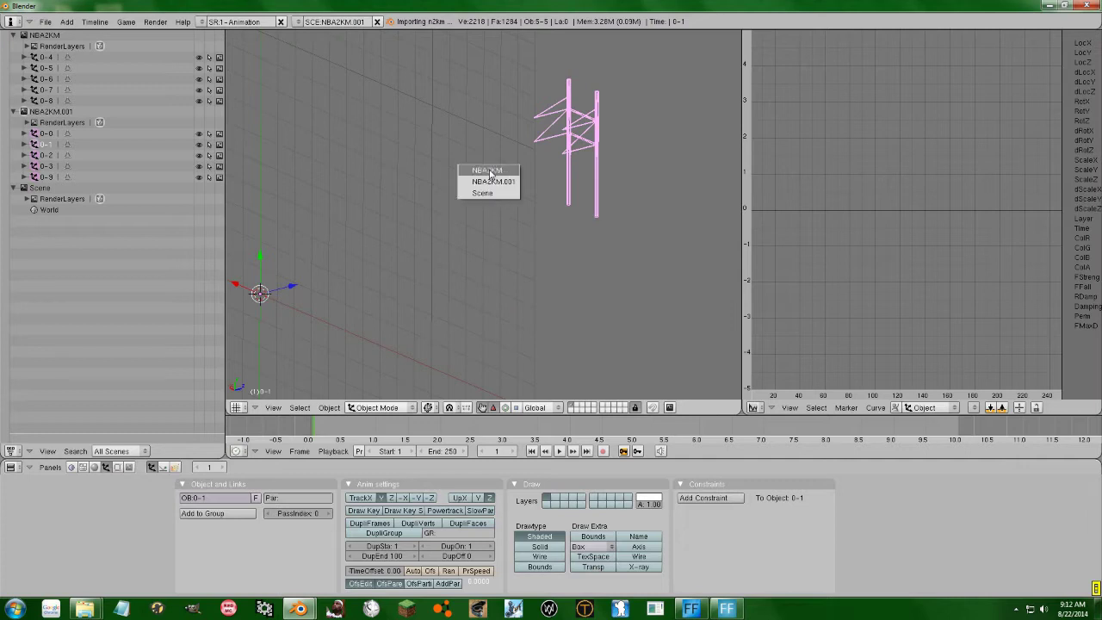
{"action": "left_click", "coordinate": [489, 172]}
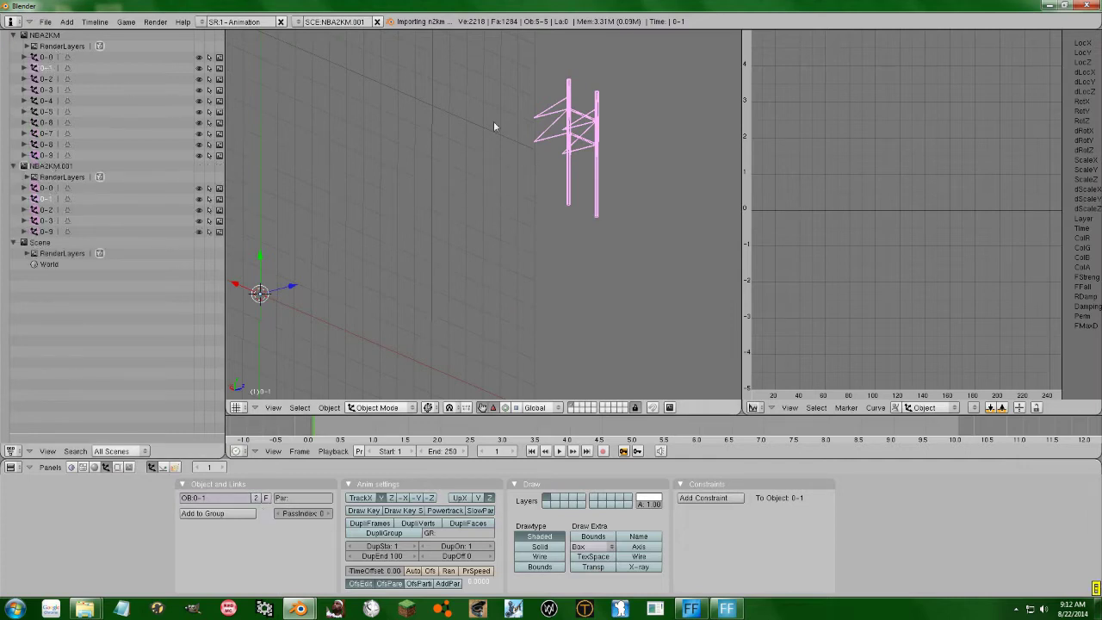
Step: Delete the leftover support scene NBA2KM.001 and inspect the combined hoop in the NBA2KM scene
{"action": "left_click", "coordinate": [46, 35]}
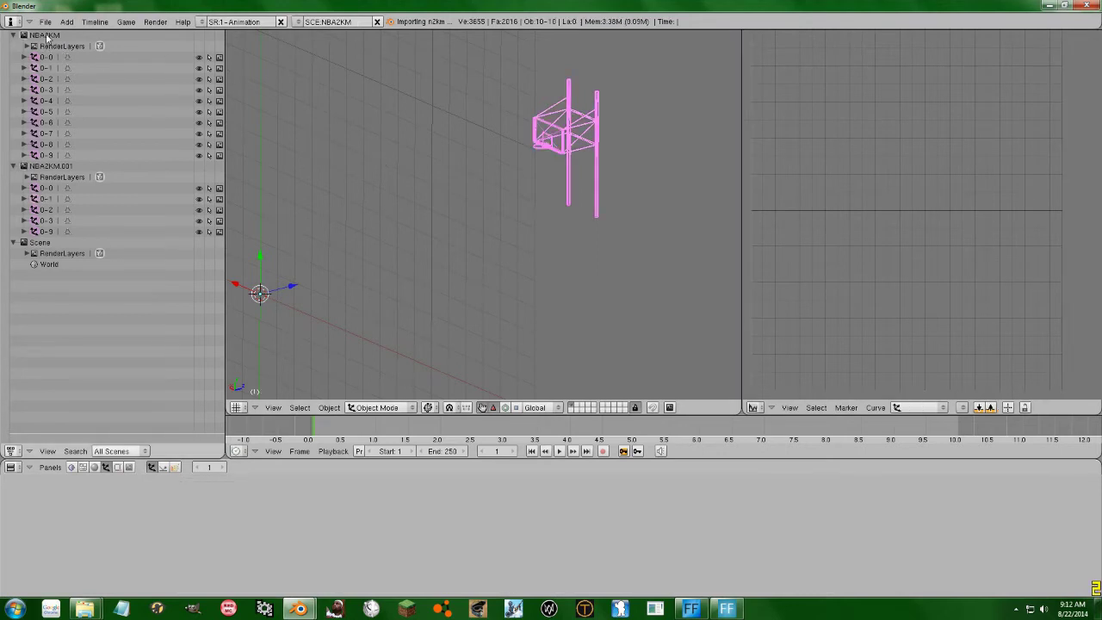
{"action": "left_click", "coordinate": [39, 169]}
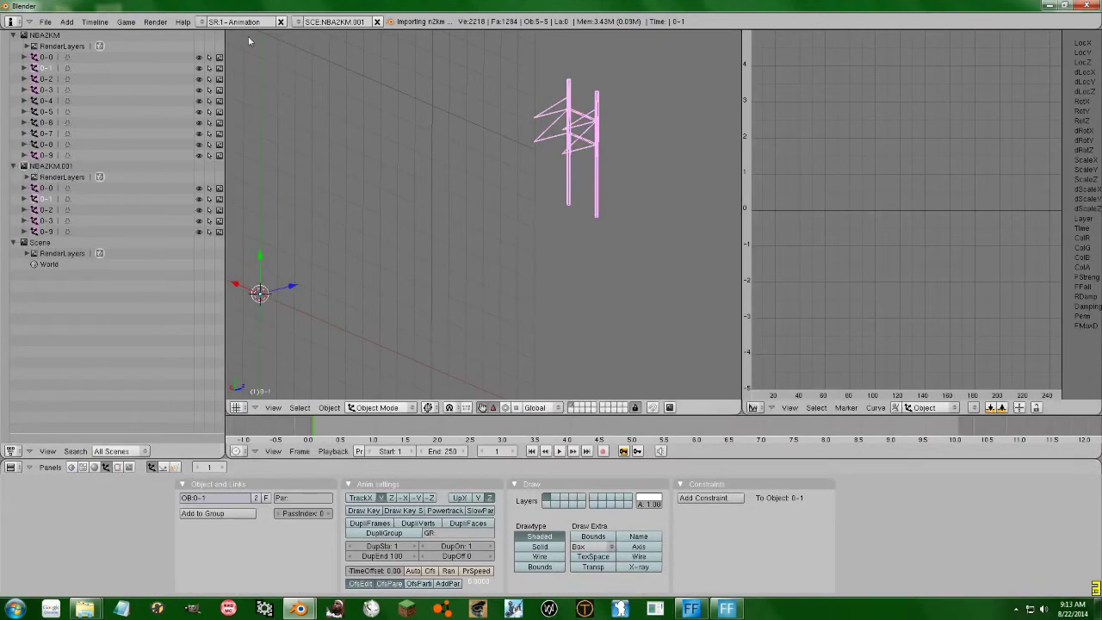
{"action": "left_click", "coordinate": [376, 21]}
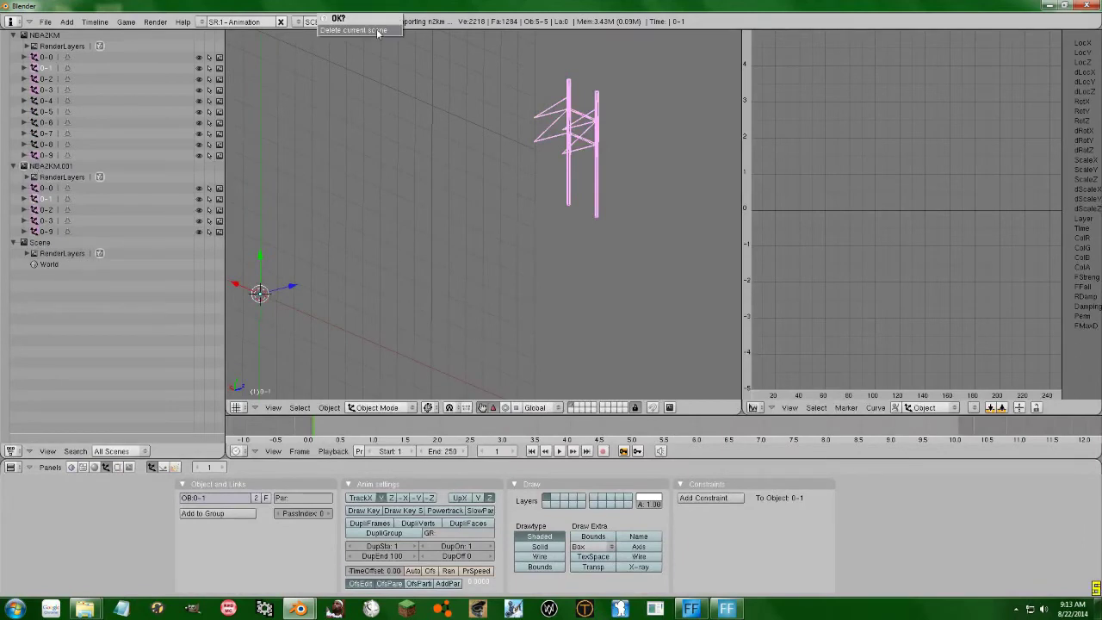
{"action": "left_click", "coordinate": [377, 31]}
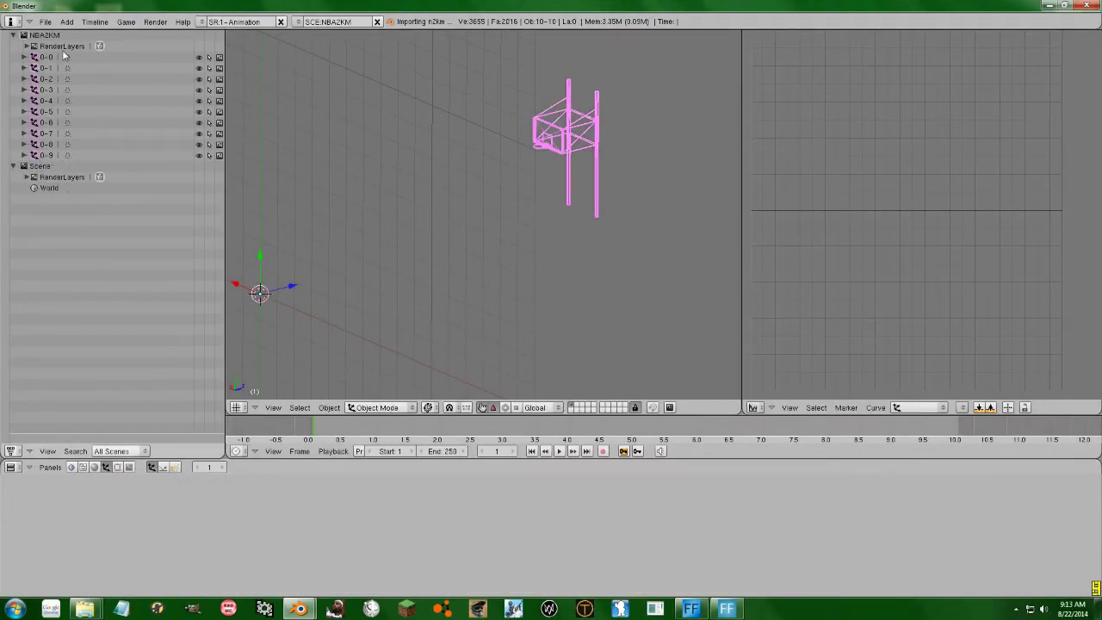
{"action": "scroll", "coordinate": [582, 129], "scroll_direction": "up", "scroll_amount": 4}
{"action": "middle_click_drag", "start_coordinate": [578, 141], "coordinate": [392, 204], "text": "shift"}
{"action": "scroll", "coordinate": [421, 163], "scroll_direction": "up", "scroll_amount": 4}
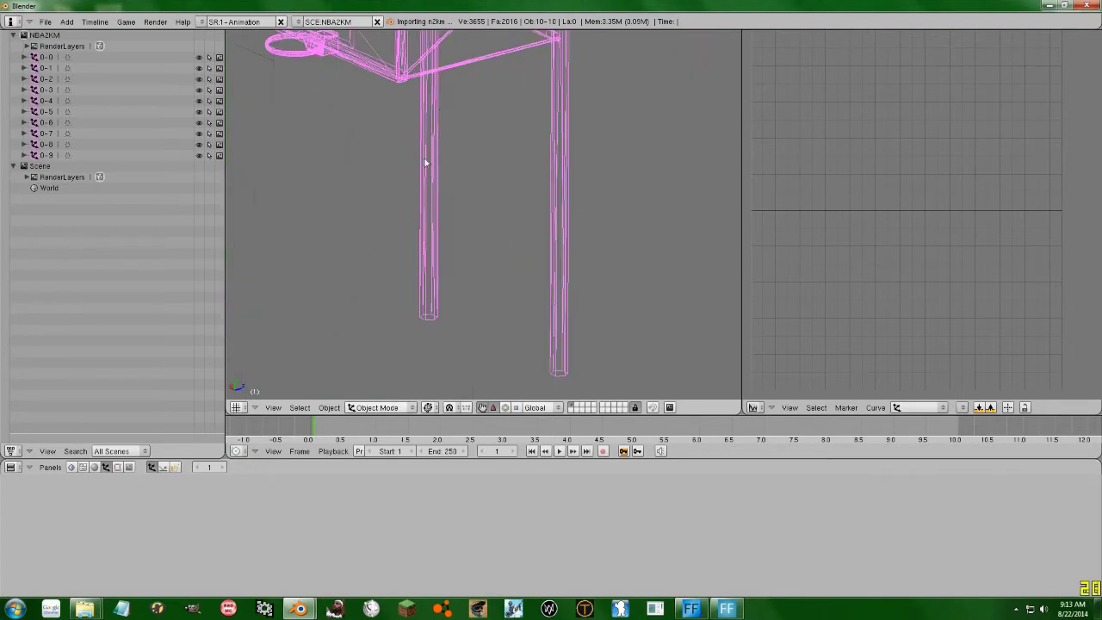
{"action": "middle_click_drag", "start_coordinate": [444, 103], "coordinate": [473, 196], "text": "shift"}
{"action": "scroll", "coordinate": [471, 208], "scroll_direction": "down", "scroll_amount": 3}
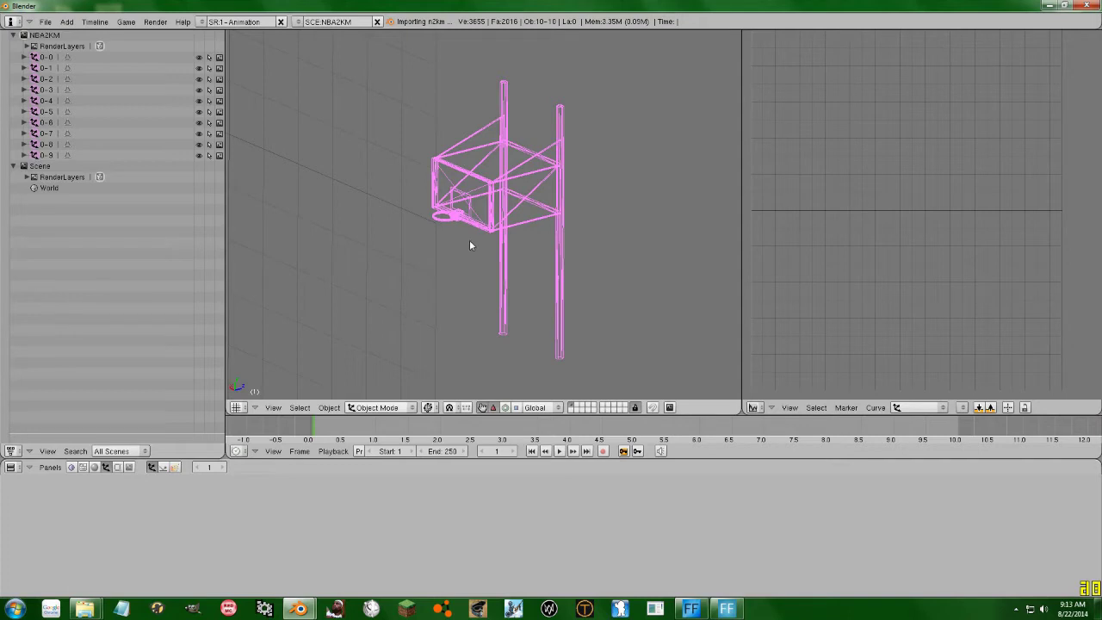
Step: Deselect all objects and examine the combined hoop from several angles and distances in wireframe and solid shading
{"action": "scroll", "coordinate": [470, 241], "scroll_direction": "up", "scroll_amount": 3}
{"action": "scroll", "coordinate": [474, 241], "scroll_direction": "down", "scroll_amount": 3}
{"action": "scroll", "coordinate": [482, 278], "scroll_direction": "up", "scroll_amount": 1}
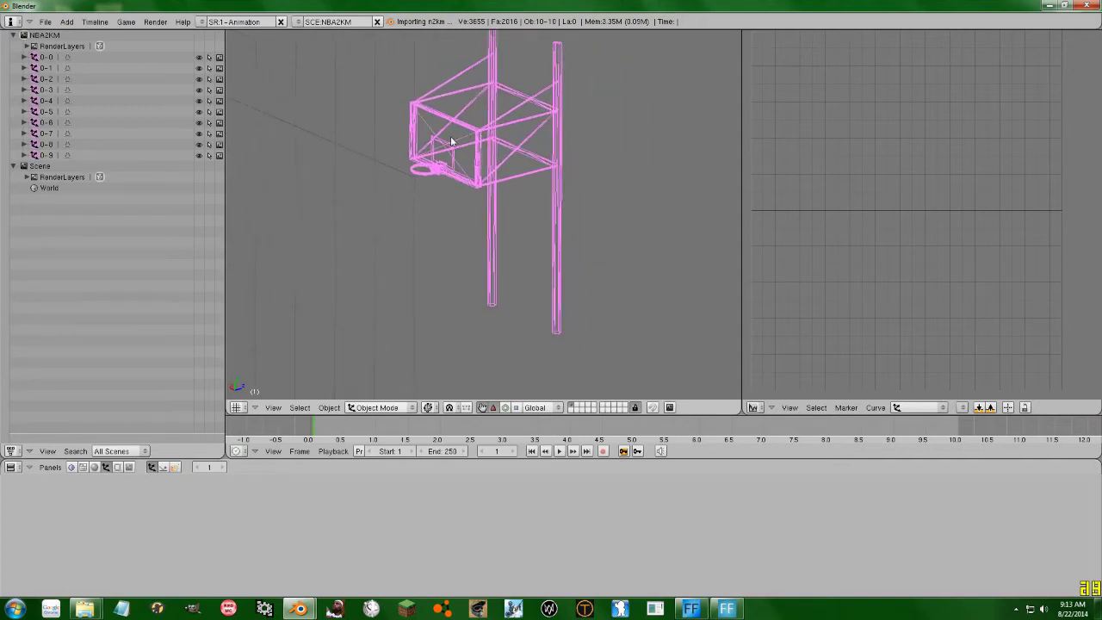
{"action": "key", "text": "a"}
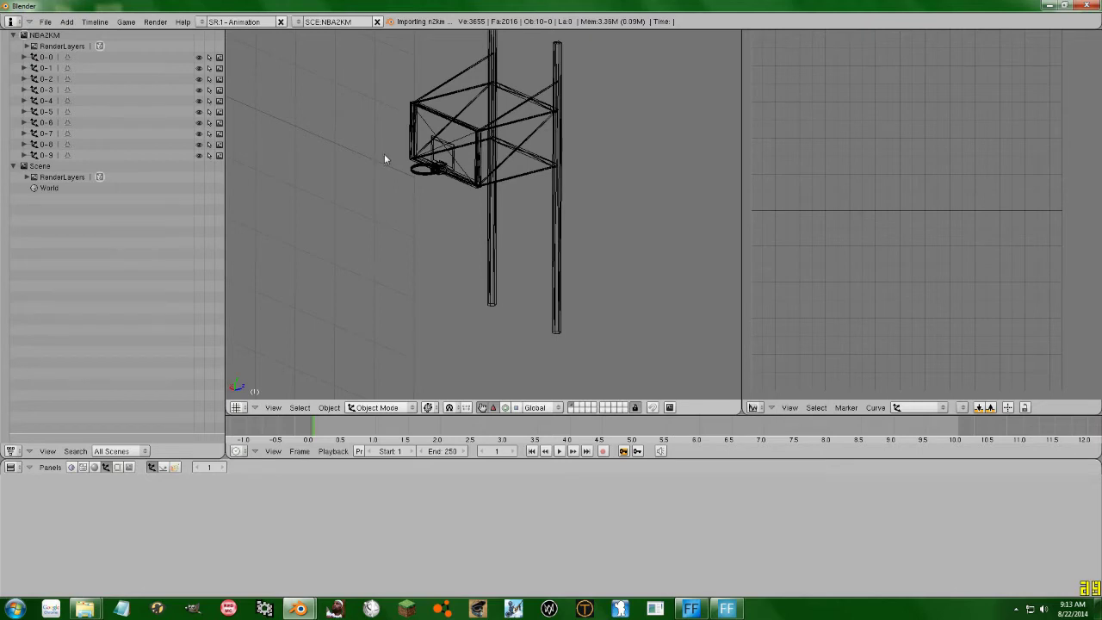
{"action": "mouse_move", "coordinate": [385, 158]}
{"action": "middle_mouse_down"}
{"action": "mouse_move", "coordinate": [470, 231]}
{"action": "mouse_move", "coordinate": [505, 227]}
{"action": "mouse_move", "coordinate": [440, 235]}
{"action": "mouse_move", "coordinate": [649, 175]}
{"action": "mouse_move", "coordinate": [607, 170]}
{"action": "mouse_move", "coordinate": [362, 274]}
{"action": "mouse_move", "coordinate": [613, 320]}
{"action": "mouse_move", "coordinate": [467, 263]}
{"action": "mouse_move", "coordinate": [511, 188]}
{"action": "mouse_move", "coordinate": [600, 261]}
{"action": "mouse_move", "coordinate": [511, 197]}
{"action": "mouse_move", "coordinate": [442, 199]}
{"action": "mouse_move", "coordinate": [566, 220]}
{"action": "mouse_move", "coordinate": [276, 221]}
{"action": "mouse_move", "coordinate": [485, 249]}
{"action": "mouse_move", "coordinate": [462, 266]}
{"action": "mouse_move", "coordinate": [442, 319]}
{"action": "mouse_move", "coordinate": [471, 235]}
{"action": "mouse_move", "coordinate": [484, 277]}
{"action": "middle_mouse_up"}
{"action": "key", "text": "z"}
{"action": "scroll", "coordinate": [496, 222], "scroll_direction": "up", "scroll_amount": 10}
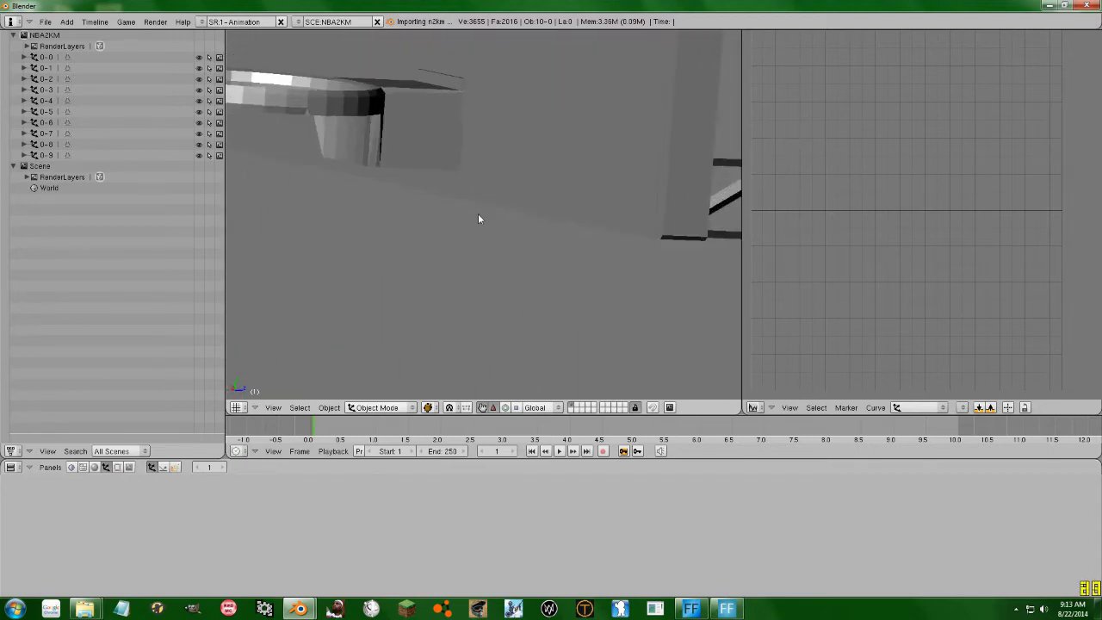
{"action": "scroll", "coordinate": [412, 284], "scroll_direction": "down", "scroll_amount": 10}
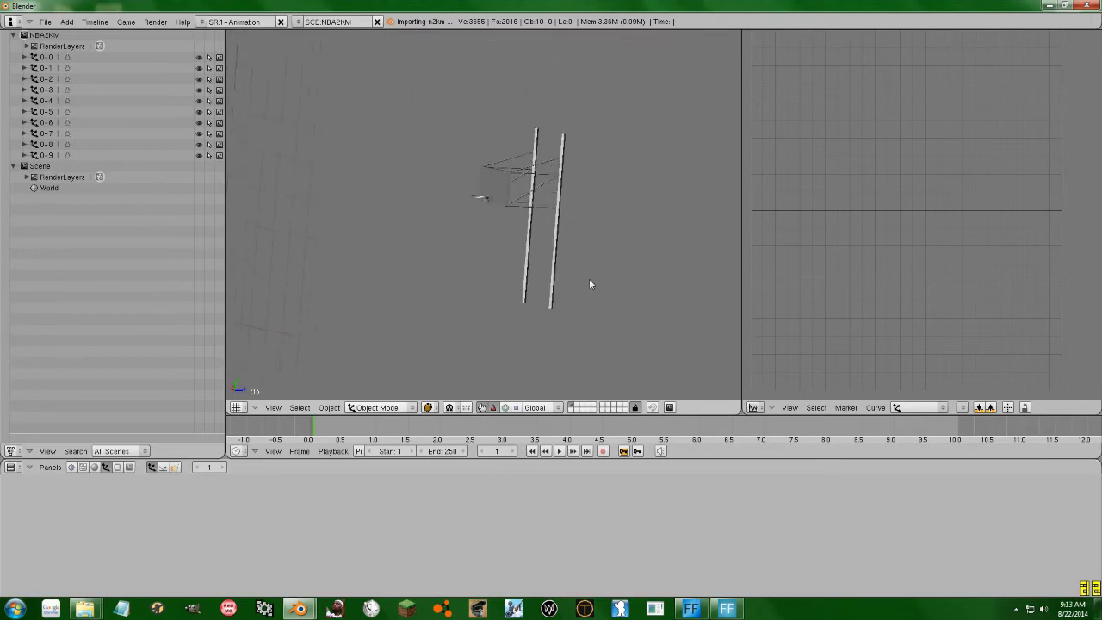
{"action": "middle_click_drag", "start_coordinate": [637, 268], "coordinate": [635, 260]}
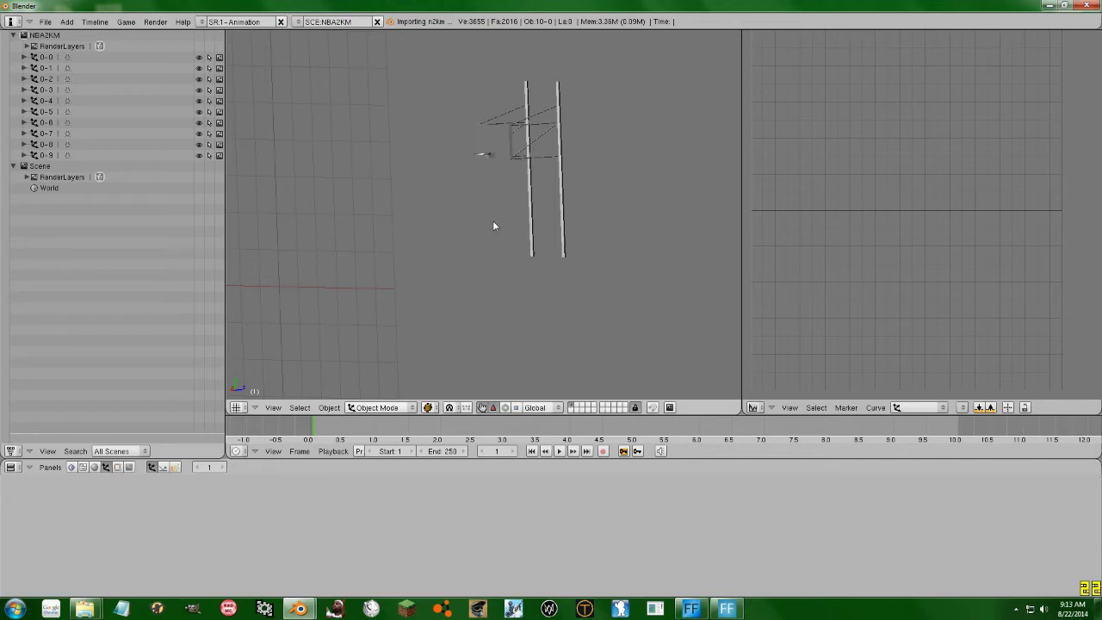
{"action": "scroll", "coordinate": [456, 251], "scroll_direction": "down", "scroll_amount": 3}
{"action": "key", "text": "KP_5"}
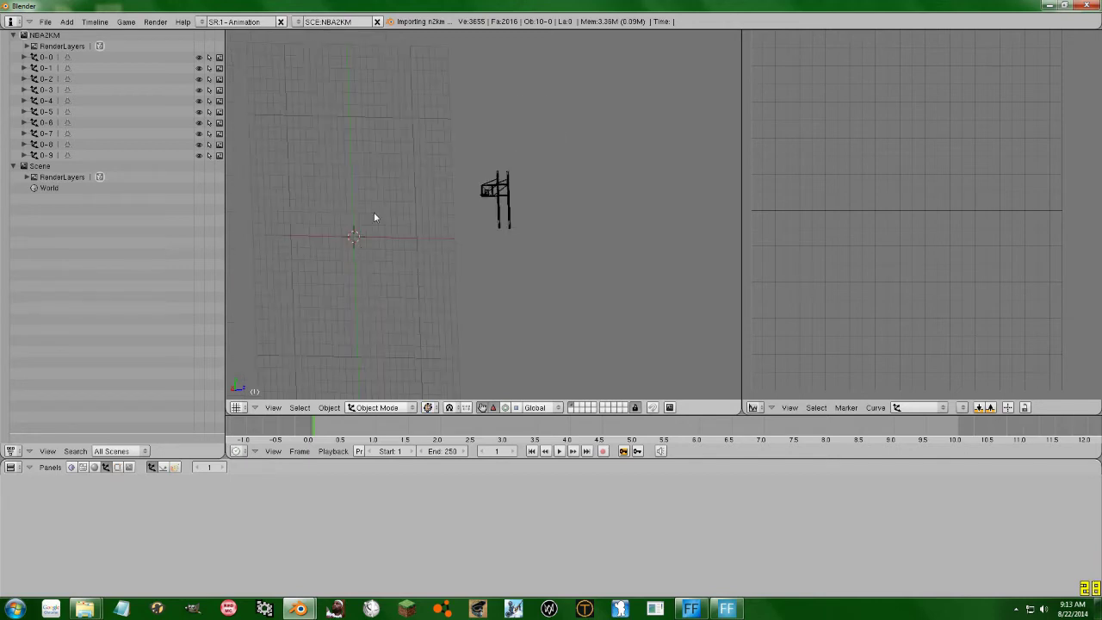
Step: Export the combined hoop in N2K MDD format as video0 into Blender's Temp folder
{"action": "left_click", "coordinate": [45, 22]}
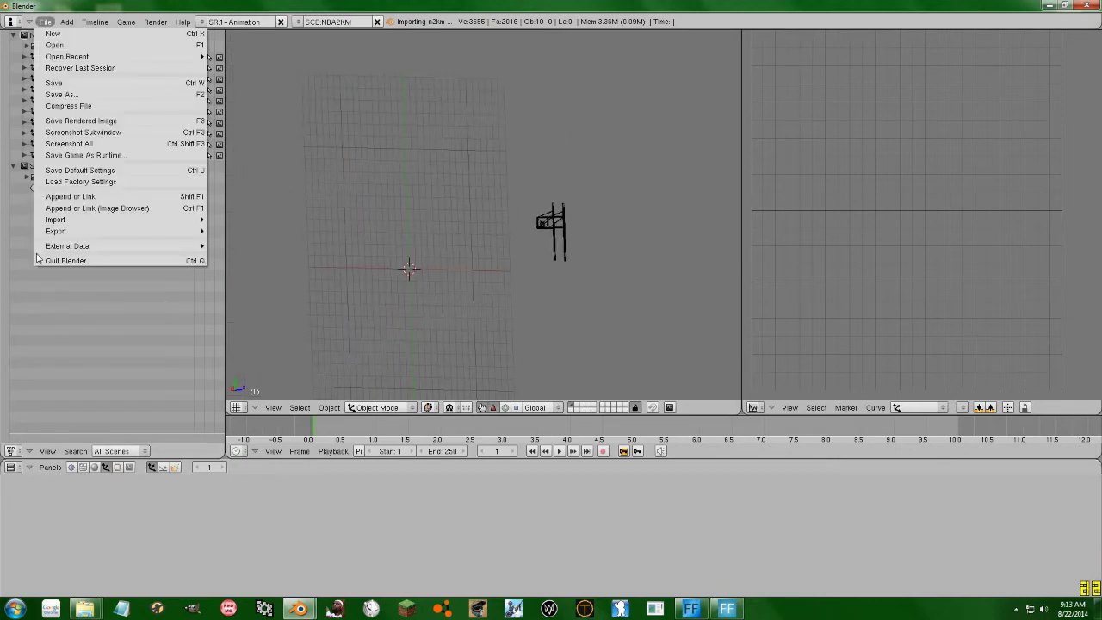
{"action": "mouse_move", "coordinate": [49, 232]}
{"action": "left_click", "coordinate": [238, 360]}
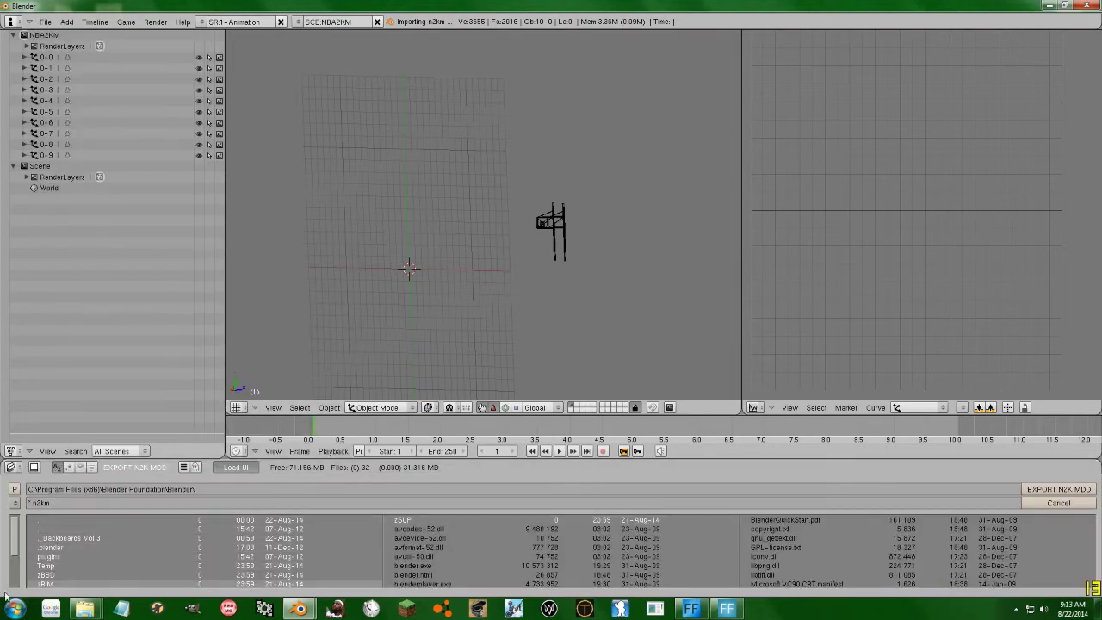
{"action": "left_click", "coordinate": [310, 566]}
{"action": "scroll", "coordinate": [362, 556], "scroll_direction": "down", "scroll_amount": 5}
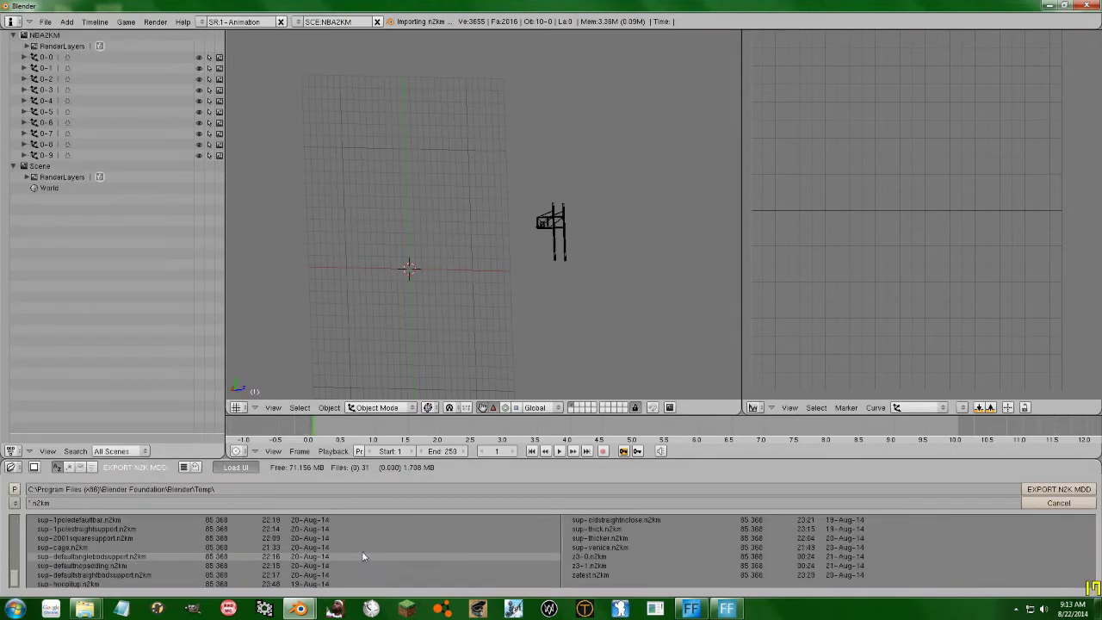
{"action": "left_click", "coordinate": [69, 504]}
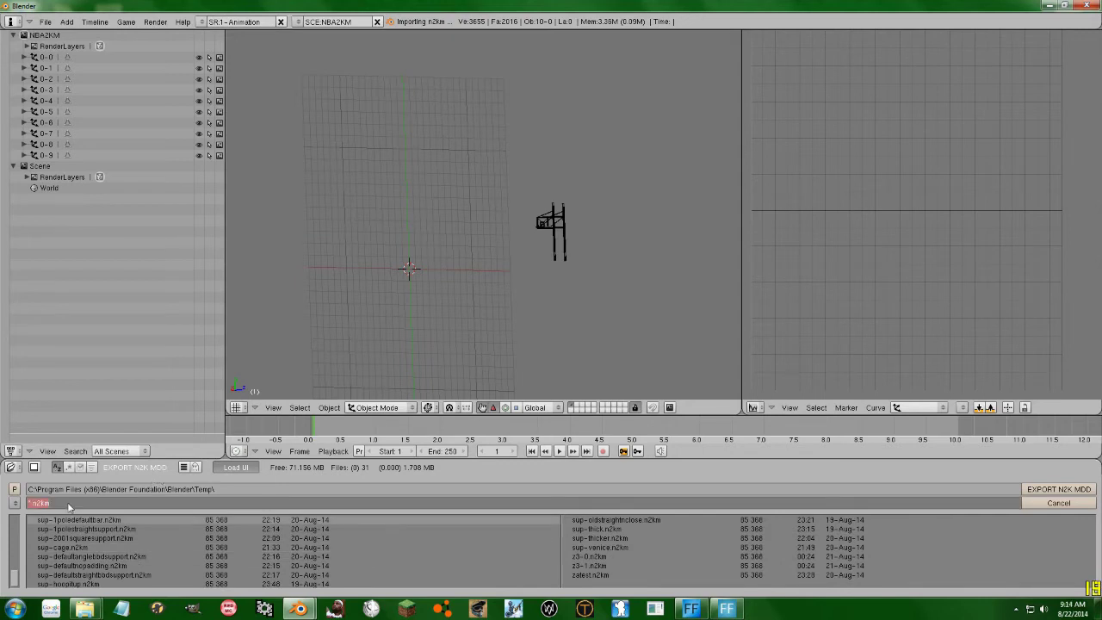
{"action": "type", "text": "video0"}
{"action": "left_click", "coordinate": [1072, 491]}
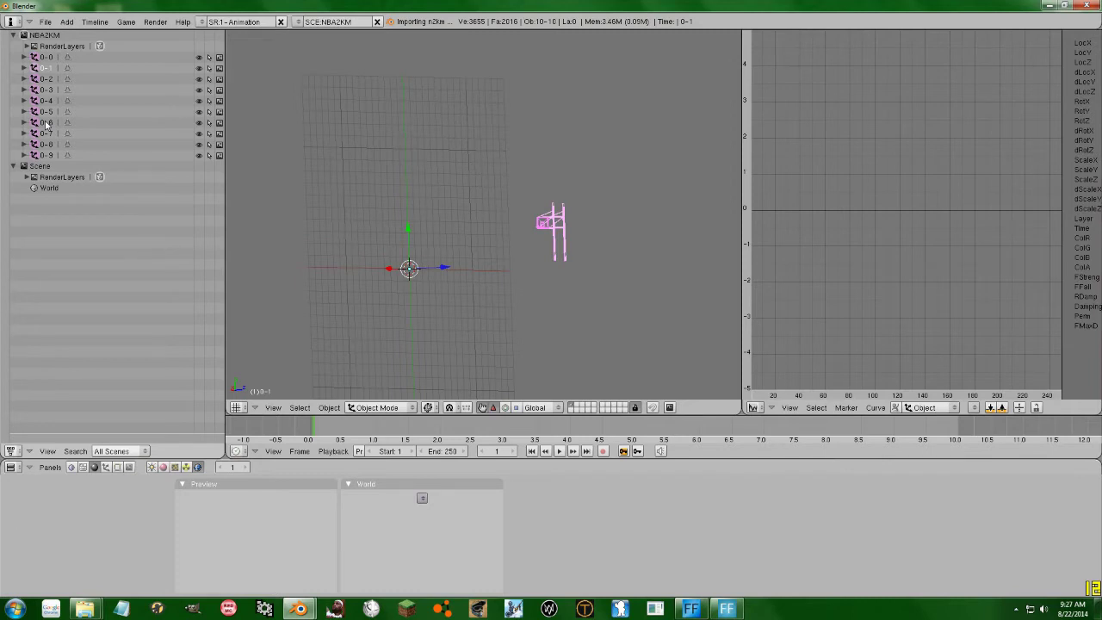
Step: Select all hoop objects and rotate them 180 degrees around the global Y axis
{"action": "right_click", "coordinate": [542, 222]}
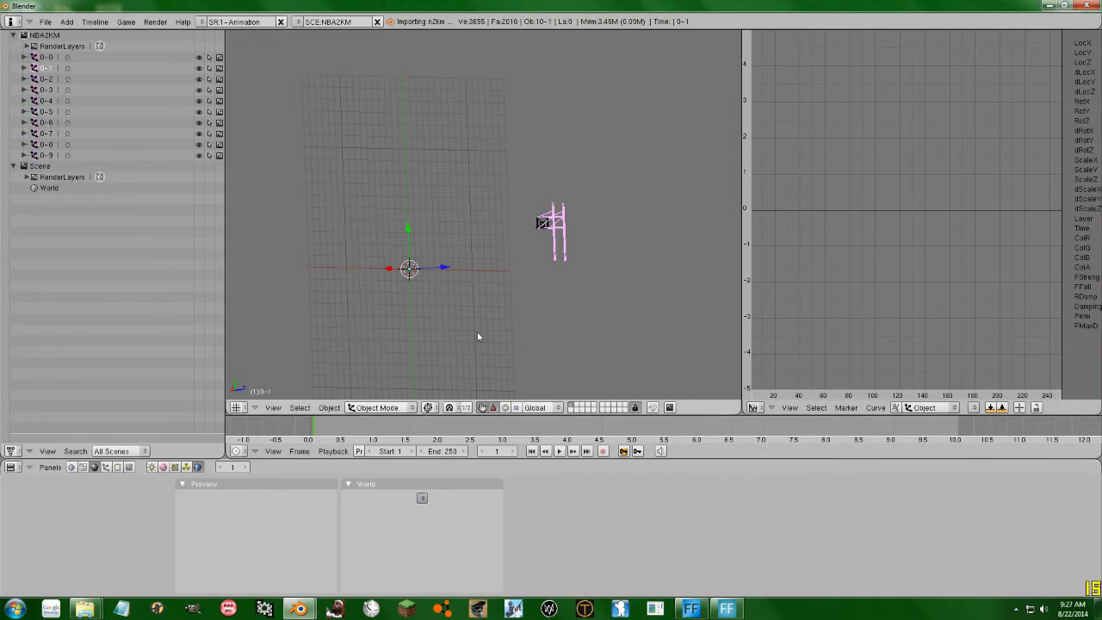
{"action": "key", "text": "a"}
{"action": "key", "text": "a"}
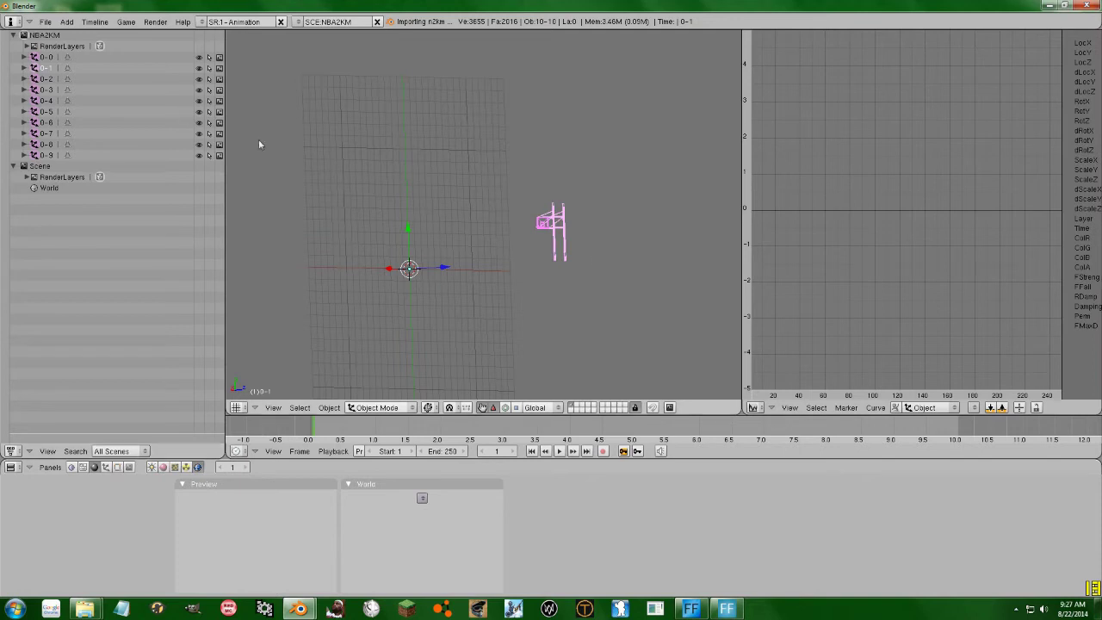
{"action": "scroll", "coordinate": [453, 327], "scroll_direction": "down", "scroll_amount": 3}
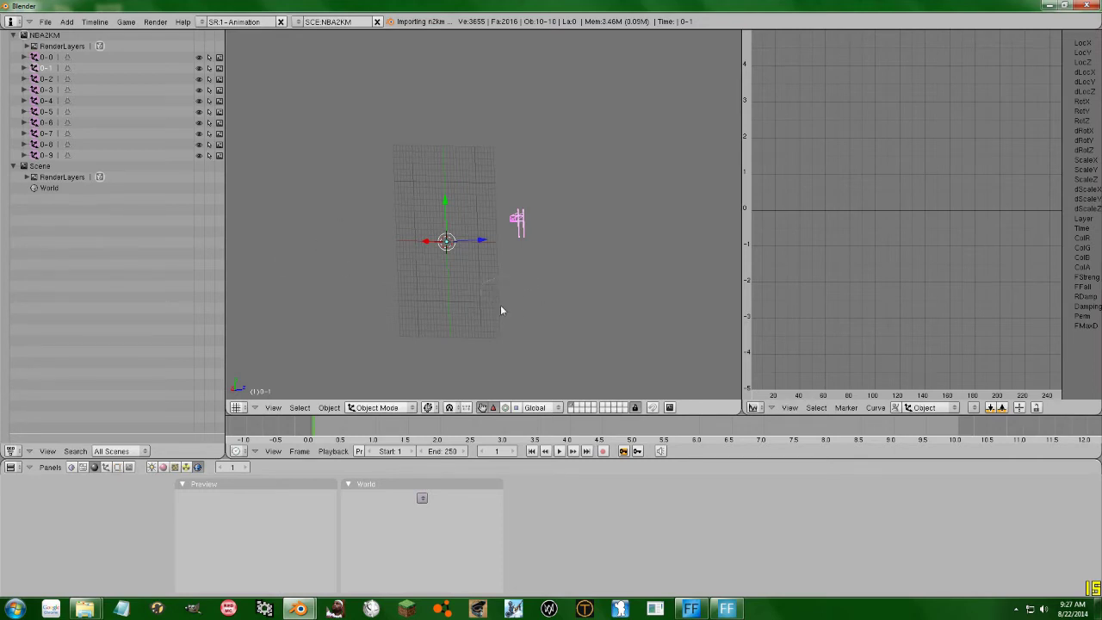
{"action": "key", "text": "r"}
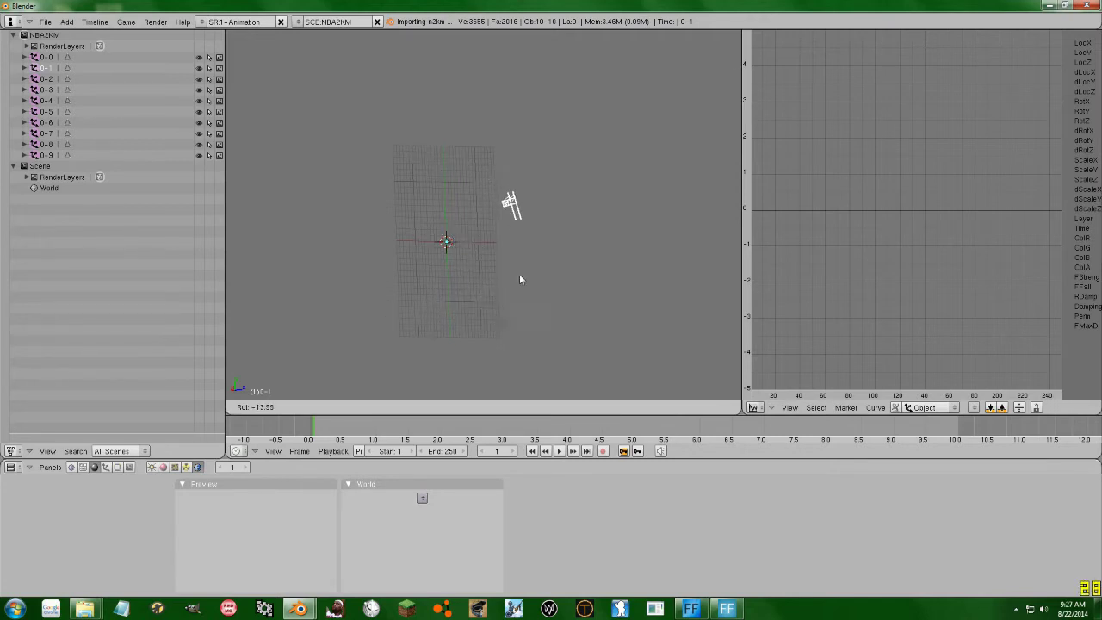
{"action": "left_click", "coordinate": [528, 295]}
{"action": "key", "text": "r"}
{"action": "key", "text": "x"}
{"action": "key", "text": "y"}
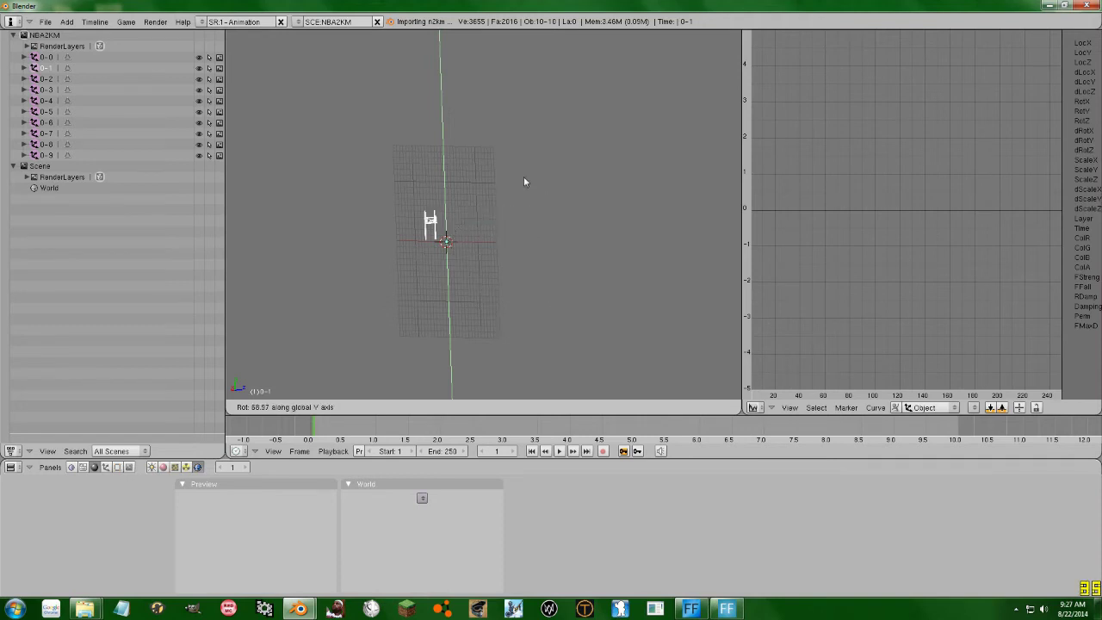
{"action": "type", "text": "180"}
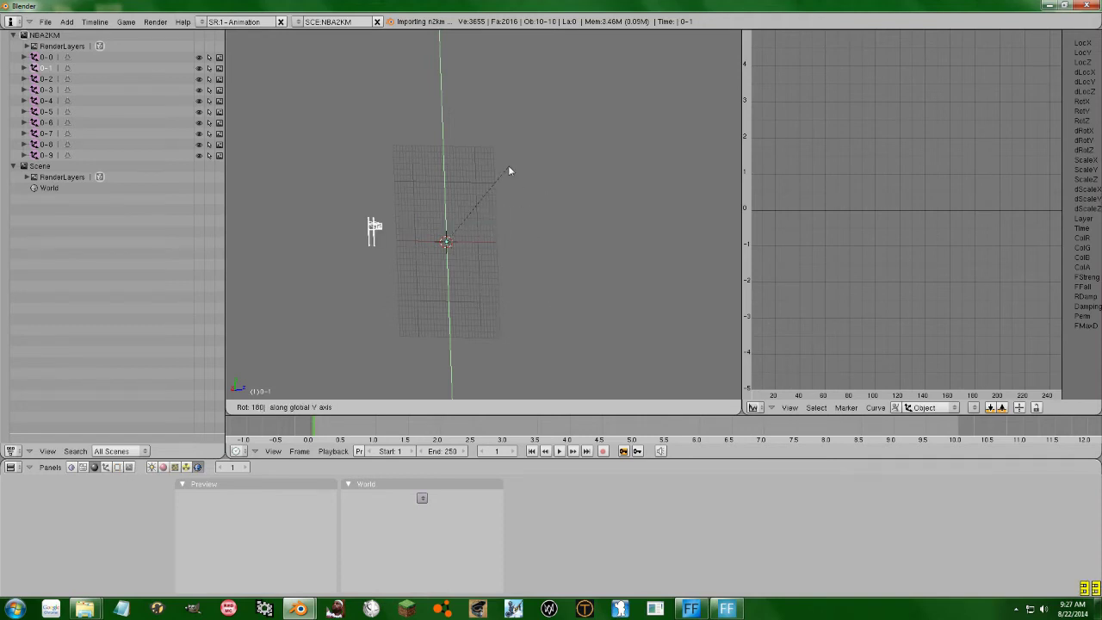
{"action": "key", "text": "Return"}
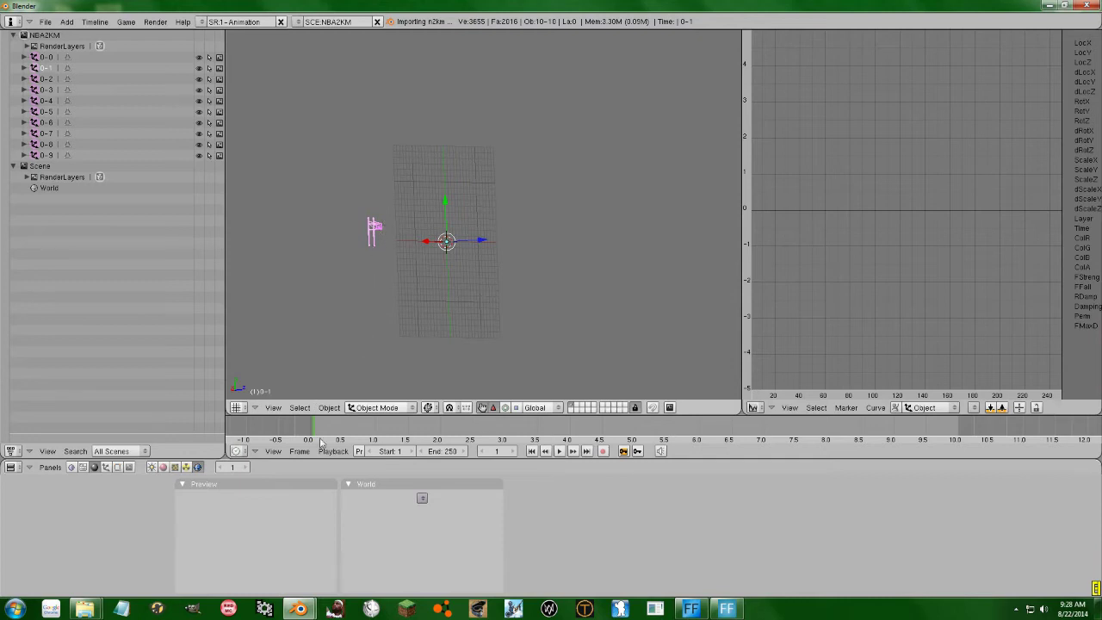
Step: Clear the scale of all the rotated hoop objects and apply their scale and rotation to the object data
{"action": "left_click", "coordinate": [328, 408]}
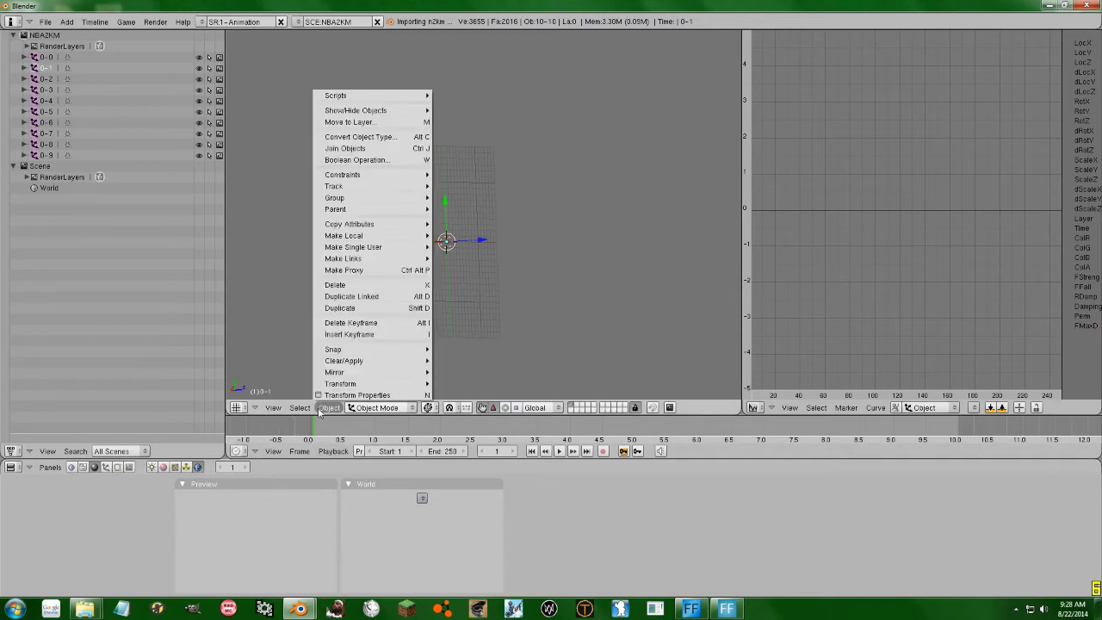
{"action": "mouse_move", "coordinate": [348, 365]}
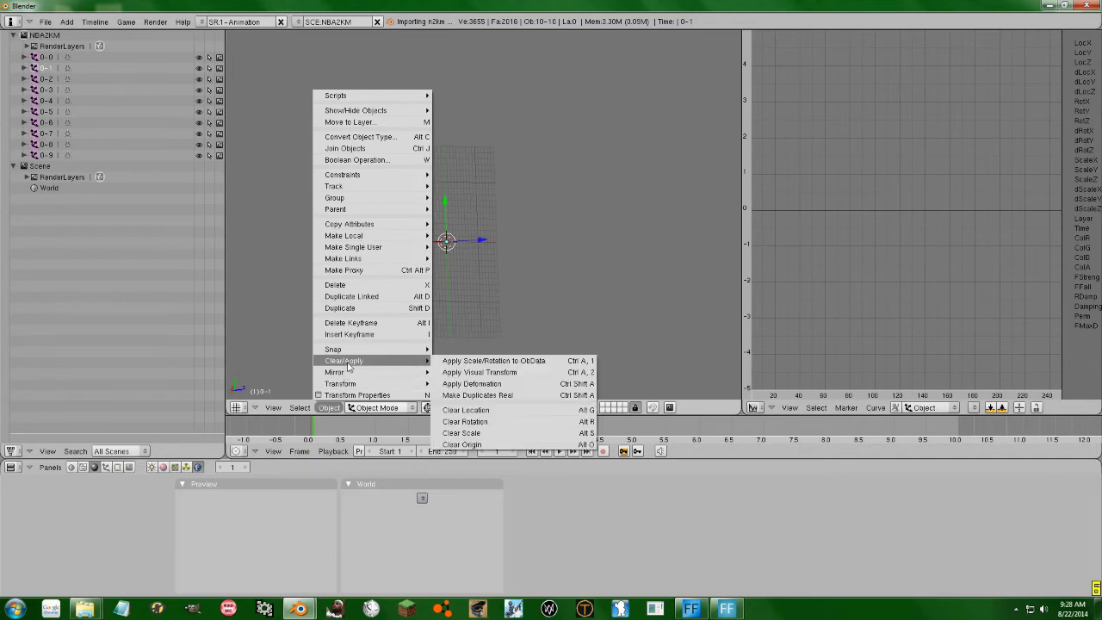
{"action": "left_click", "coordinate": [482, 437]}
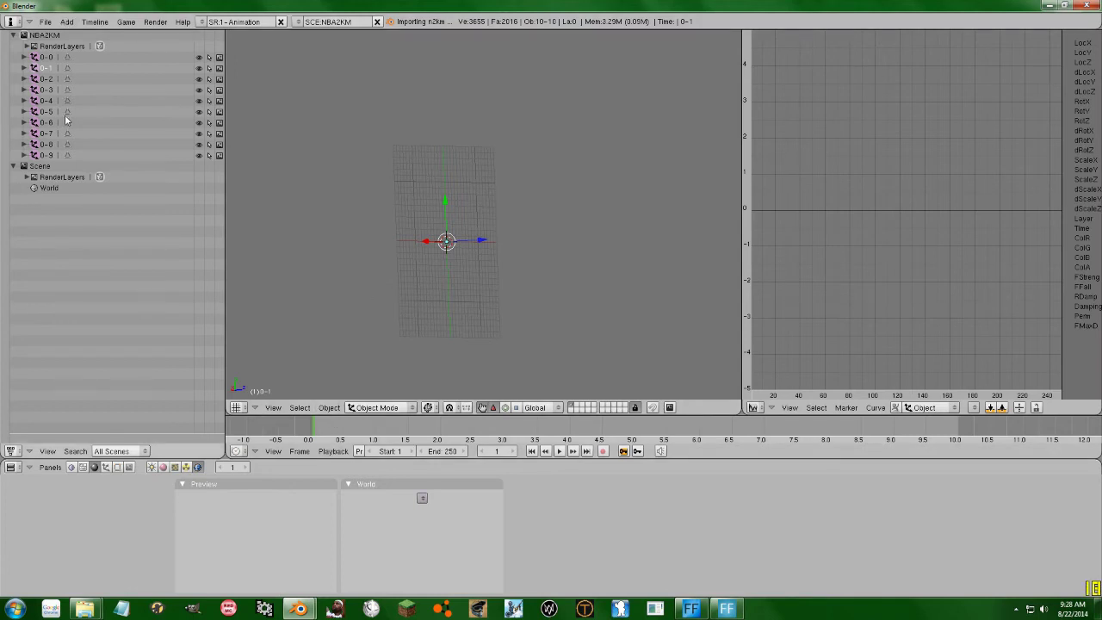
{"action": "left_click", "coordinate": [322, 409]}
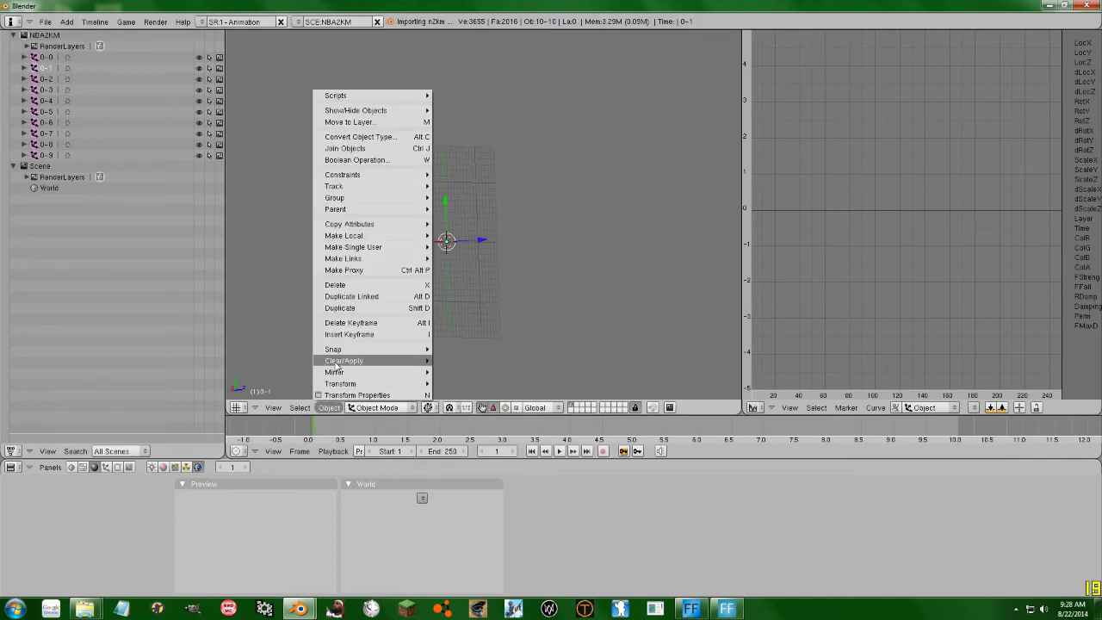
{"action": "mouse_move", "coordinate": [336, 364]}
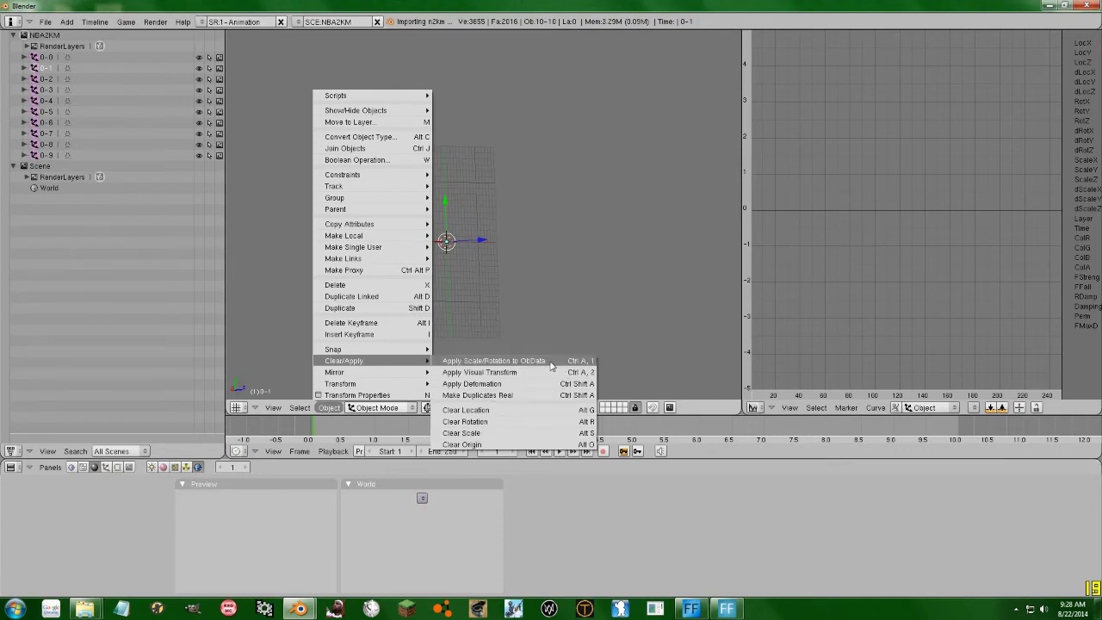
{"action": "left_click", "coordinate": [551, 365]}
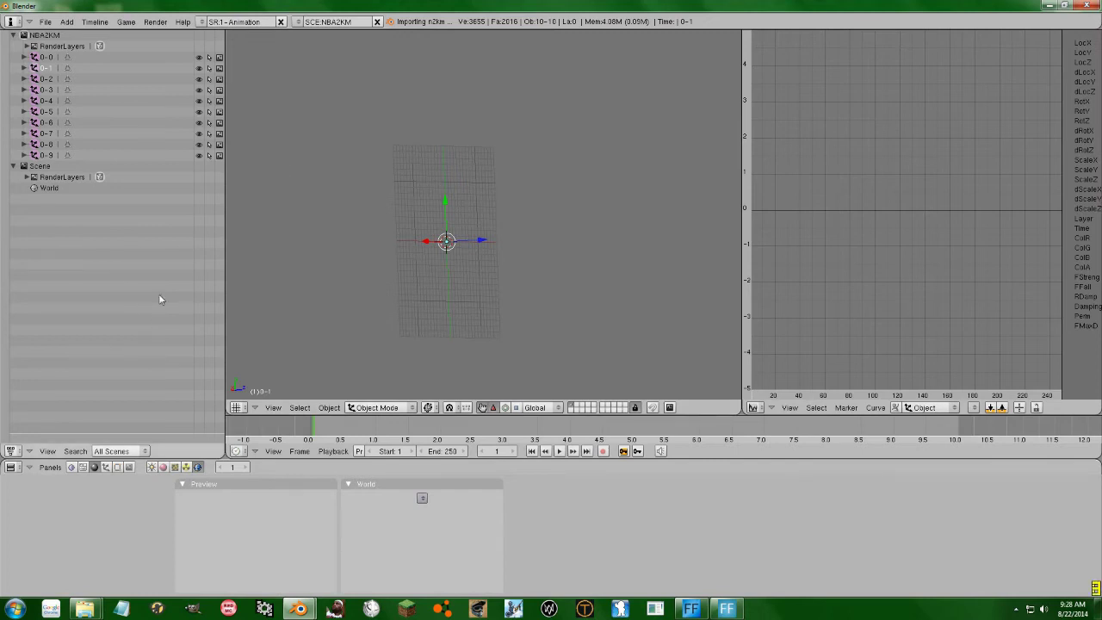
Step: Export the rotated hoop in N2K MDD format as video1.n2km into Blender's Temp folder
{"action": "left_click", "coordinate": [45, 21]}
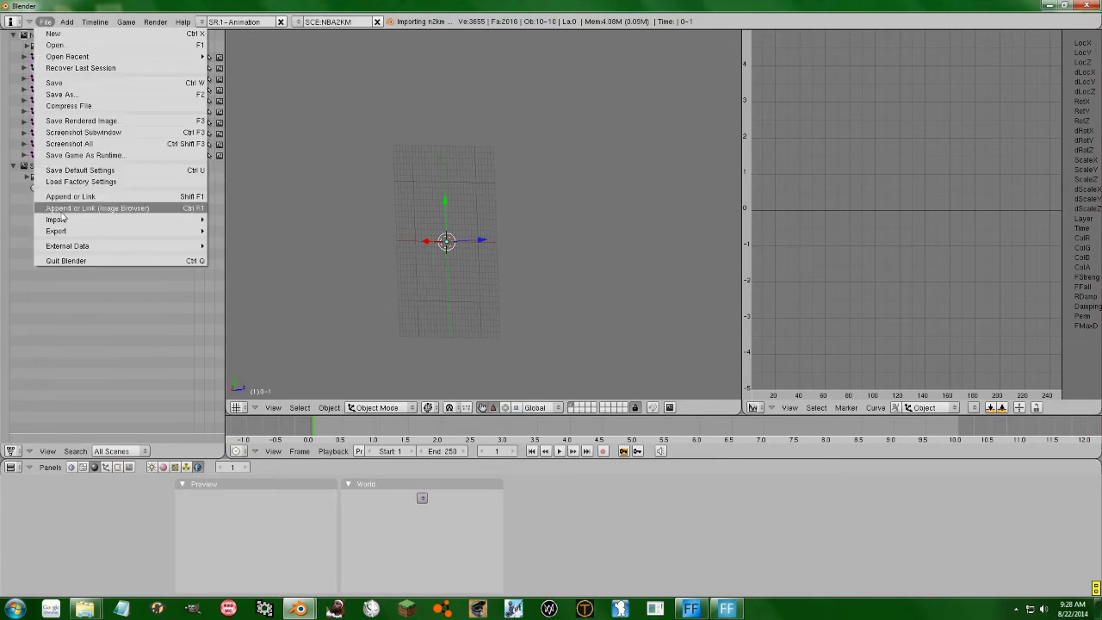
{"action": "mouse_move", "coordinate": [62, 221]}
{"action": "left_click", "coordinate": [247, 361]}
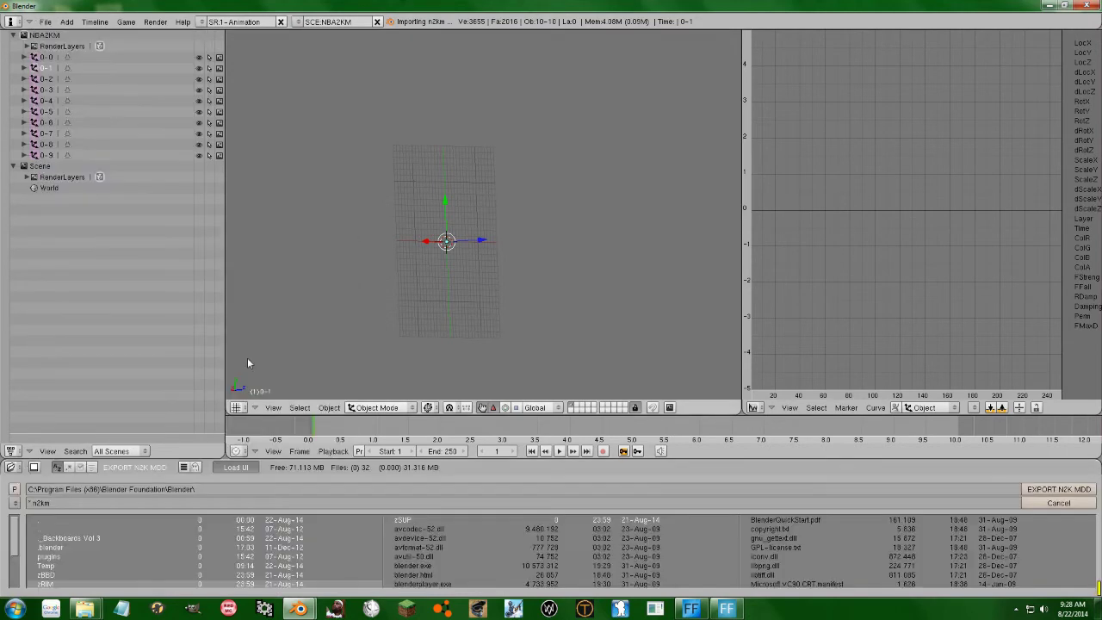
{"action": "left_click", "coordinate": [59, 565]}
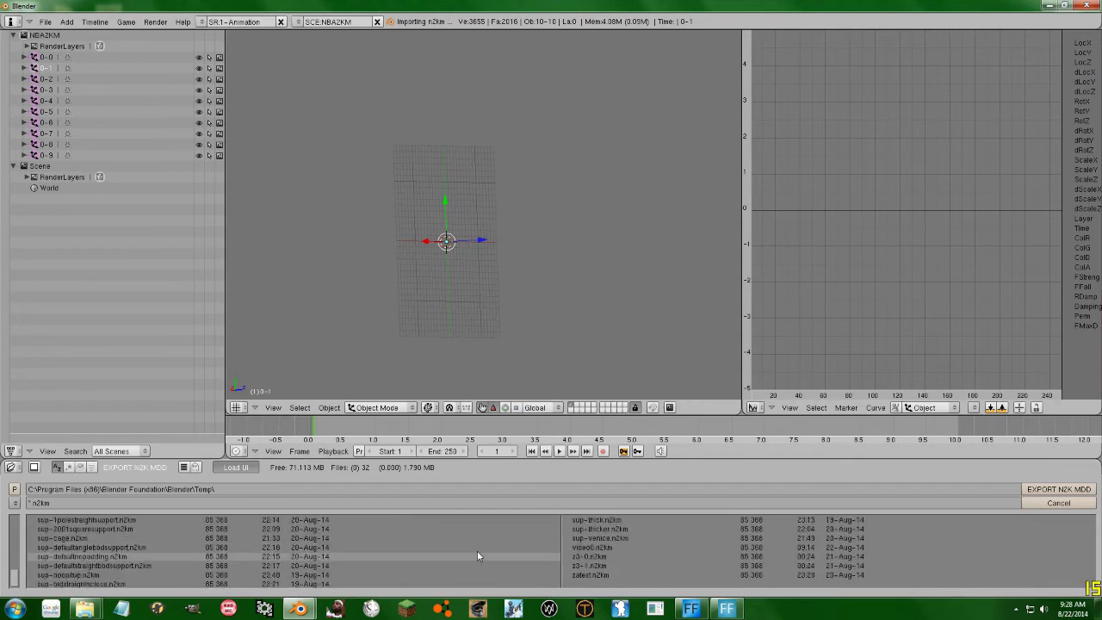
{"action": "left_click", "coordinate": [592, 548]}
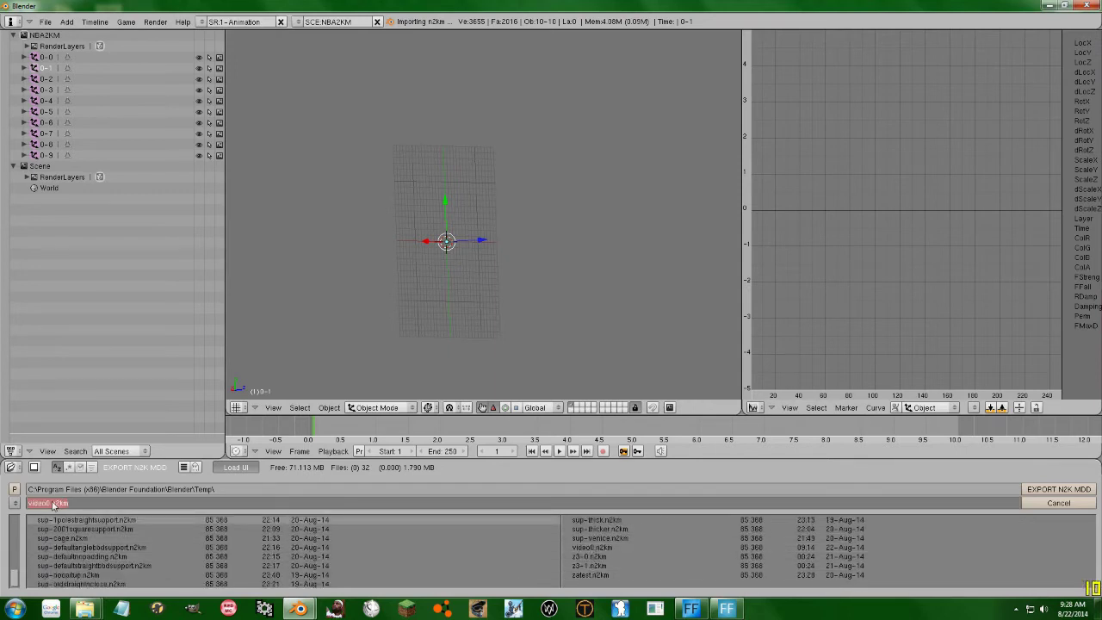
{"action": "left_click", "coordinate": [53, 503]}
{"action": "key", "text": "BackSpace"}
{"action": "type", "text": "1"}
{"action": "left_click", "coordinate": [1064, 489]}
{"action": "left_click", "coordinate": [1064, 489]}
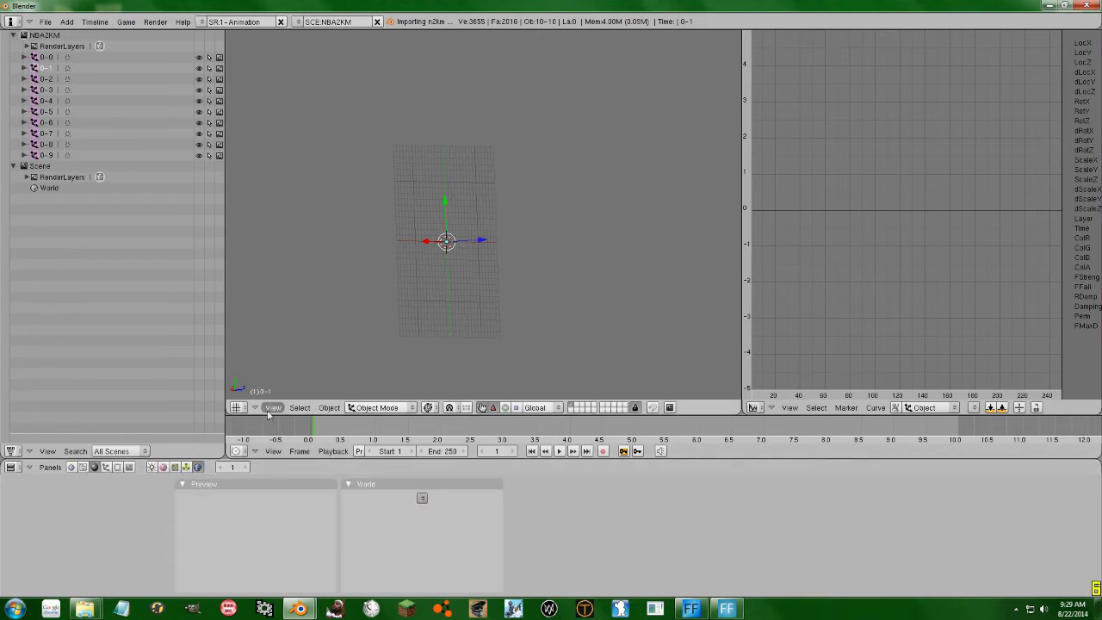
Step: Close Blender and open its Temp folder in Windows Explorer through the __Temp shortcut in the Tools folder
{"action": "left_click", "coordinate": [1087, 5]}
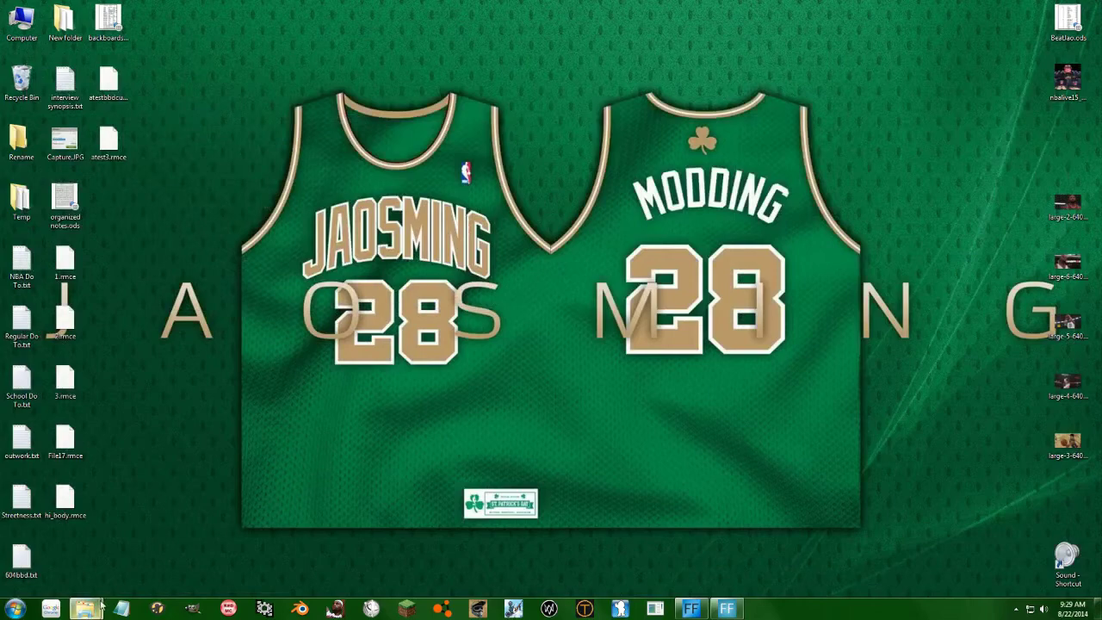
{"action": "right_click", "coordinate": [99, 605]}
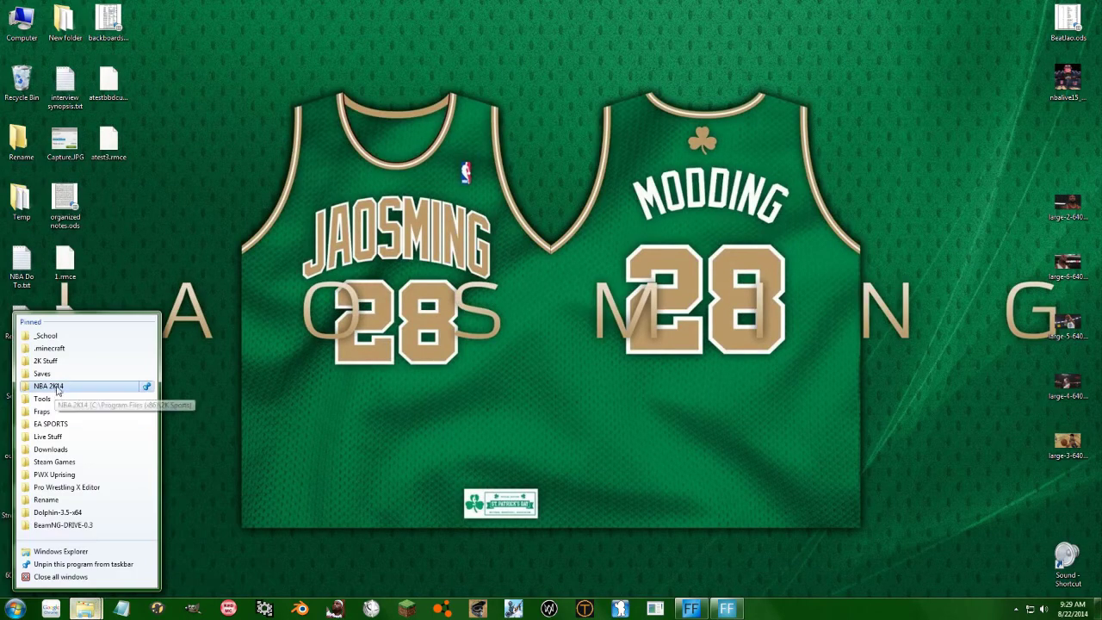
{"action": "left_click", "coordinate": [50, 408]}
{"action": "double_click", "coordinate": [383, 345]}
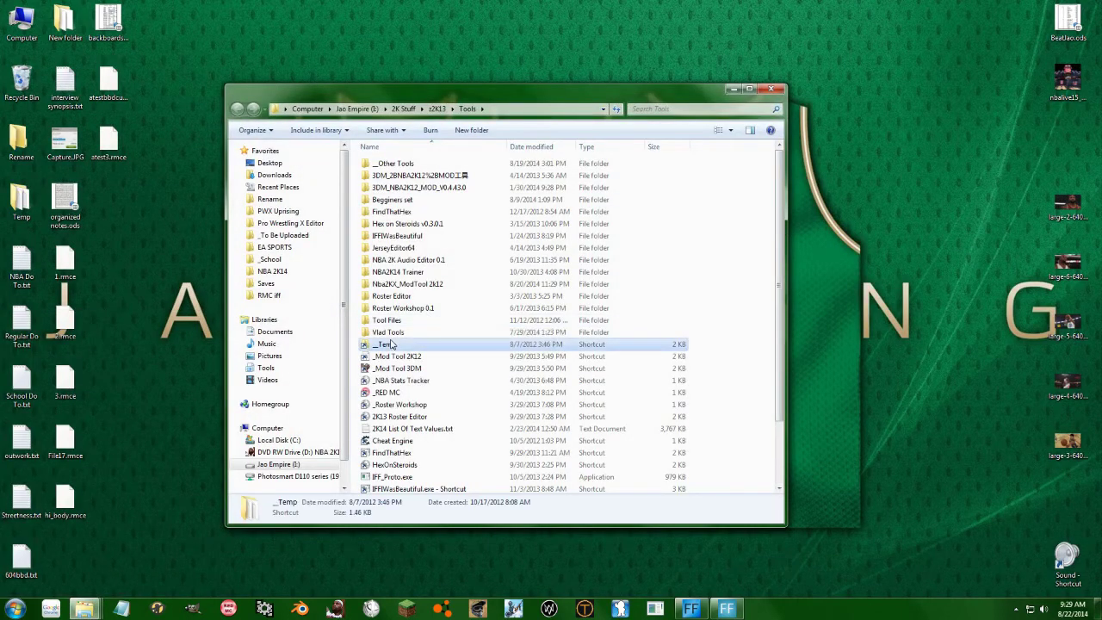
{"action": "scroll", "coordinate": [398, 383], "scroll_direction": "down", "scroll_amount": 10}
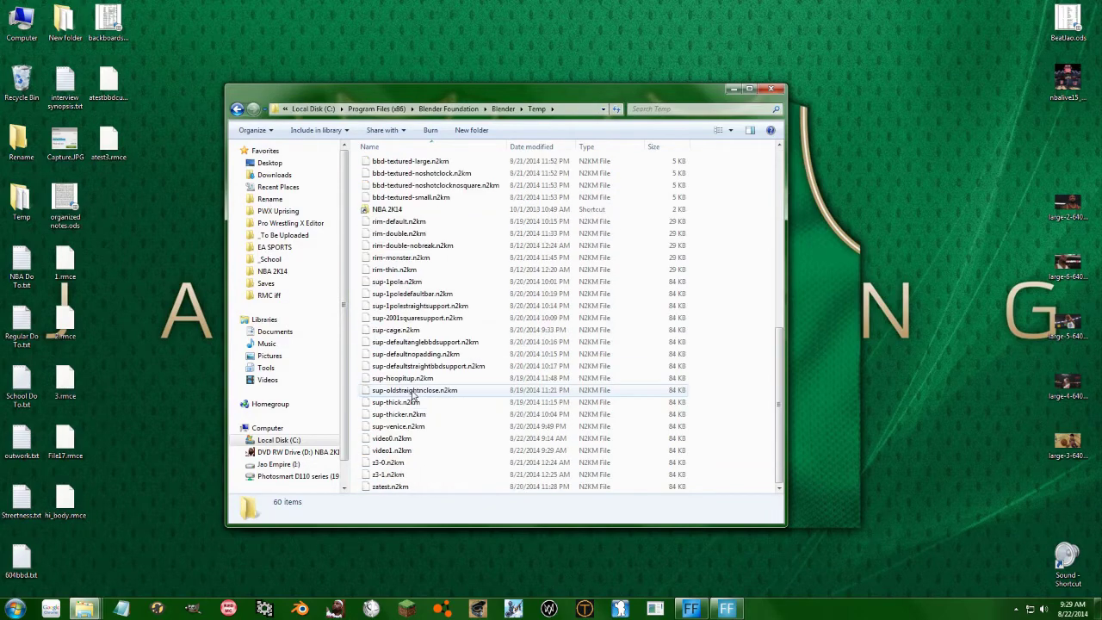
Step: Open the exported video1.n2km file in Hex Workshop
{"action": "left_click", "coordinate": [396, 452]}
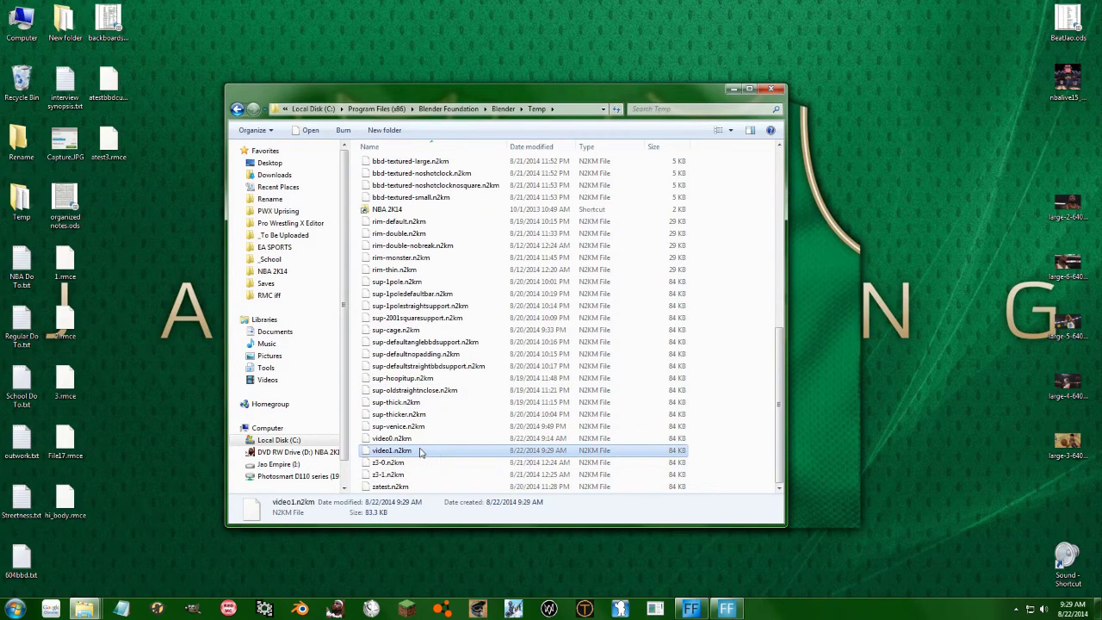
{"action": "right_click", "coordinate": [421, 451]}
{"action": "left_click", "coordinate": [472, 260]}
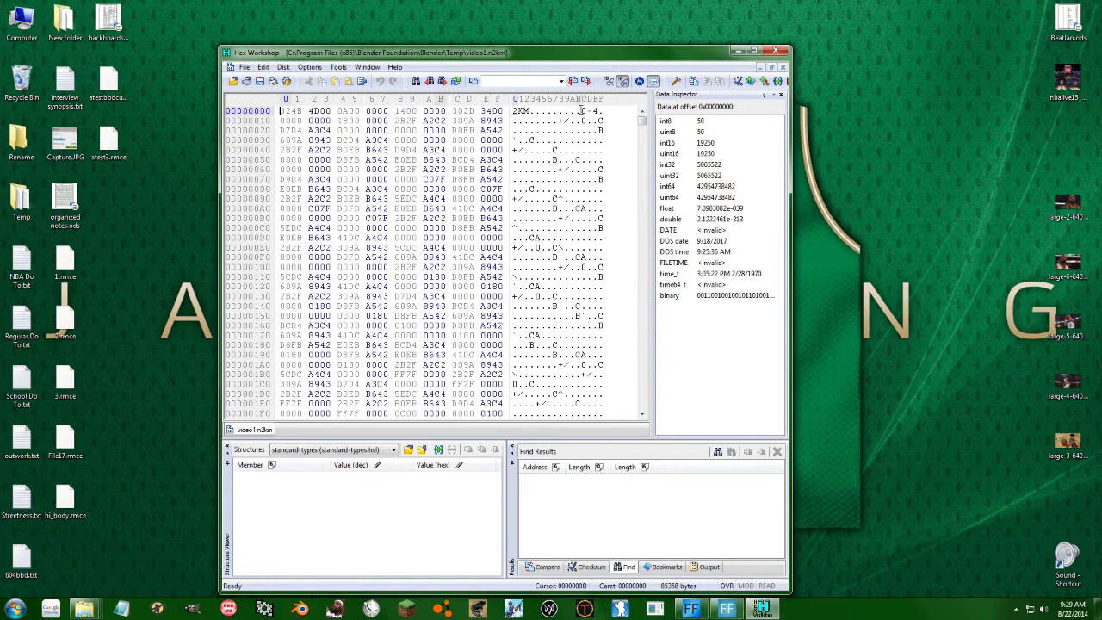
Step: Replace every ASCII text string "0-" with "1-" throughout the video1.n2km data
{"action": "left_click_drag", "start_coordinate": [582, 110], "coordinate": [594, 114]}
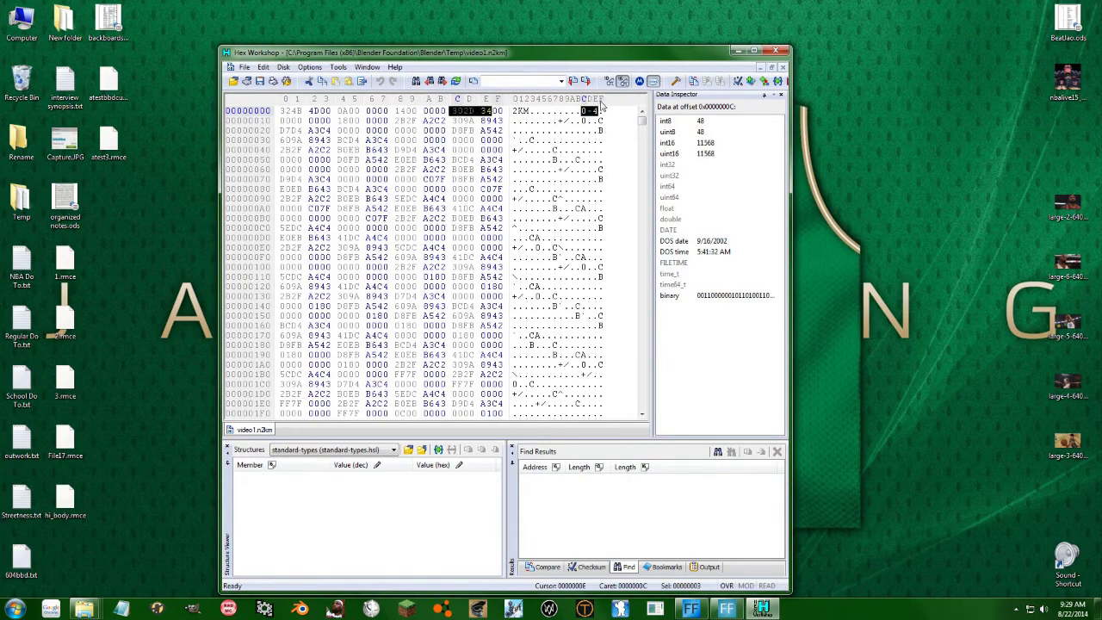
{"action": "key", "text": "Down"}
{"action": "key", "text": "Down"}
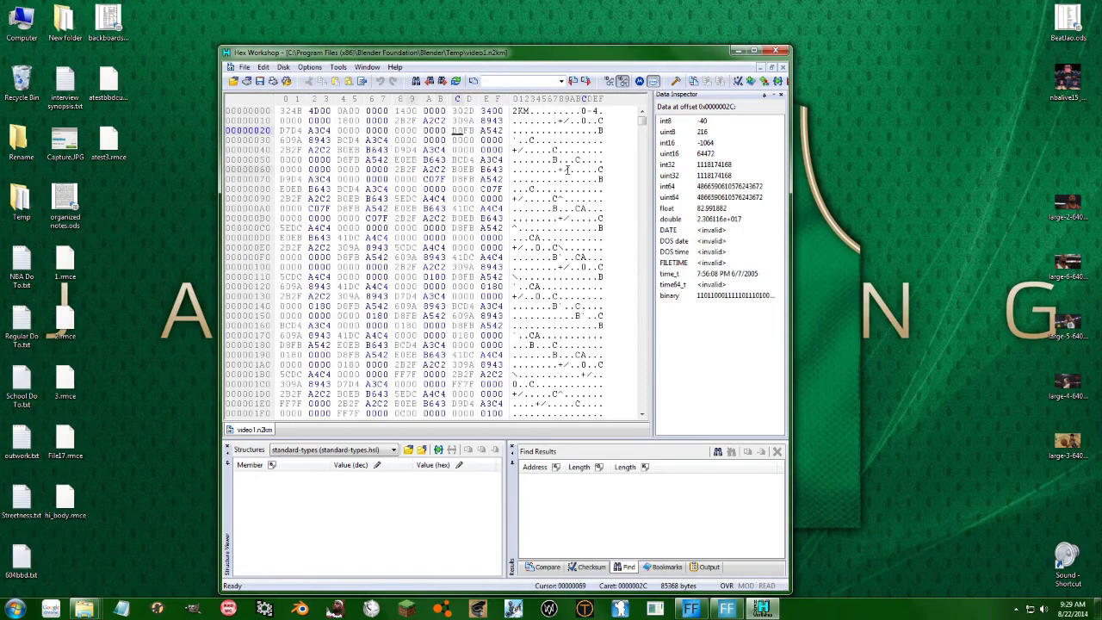
{"action": "key", "text": "ctrl+h"}
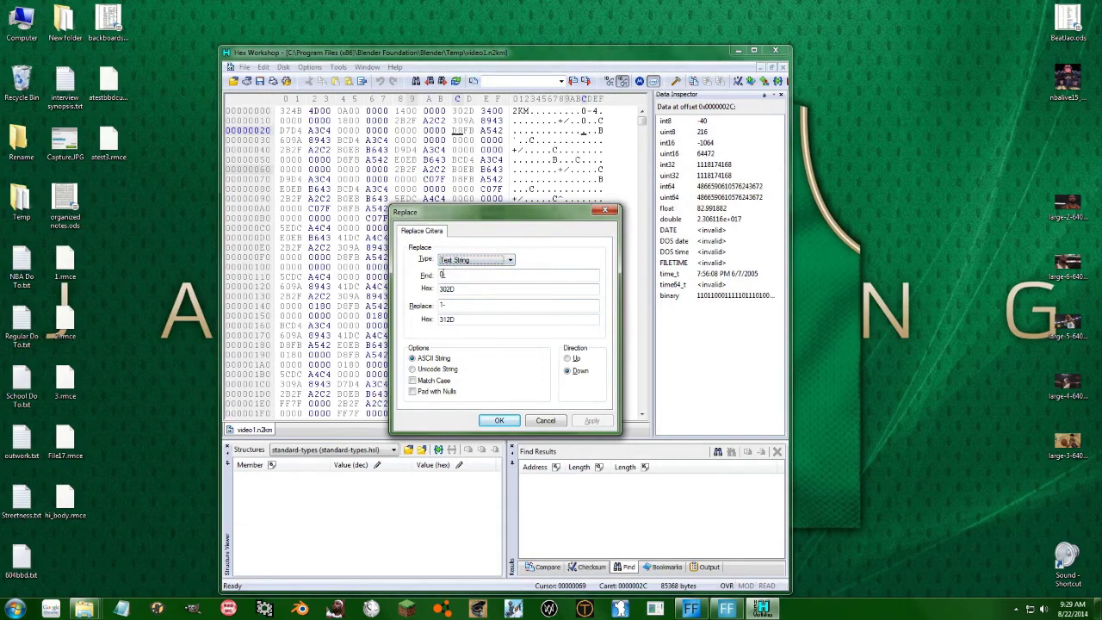
{"action": "left_click", "coordinate": [489, 419]}
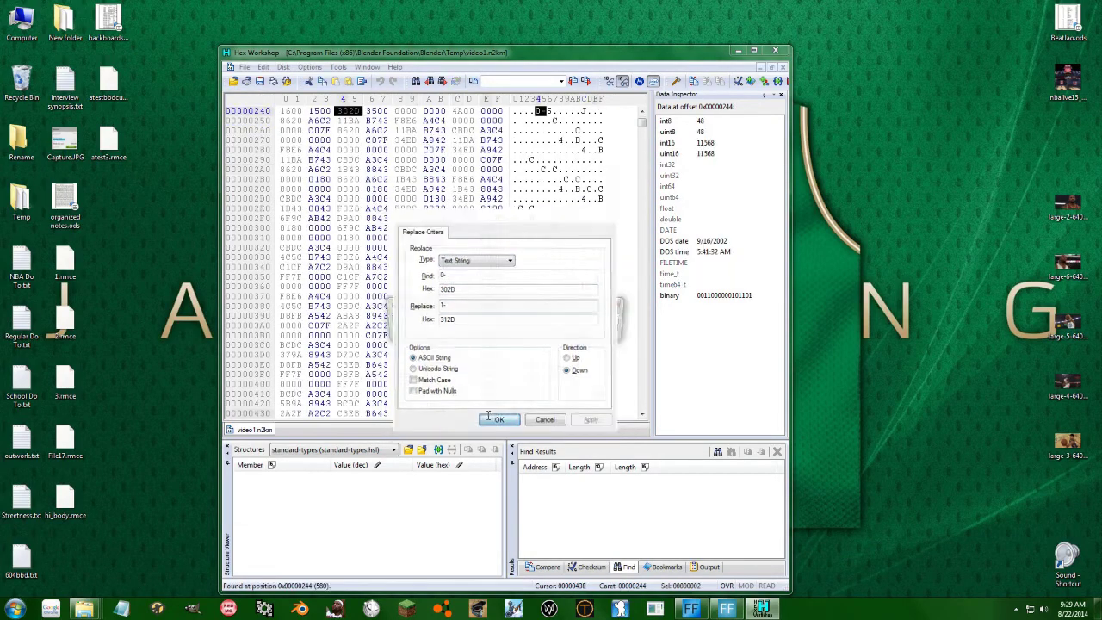
{"action": "left_click", "coordinate": [552, 329]}
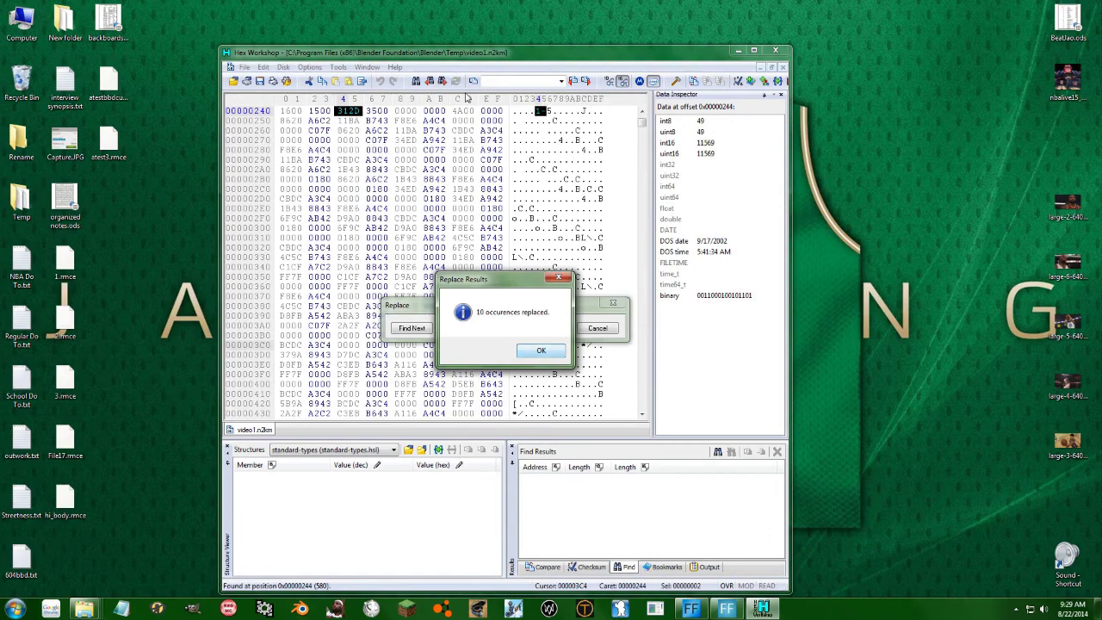
{"action": "left_click", "coordinate": [539, 352]}
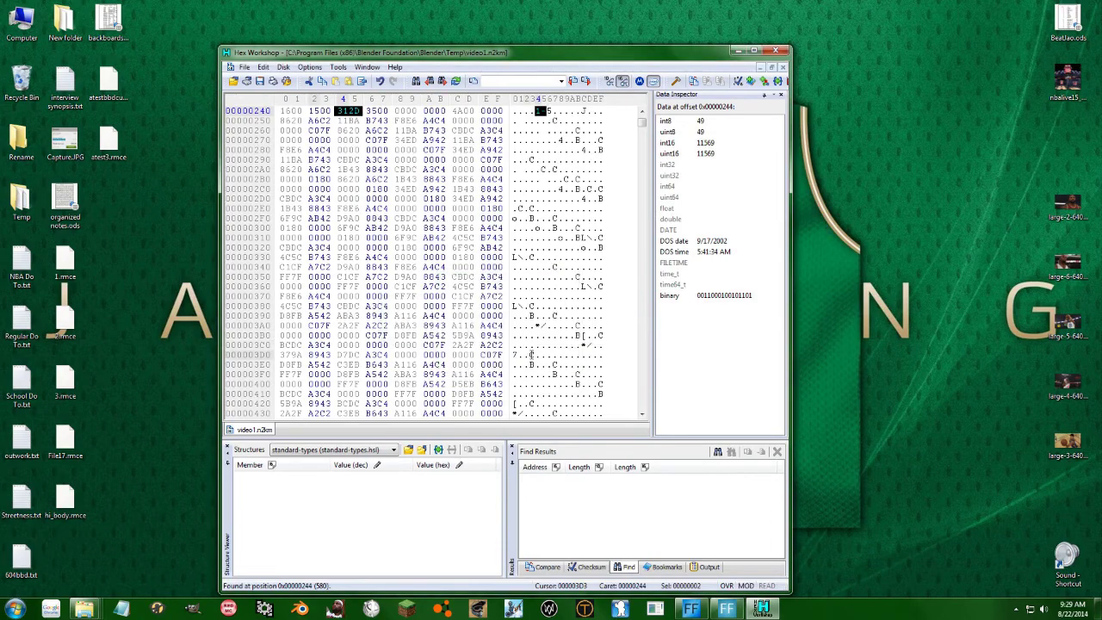
Step: Save the edited video1.n2km file and close Hex Workshop
{"action": "mouse_move", "coordinate": [538, 112]}
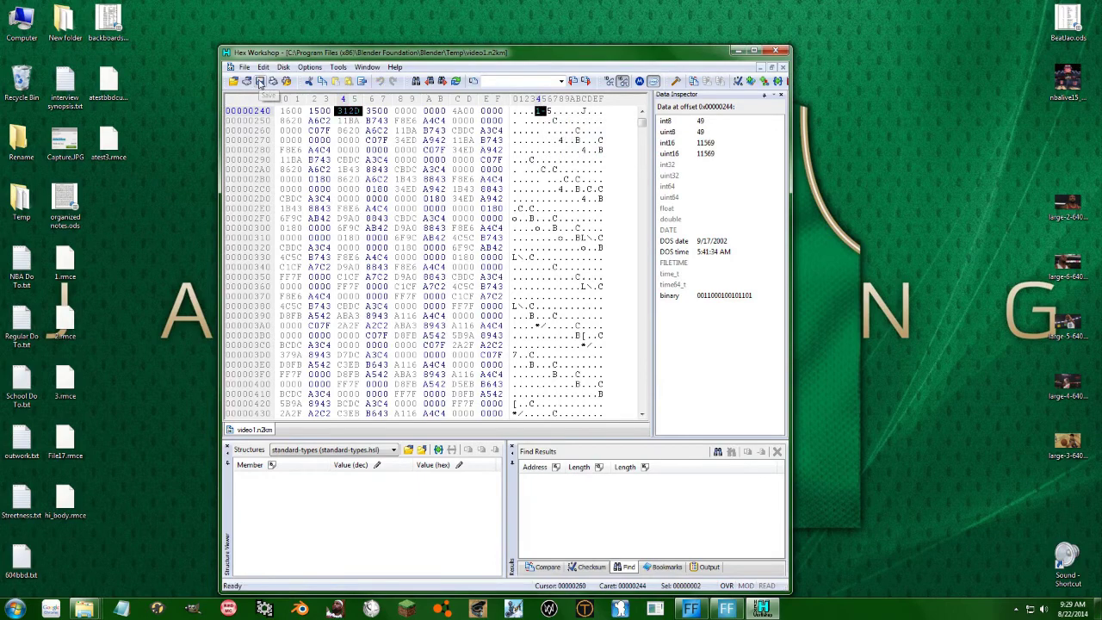
{"action": "left_click", "coordinate": [260, 81]}
{"action": "left_click", "coordinate": [778, 51]}
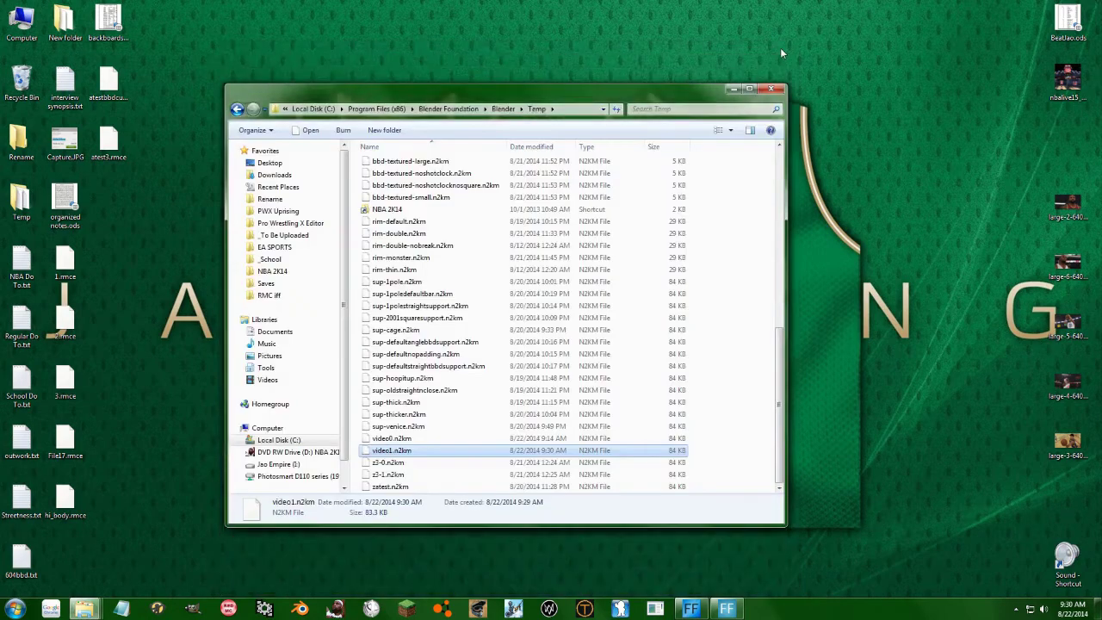
Step: Copy video0.n2km and video1.n2km from Blender's Temp folder into the Backboards folder under 2K Stuff
{"action": "left_click", "coordinate": [416, 440], "text": "ctrl"}
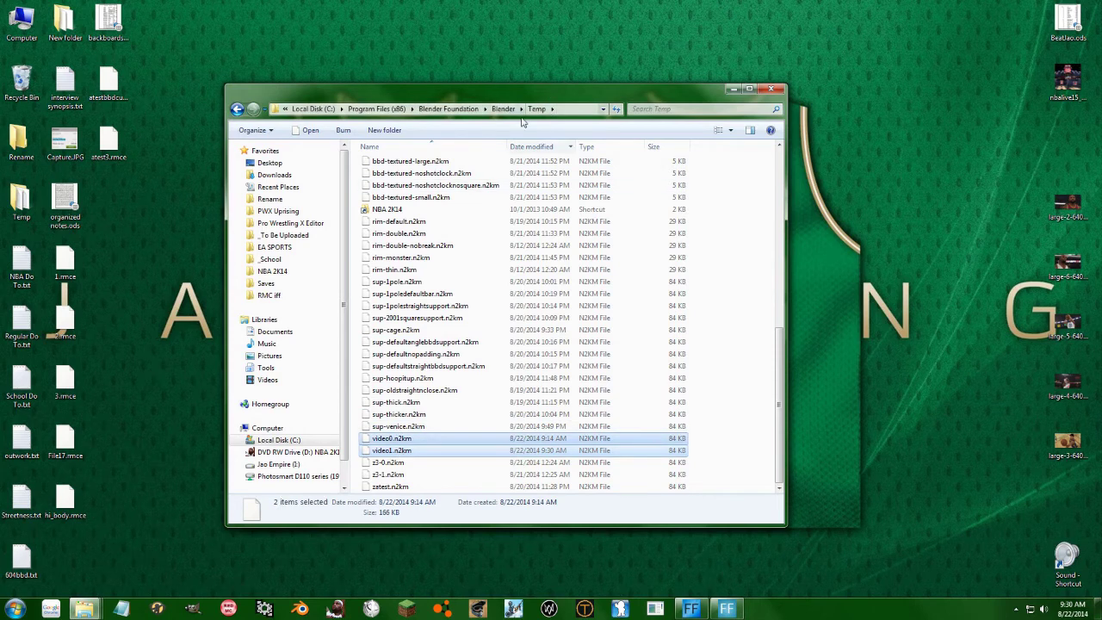
{"action": "mouse_move", "coordinate": [97, 610]}
{"action": "left_click", "coordinate": [85, 542]}
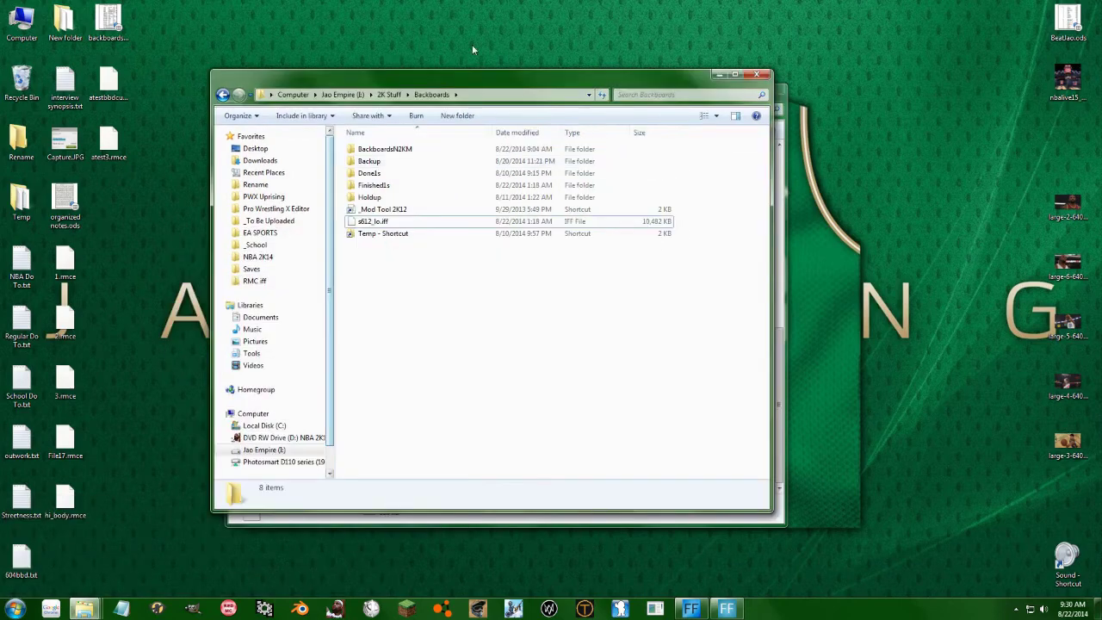
{"action": "key", "text": "ctrl+v"}
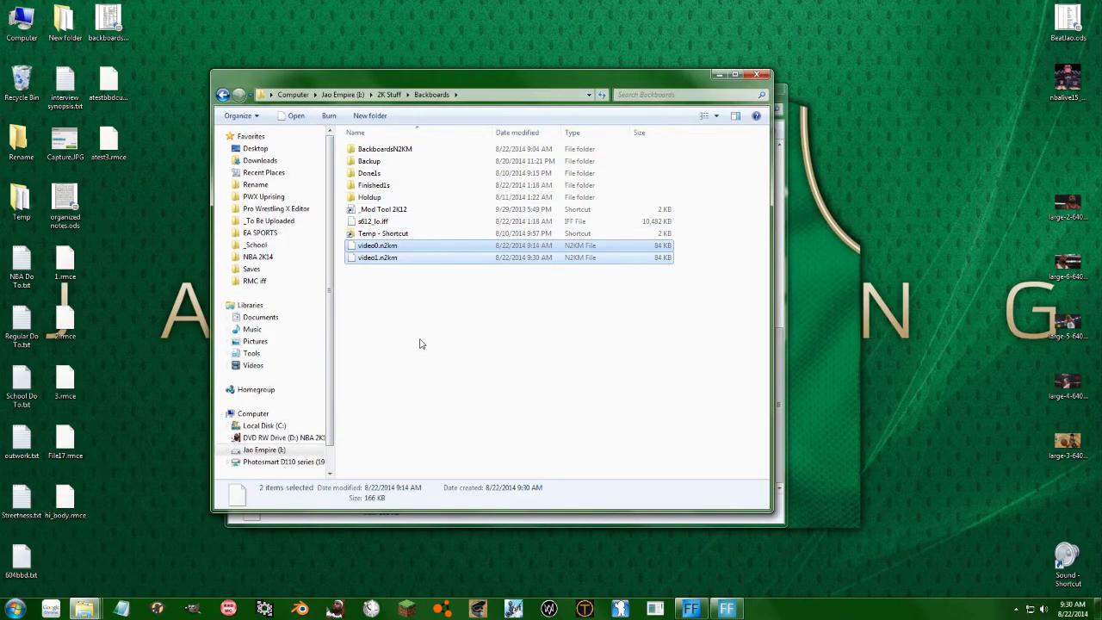
Step: Copy the Backboards folder path and launch the NBA2K Mod Tool from the _Mod Tool 2K12 shortcut
{"action": "left_click", "coordinate": [420, 342]}
{"action": "left_click", "coordinate": [395, 221]}
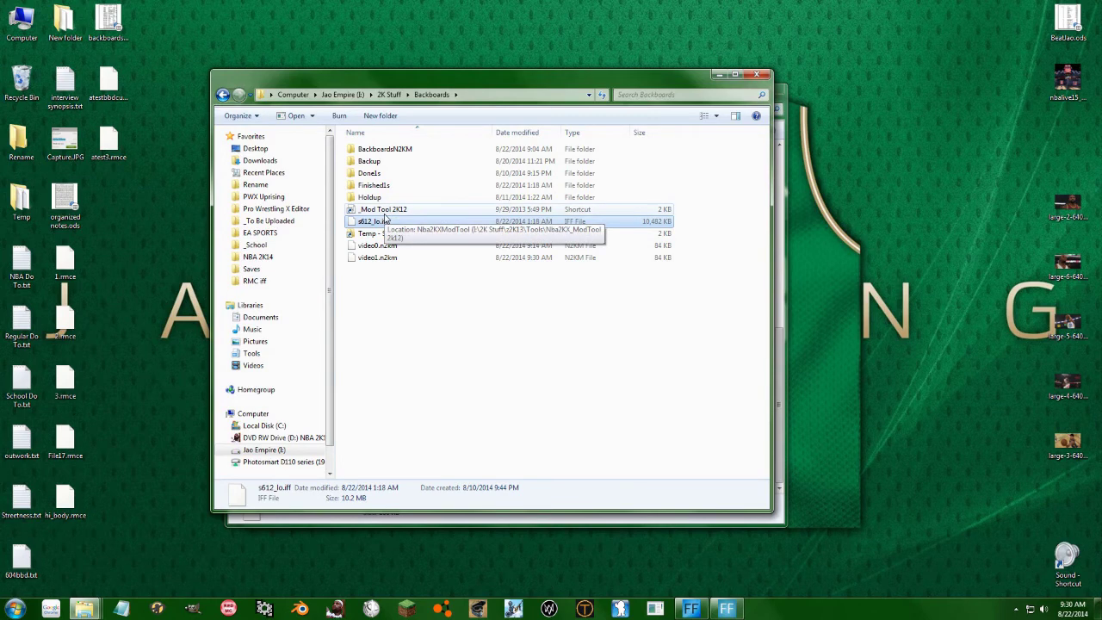
{"action": "left_click", "coordinate": [468, 95]}
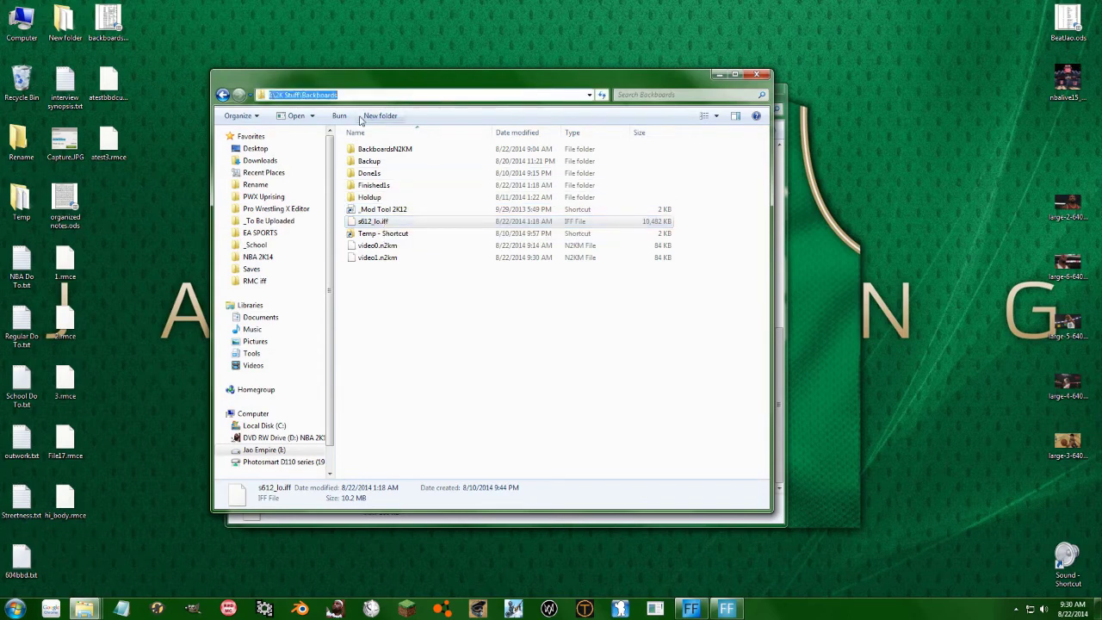
{"action": "left_click", "coordinate": [383, 236]}
{"action": "double_click", "coordinate": [379, 211]}
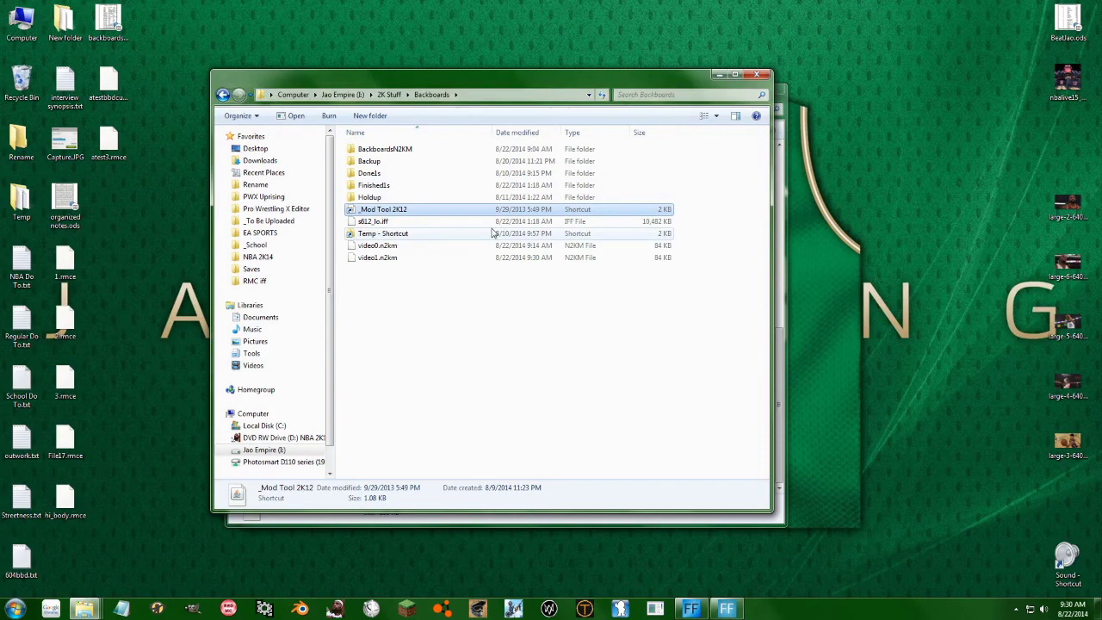
{"action": "left_click", "coordinate": [526, 329]}
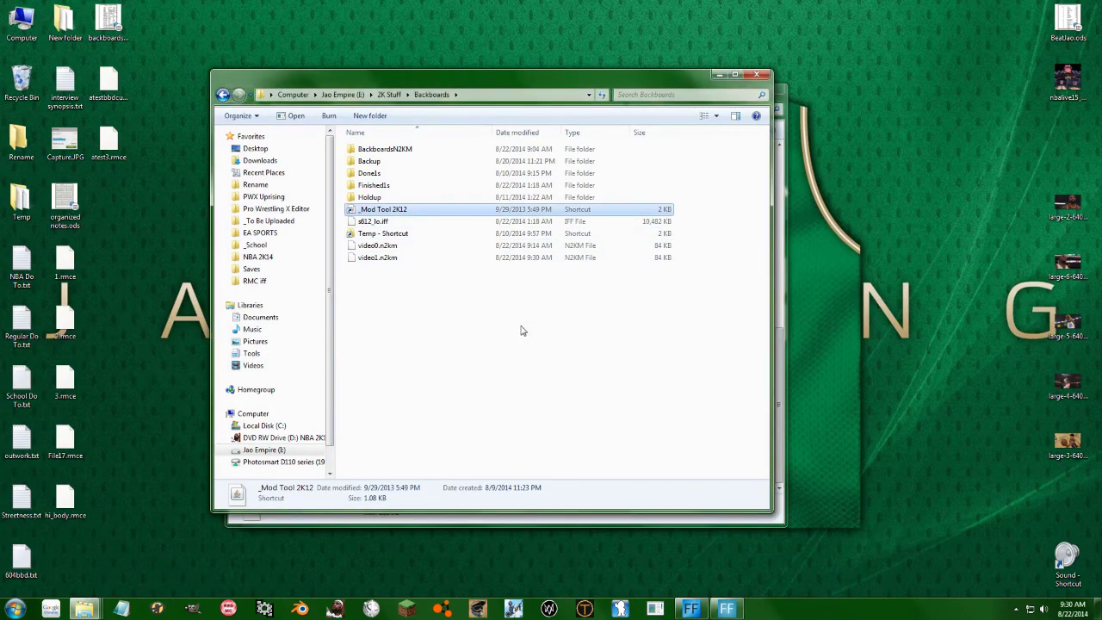
{"action": "left_click_drag", "start_coordinate": [638, 250], "coordinate": [592, 213]}
Step: Open s612_lo.iff from the I:\2K Stuff\Backboards folder in the Mod Tool
{"action": "left_click", "coordinate": [537, 241]}
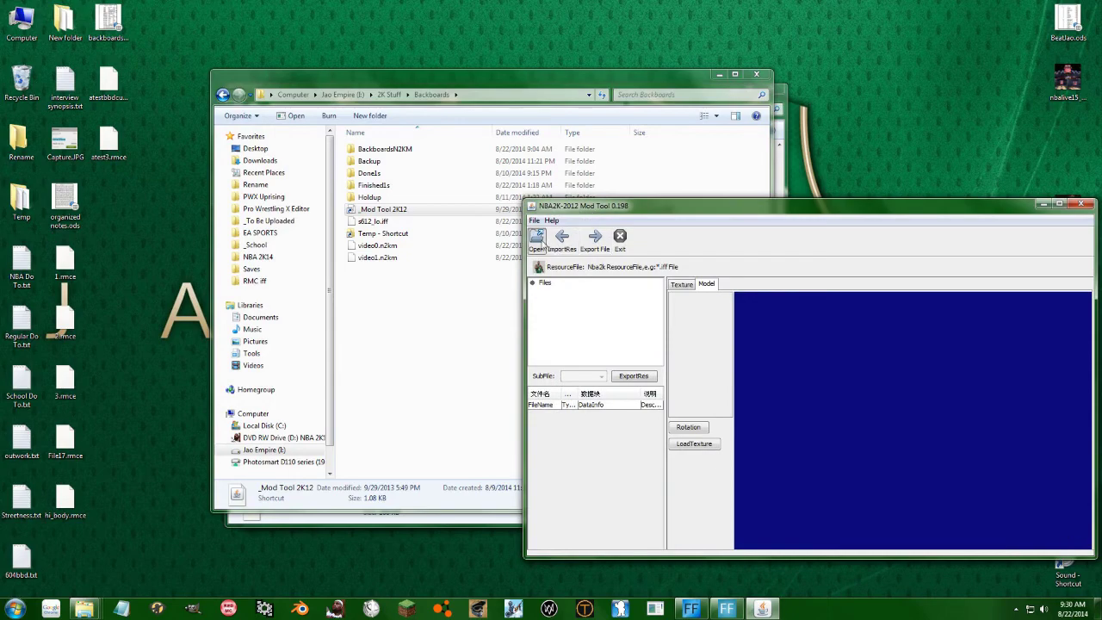
{"action": "left_click", "coordinate": [949, 472]}
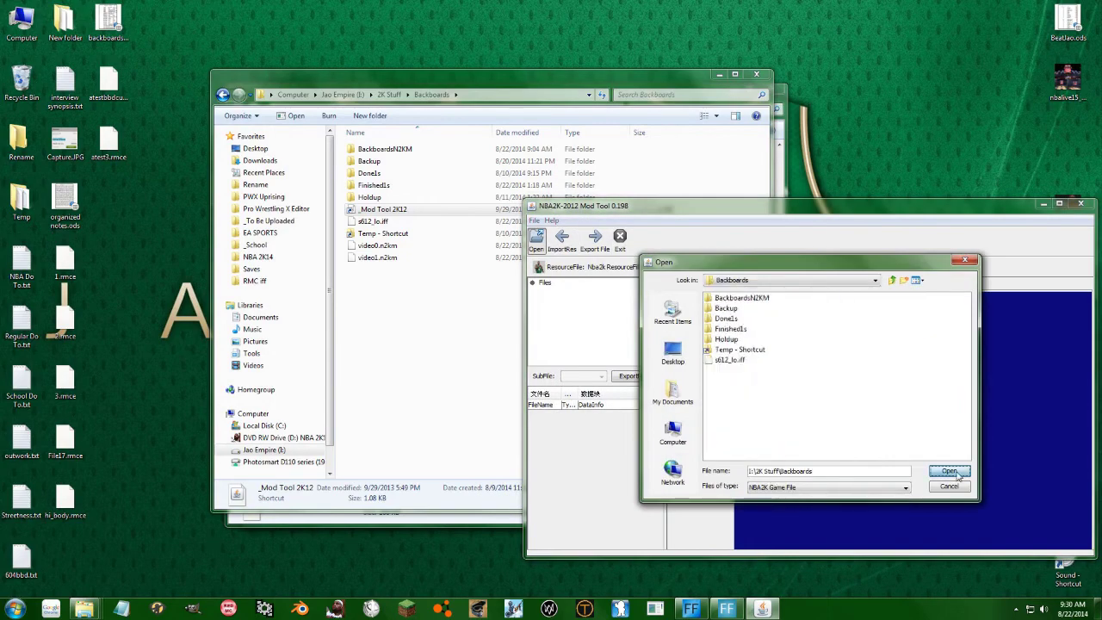
{"action": "left_click", "coordinate": [730, 360]}
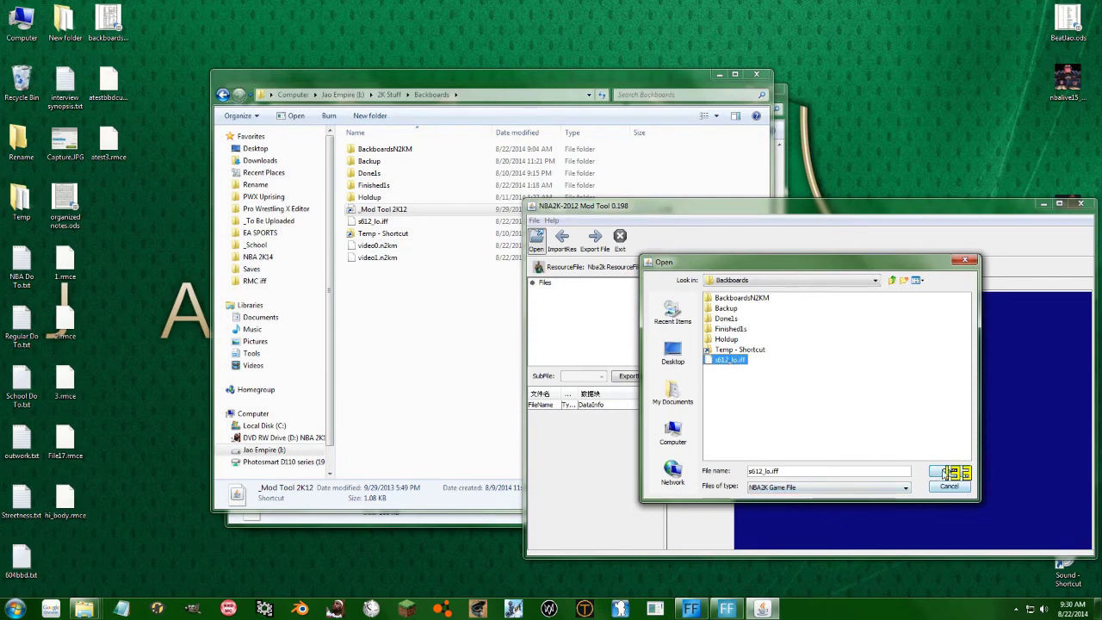
{"action": "left_click", "coordinate": [947, 472]}
{"action": "scroll", "coordinate": [602, 340], "scroll_direction": "down", "scroll_amount": 1}
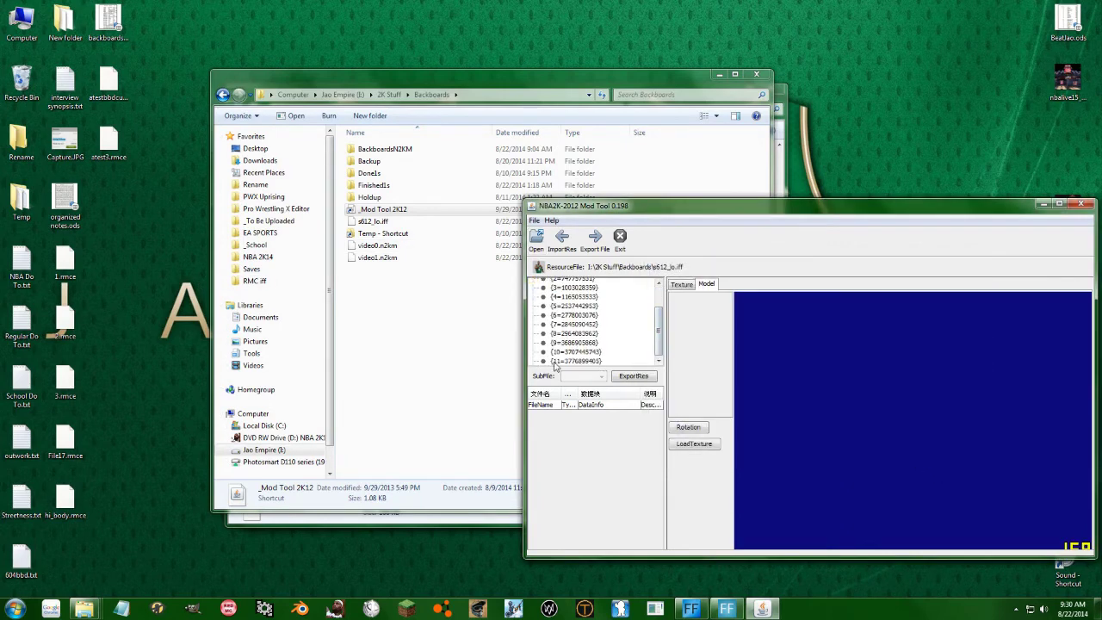
{"action": "left_click", "coordinate": [566, 352]}
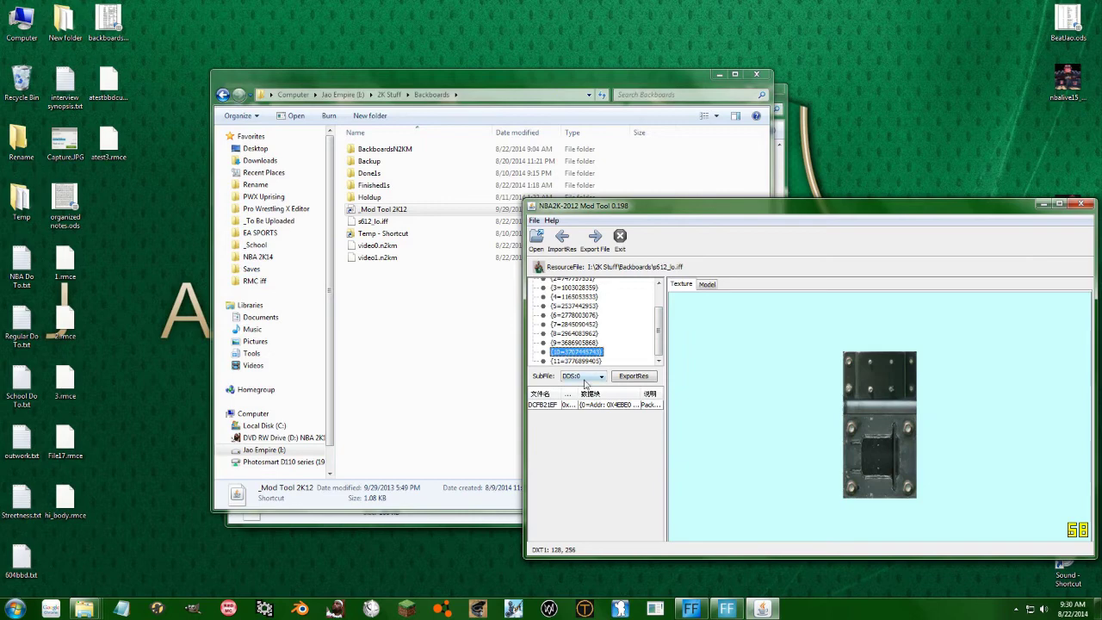
{"action": "left_click", "coordinate": [586, 380]}
{"action": "scroll", "coordinate": [576, 440], "scroll_direction": "down", "scroll_amount": 2}
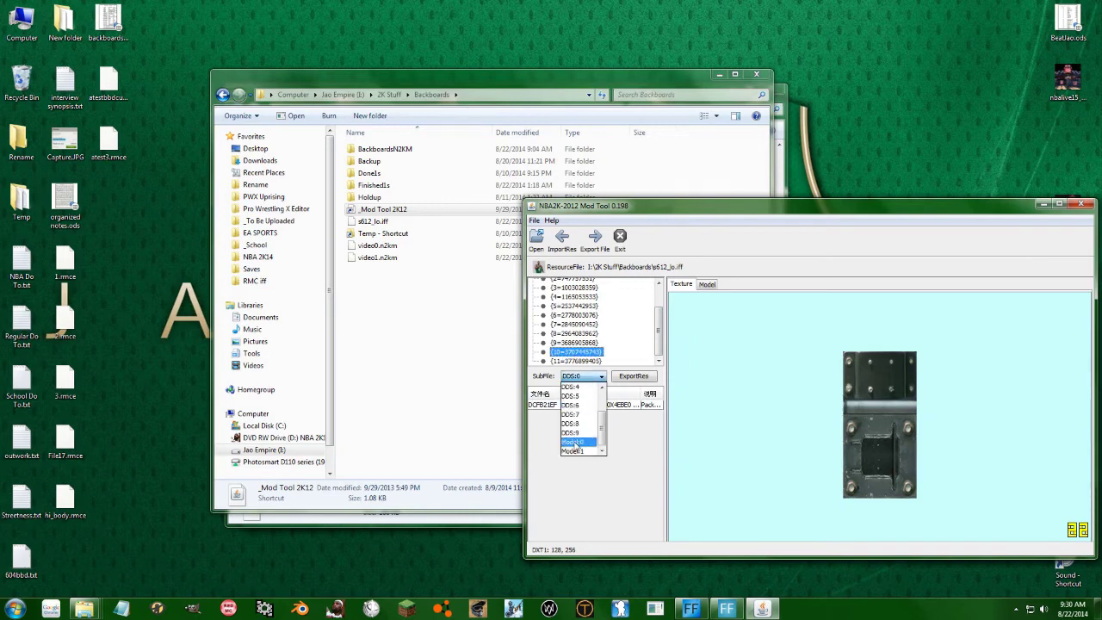
{"action": "left_click", "coordinate": [572, 443]}
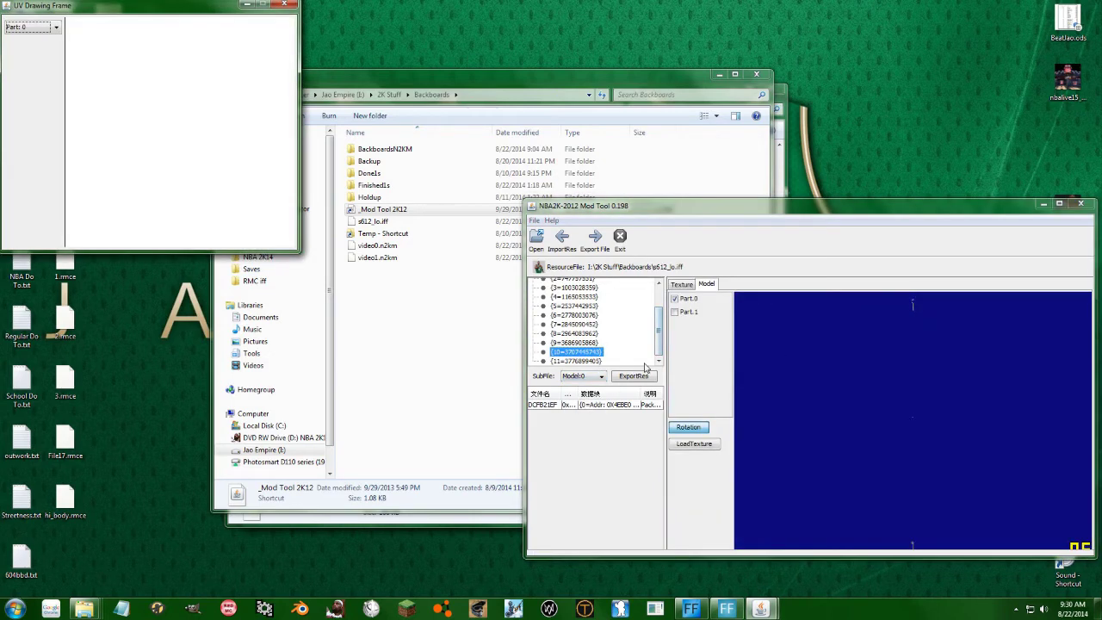
{"action": "left_click", "coordinate": [682, 312]}
{"action": "left_click", "coordinate": [682, 312]}
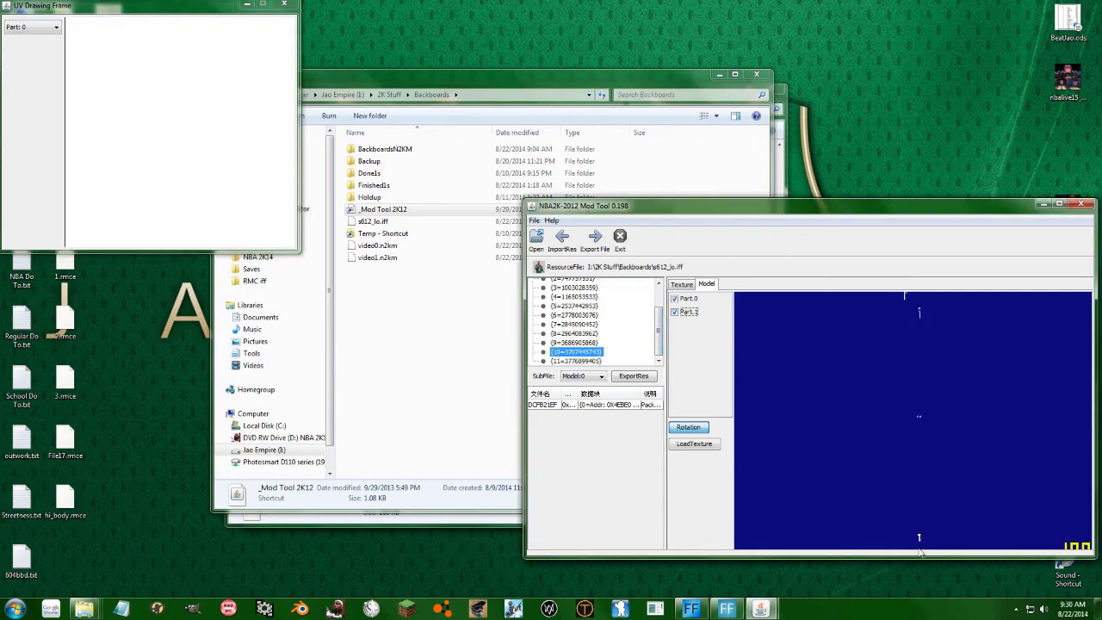
{"action": "left_click", "coordinate": [675, 312]}
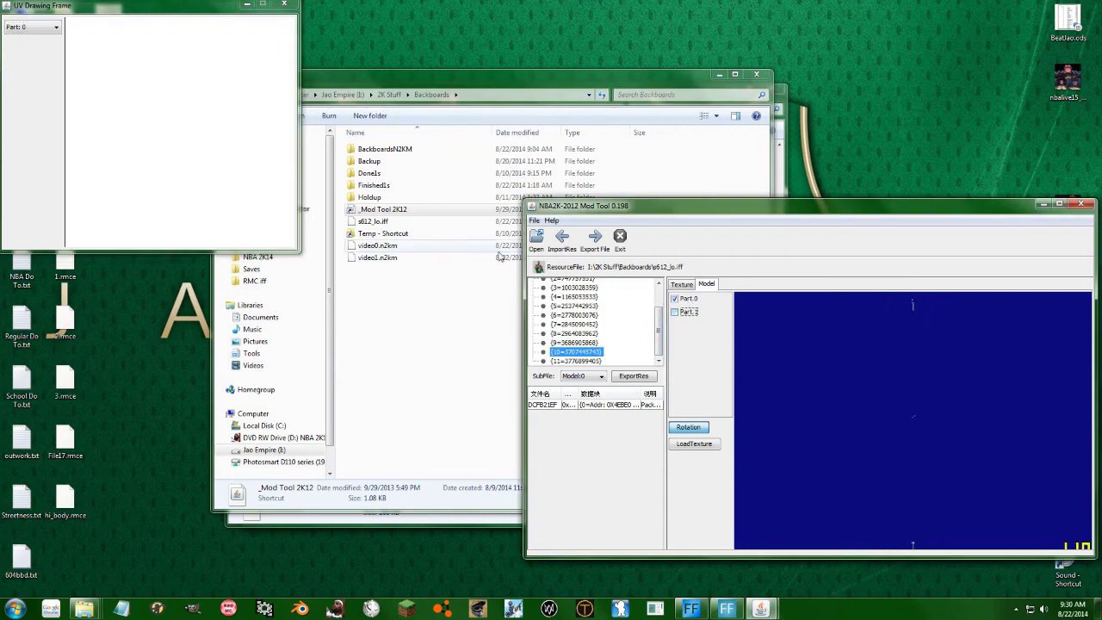
Step: Import video0.n2km into Model:0 using the YXZ Only import mode
{"action": "left_click", "coordinate": [561, 243]}
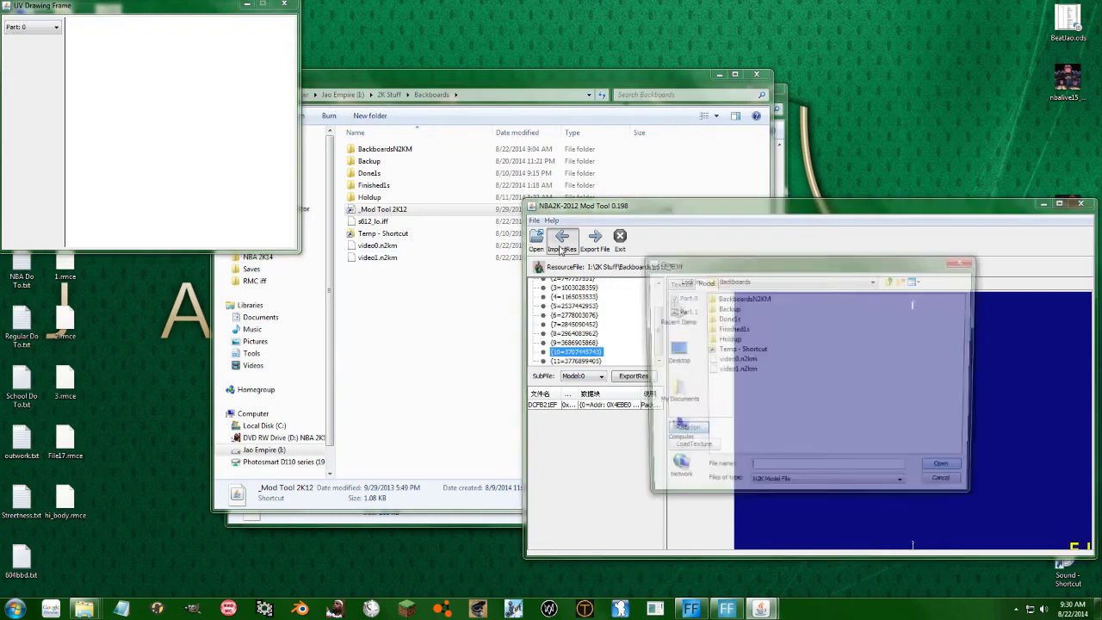
{"action": "left_click", "coordinate": [735, 360]}
{"action": "double_click", "coordinate": [735, 361]}
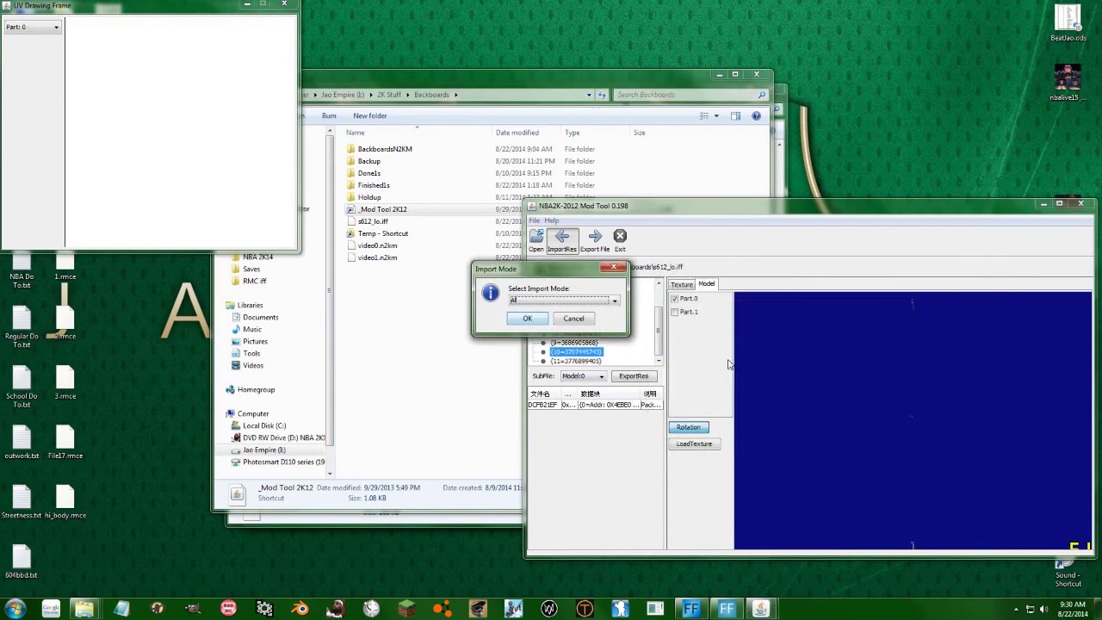
{"action": "scroll", "coordinate": [554, 302], "scroll_direction": "down", "scroll_amount": 1}
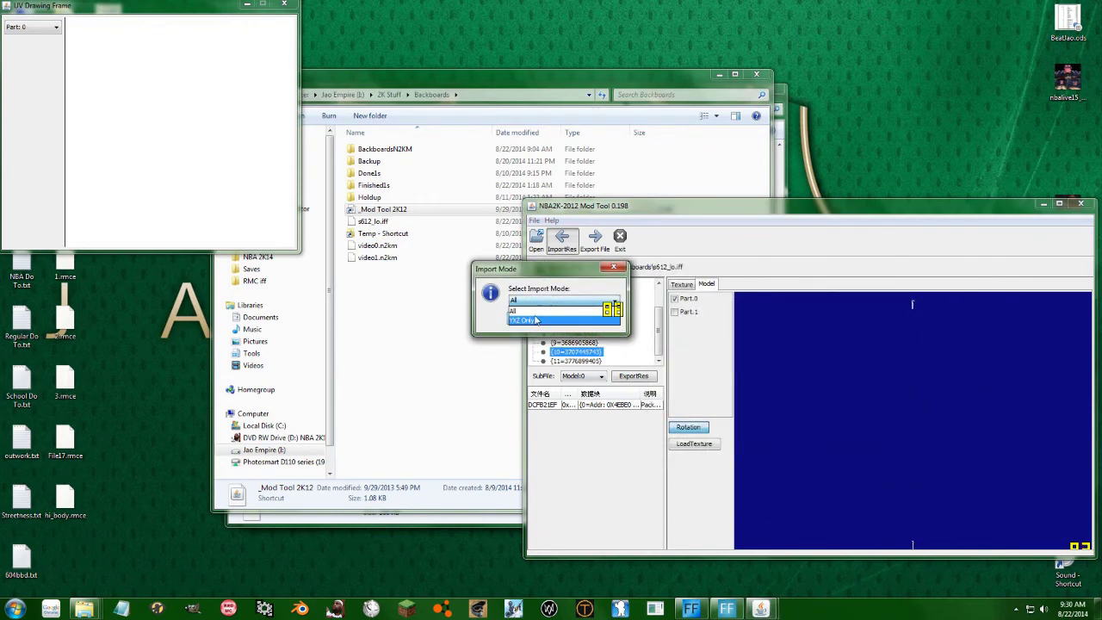
{"action": "left_click", "coordinate": [527, 319]}
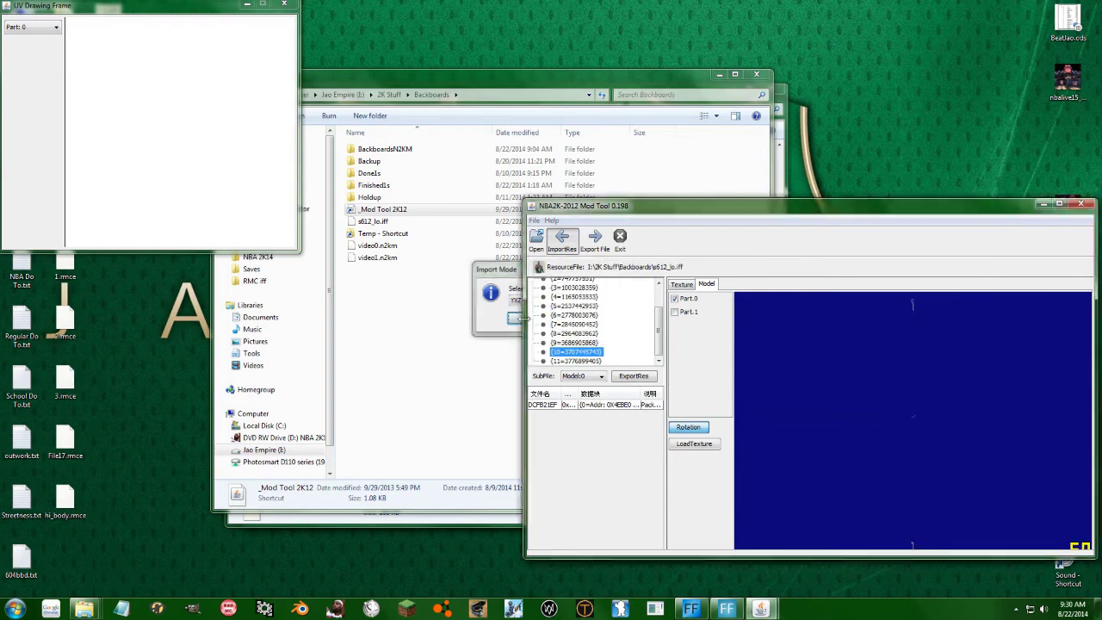
{"action": "left_click", "coordinate": [809, 401]}
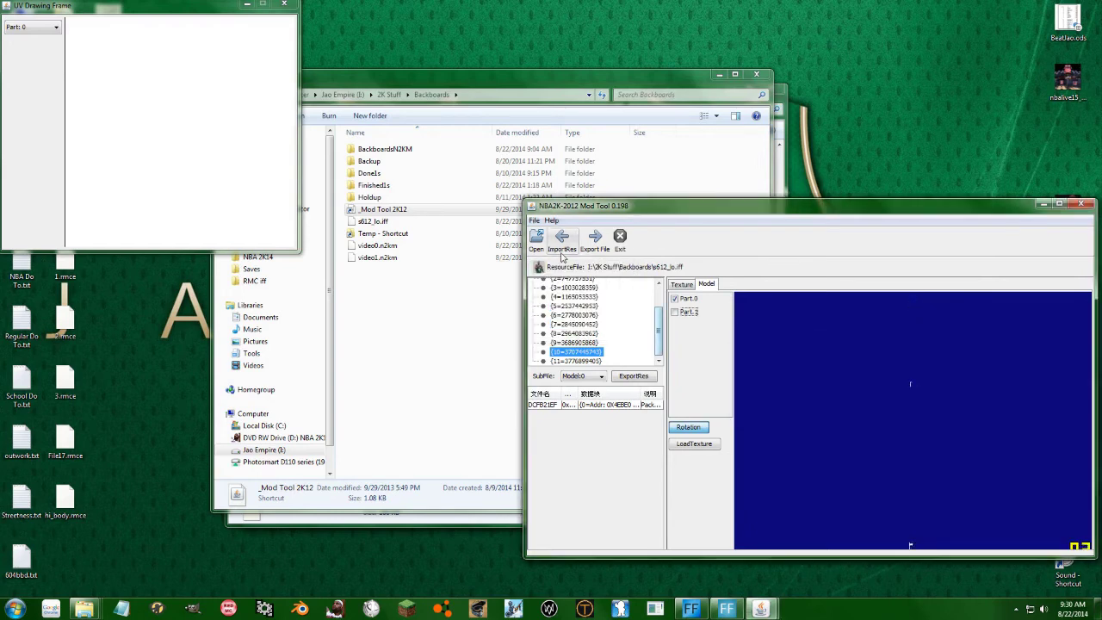
Step: Import video1.n2km into Model:0 using the YXZ Only import mode
{"action": "left_click", "coordinate": [562, 239]}
{"action": "left_click", "coordinate": [728, 371]}
{"action": "double_click", "coordinate": [727, 371]}
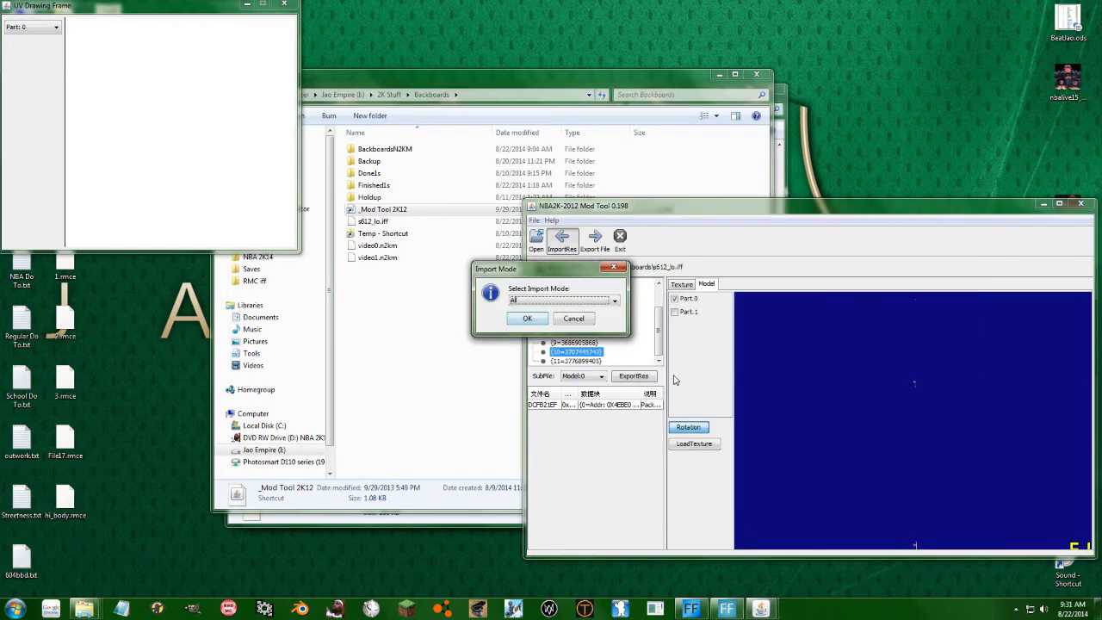
{"action": "left_click", "coordinate": [515, 319]}
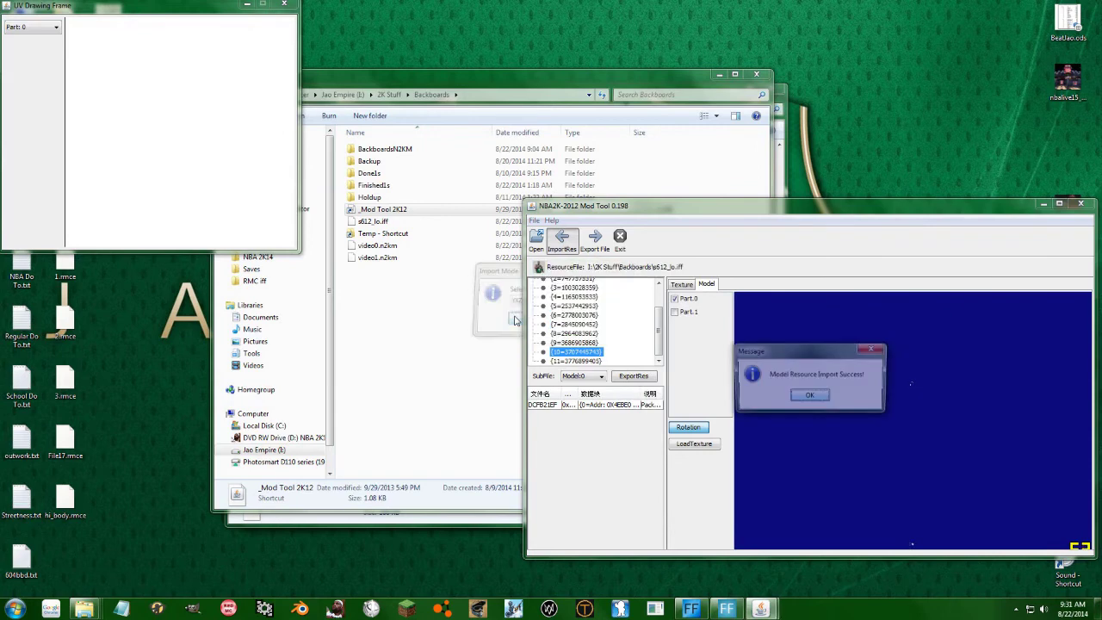
{"action": "left_click", "coordinate": [810, 397]}
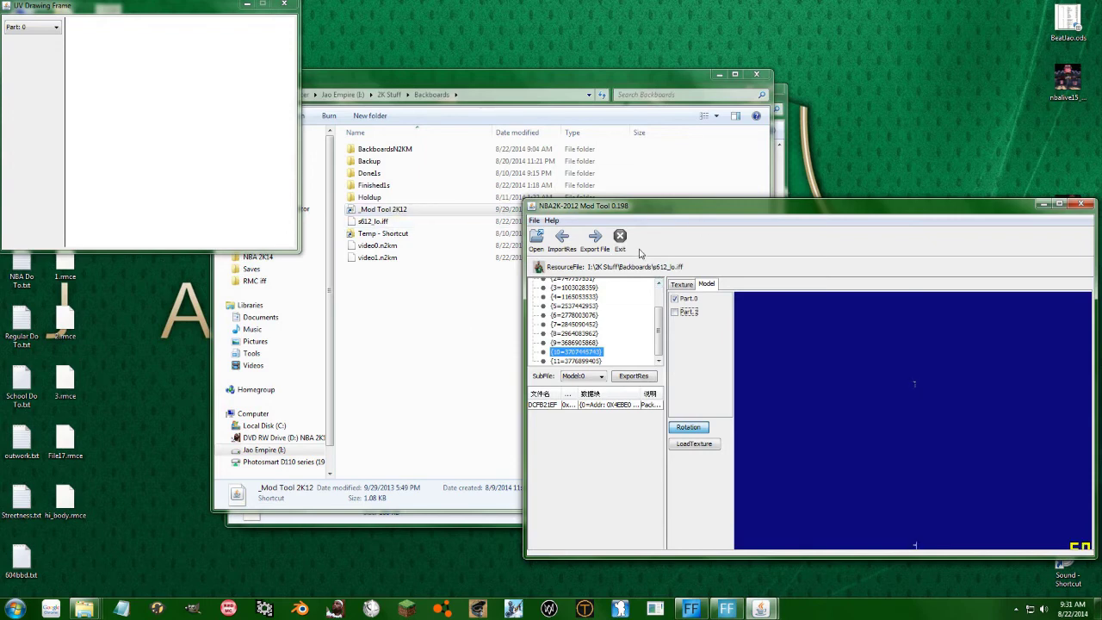
{"action": "left_click", "coordinate": [583, 376]}
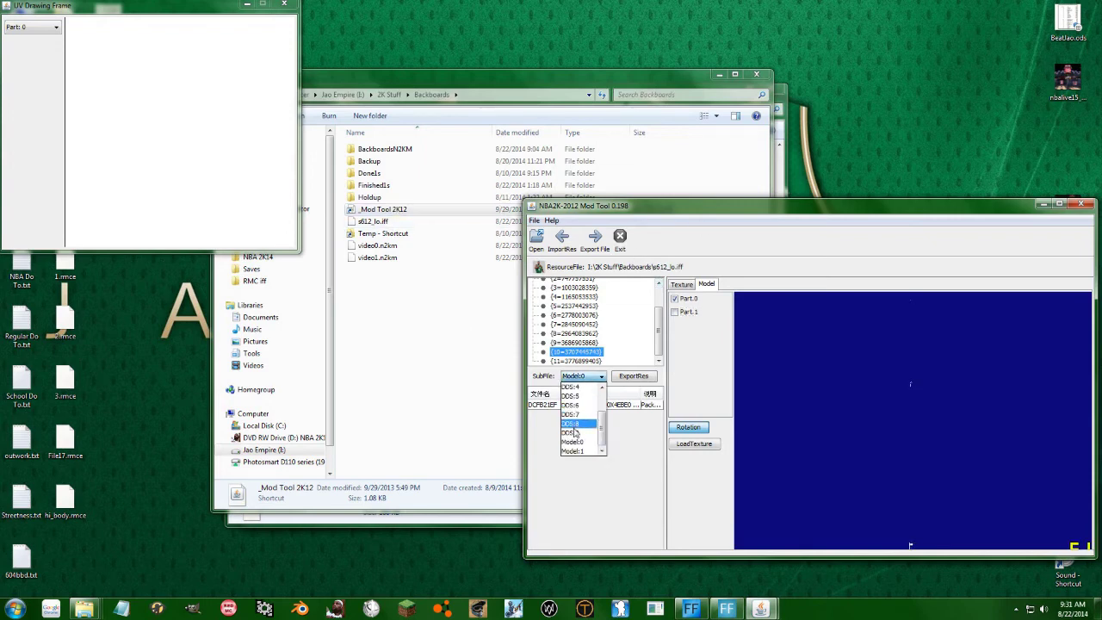
{"action": "left_click", "coordinate": [573, 426]}
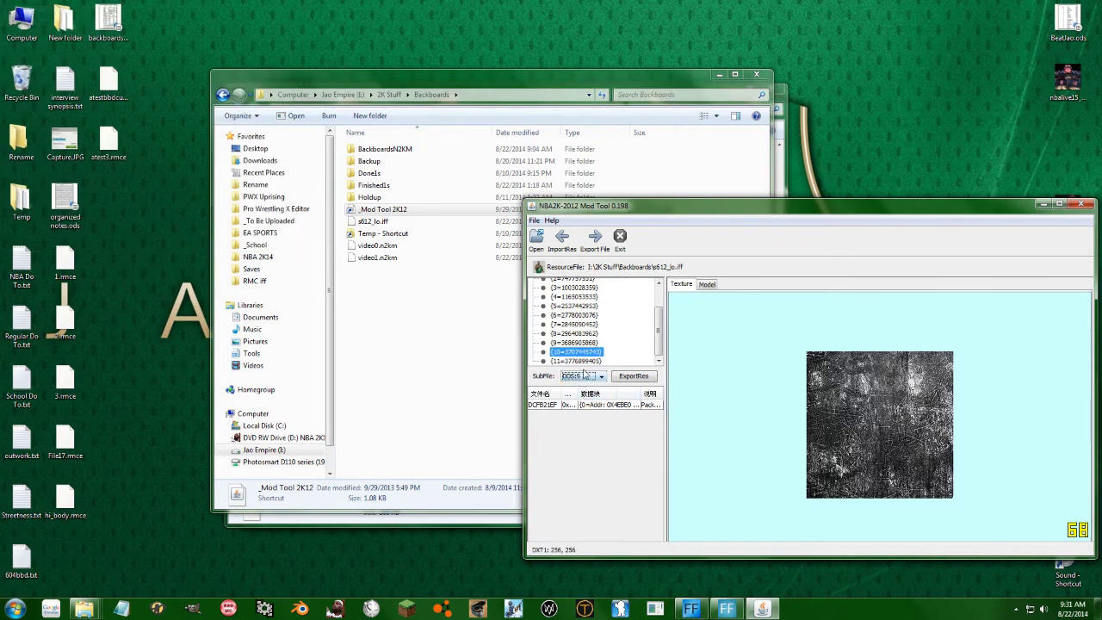
{"action": "key", "text": "Up"}
{"action": "key", "text": "Up"}
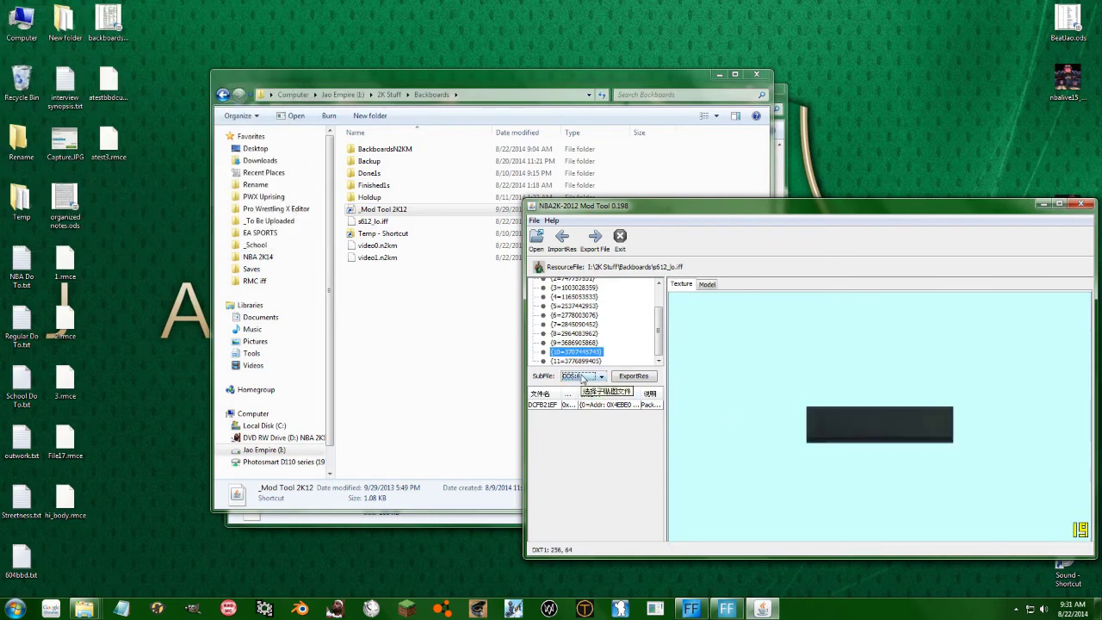
{"action": "key", "text": "Up"}
{"action": "key", "text": "Up"}
{"action": "key", "text": "Up"}
{"action": "key", "text": "Up"}
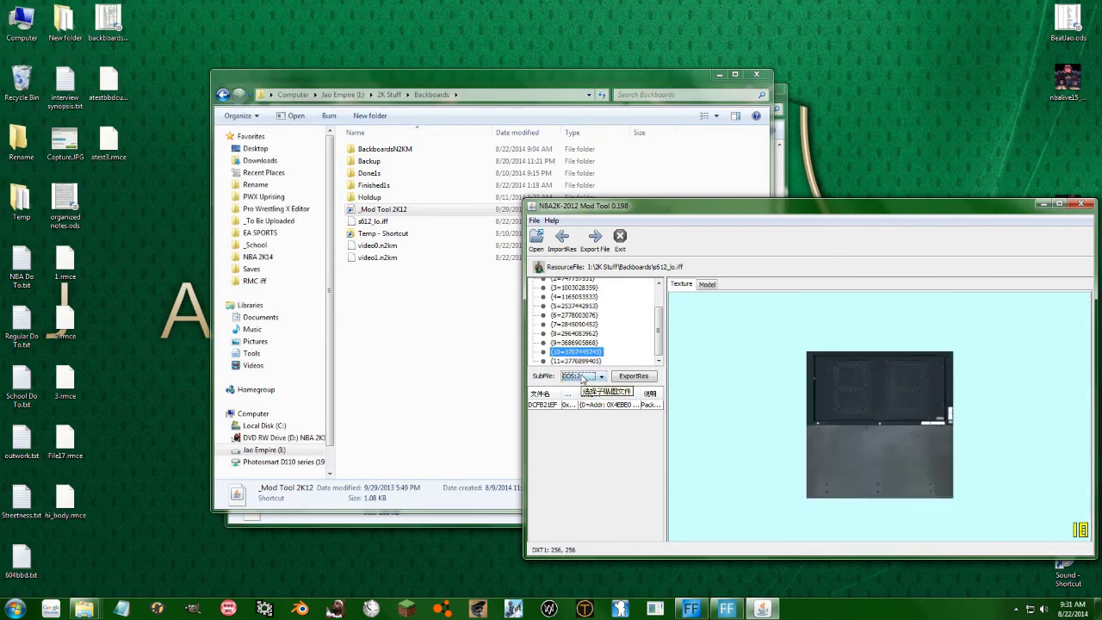
{"action": "key", "text": "Up"}
{"action": "key", "text": "Up"}
{"action": "key", "text": "Up"}
{"action": "key", "text": "Up"}
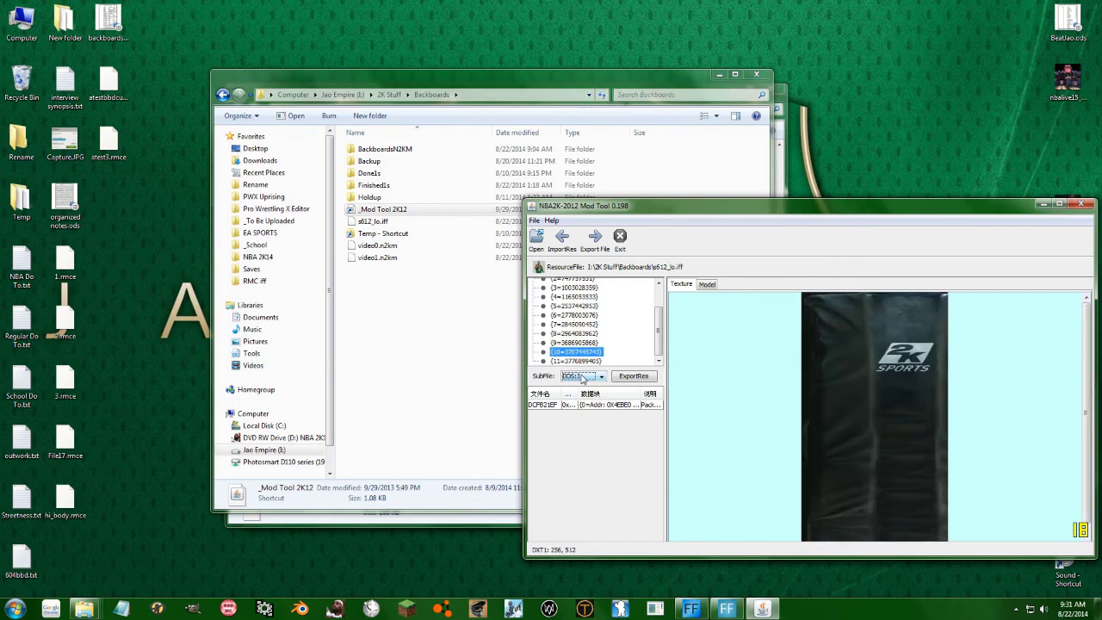
{"action": "key", "text": "Up"}
{"action": "key", "text": "Up"}
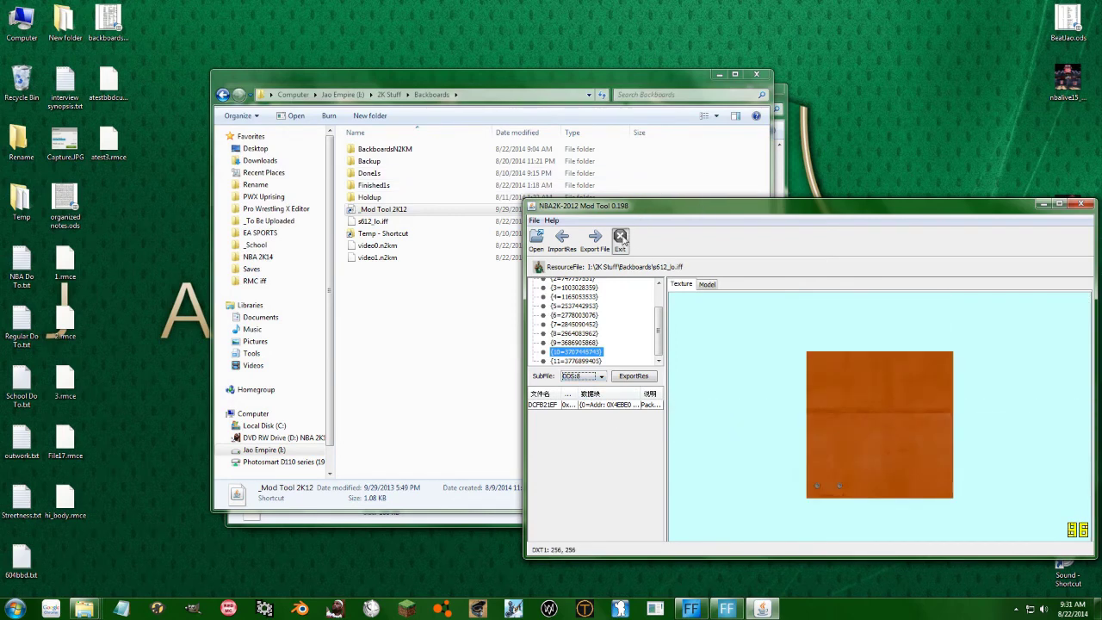
Step: Exit the Mod Tool and open s612_lo.iff from I:\2K Stuff\Backboards in RED Modding Center
{"action": "left_click", "coordinate": [619, 235]}
{"action": "left_click", "coordinate": [481, 388]}
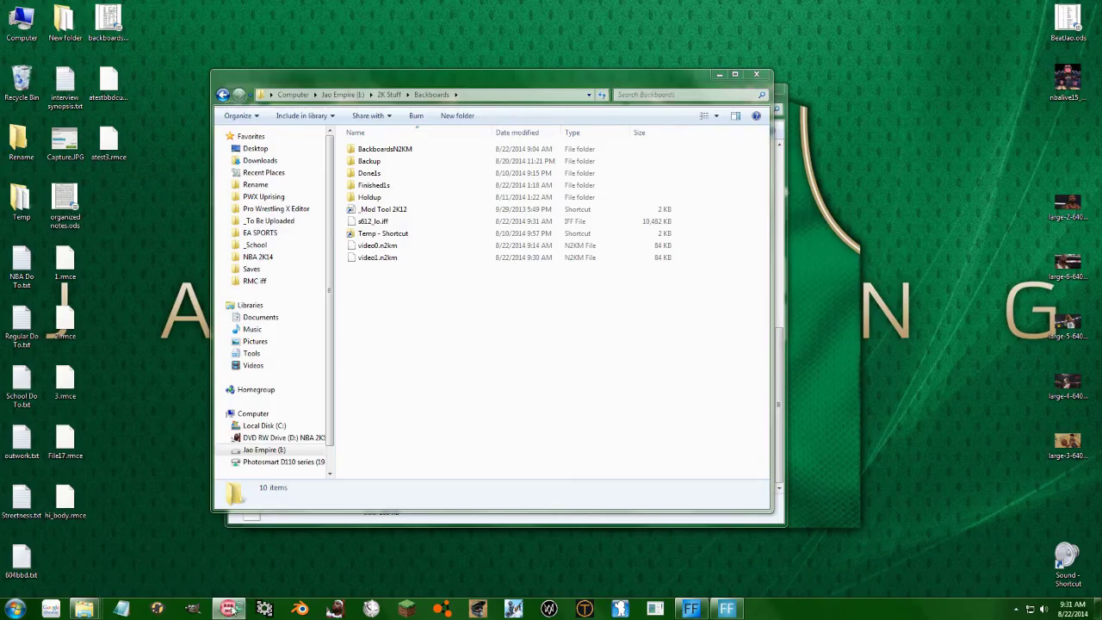
{"action": "left_click", "coordinate": [228, 608]}
{"action": "double_click", "coordinate": [332, 92]}
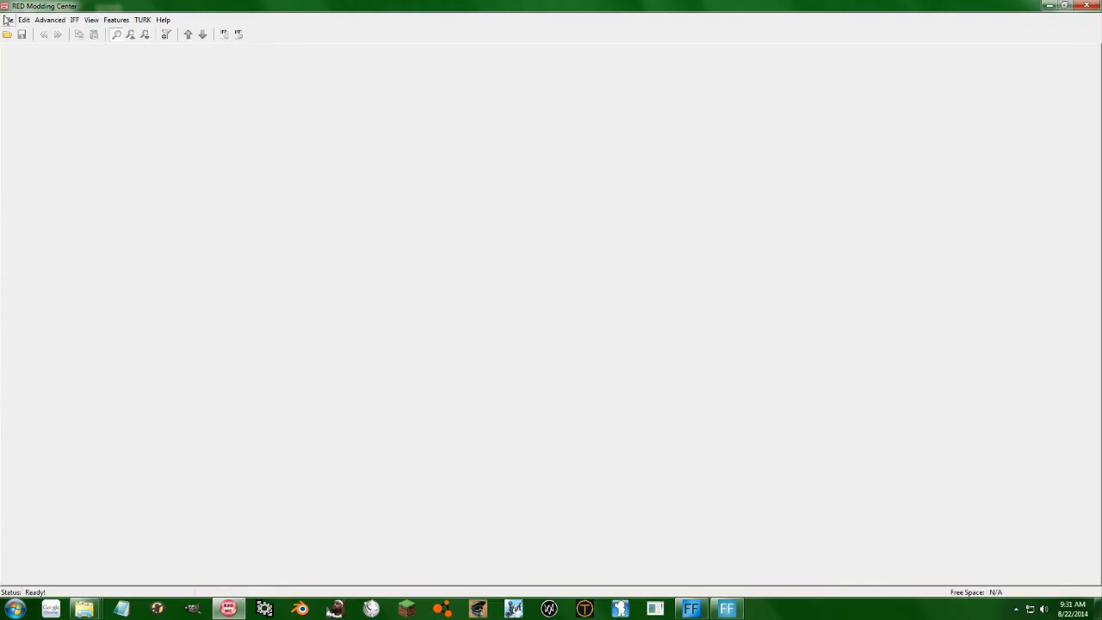
{"action": "left_click", "coordinate": [7, 36]}
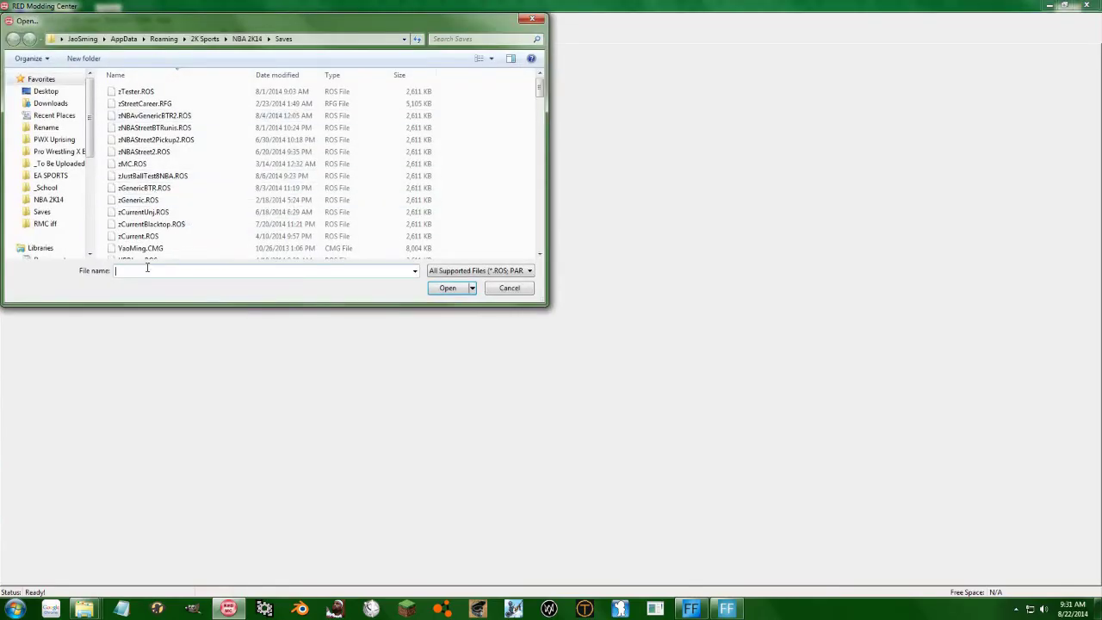
{"action": "type", "text": "E:\\2K Stuff\\Backboards"}
{"action": "left_click", "coordinate": [448, 288]}
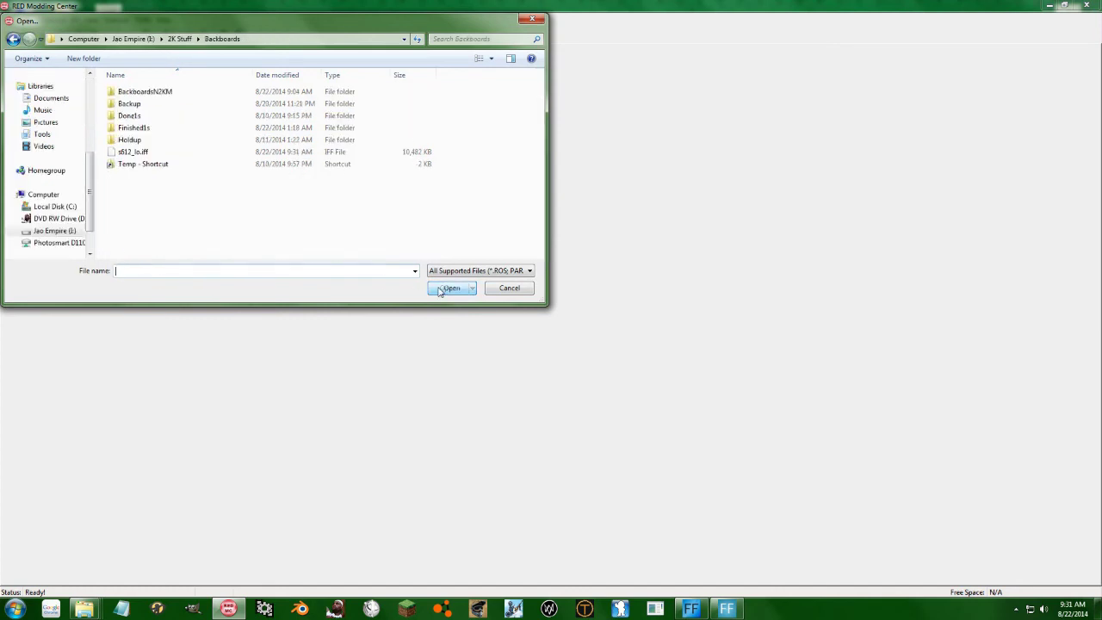
{"action": "double_click", "coordinate": [138, 153]}
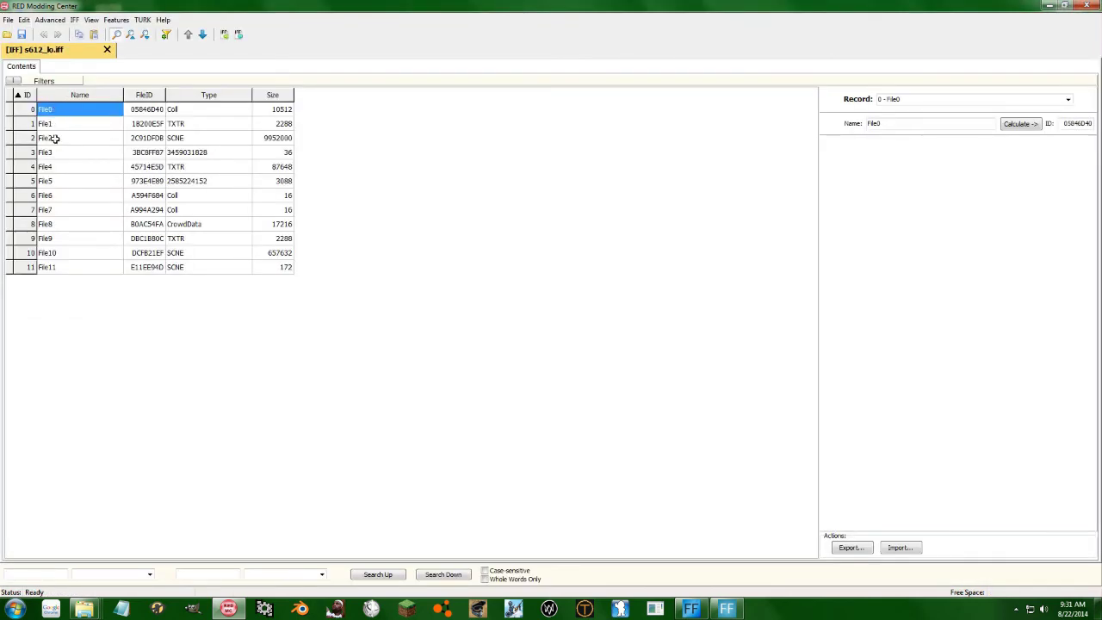
Step: Export the File10 record of s612_lo.iff to the Backboards folder as a binary .rmce file named video
{"action": "left_click", "coordinate": [55, 252]}
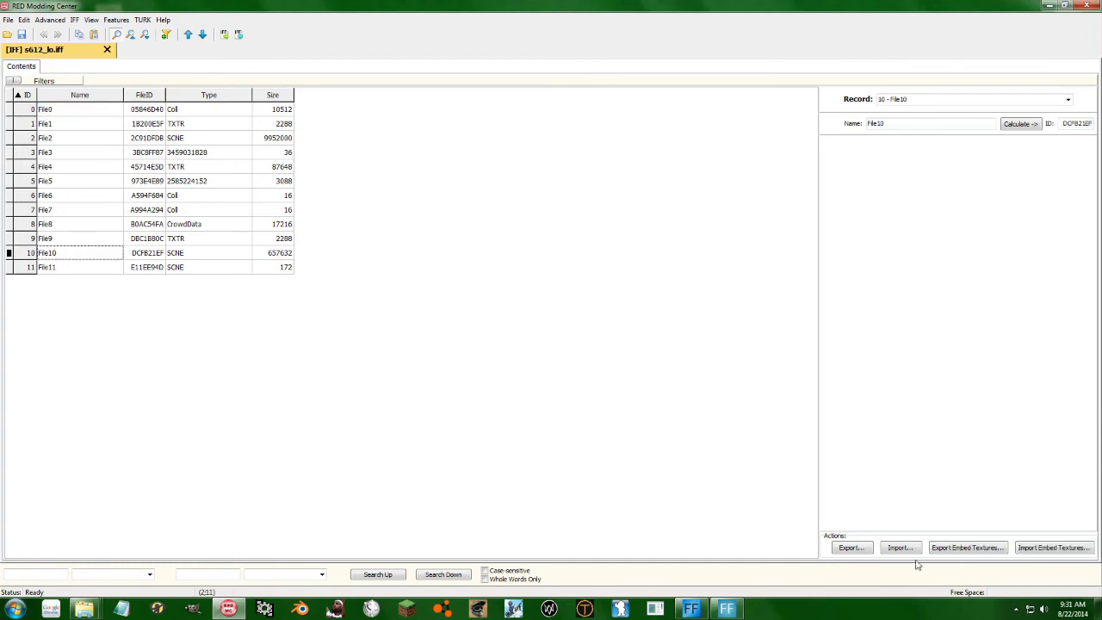
{"action": "left_click", "coordinate": [864, 549]}
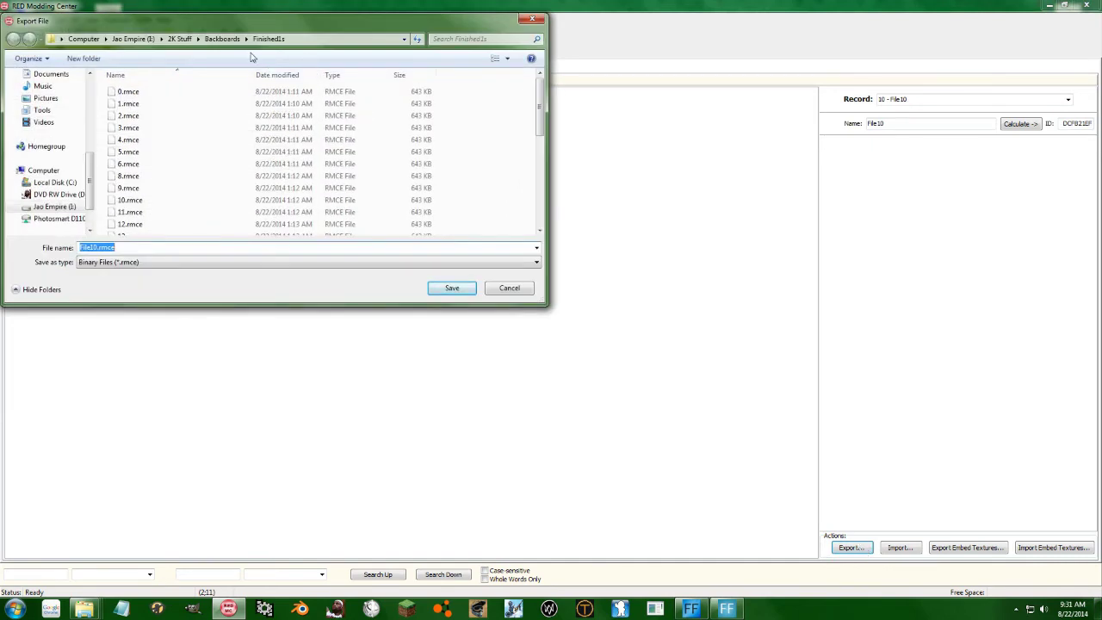
{"action": "left_click", "coordinate": [222, 38]}
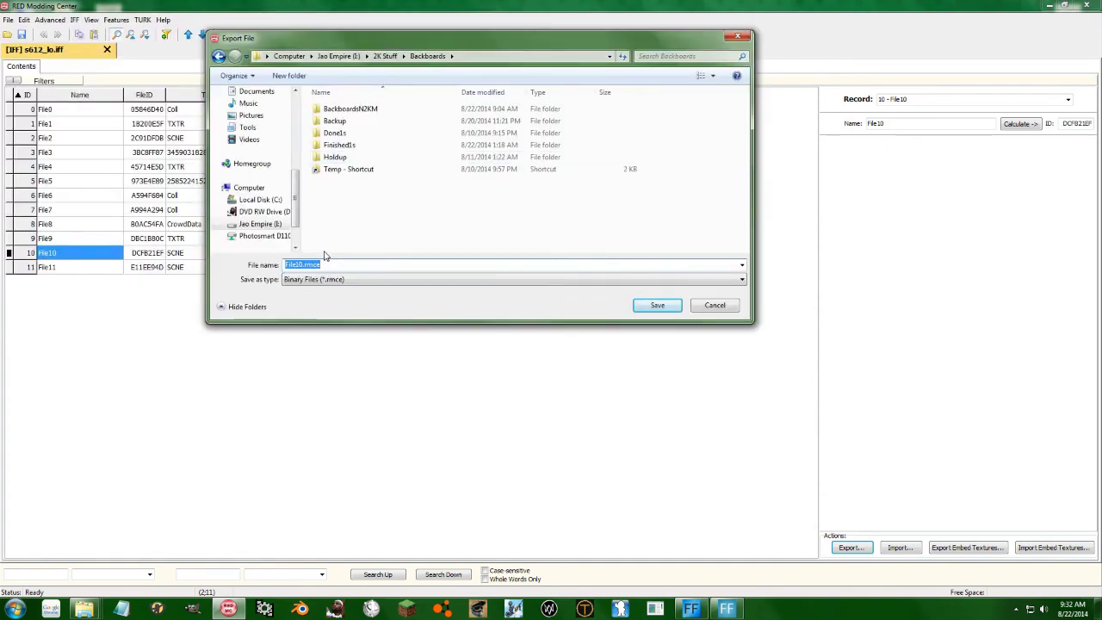
{"action": "type", "text": "video"}
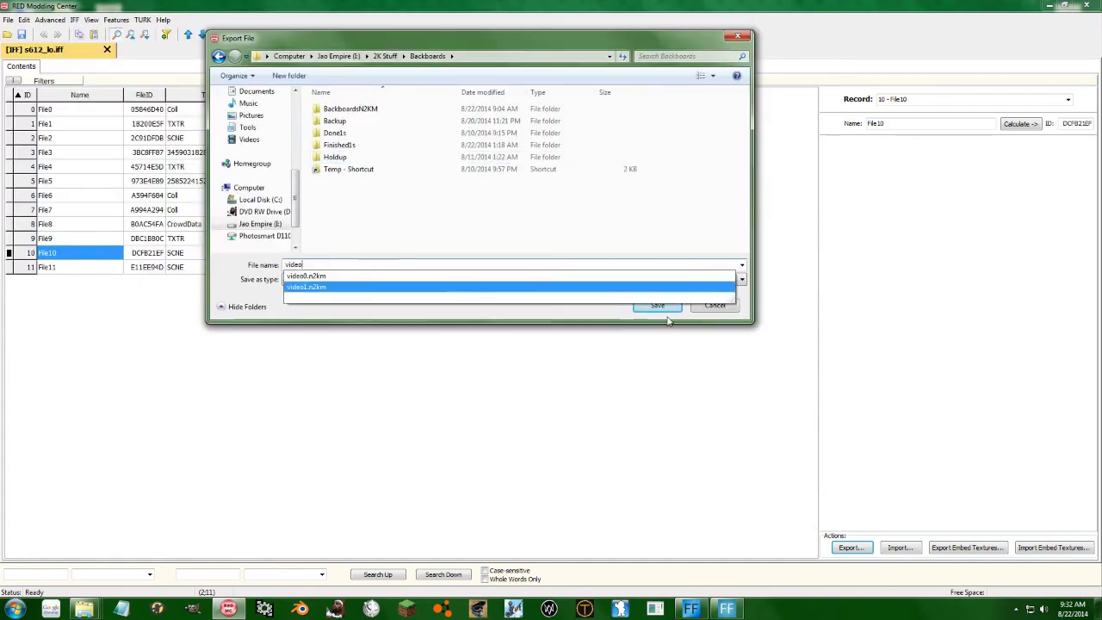
{"action": "left_click", "coordinate": [668, 319]}
{"action": "left_click", "coordinate": [661, 308]}
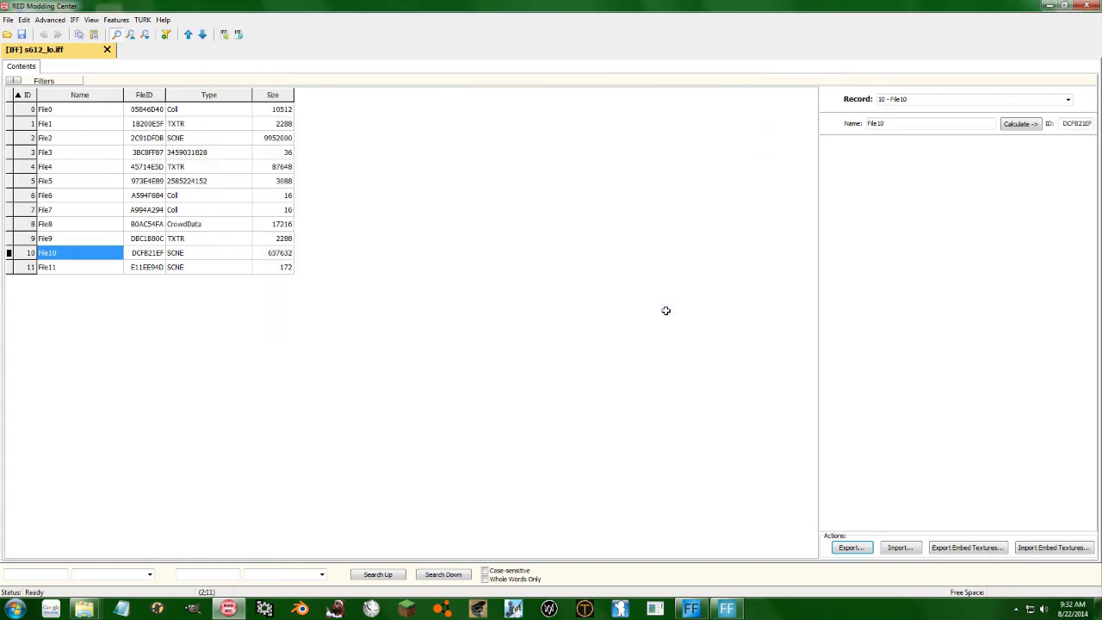
Step: Close s612_lo.iff and open s6ts.iff from the NBA 2K14 program folder
{"action": "left_click", "coordinate": [107, 49]}
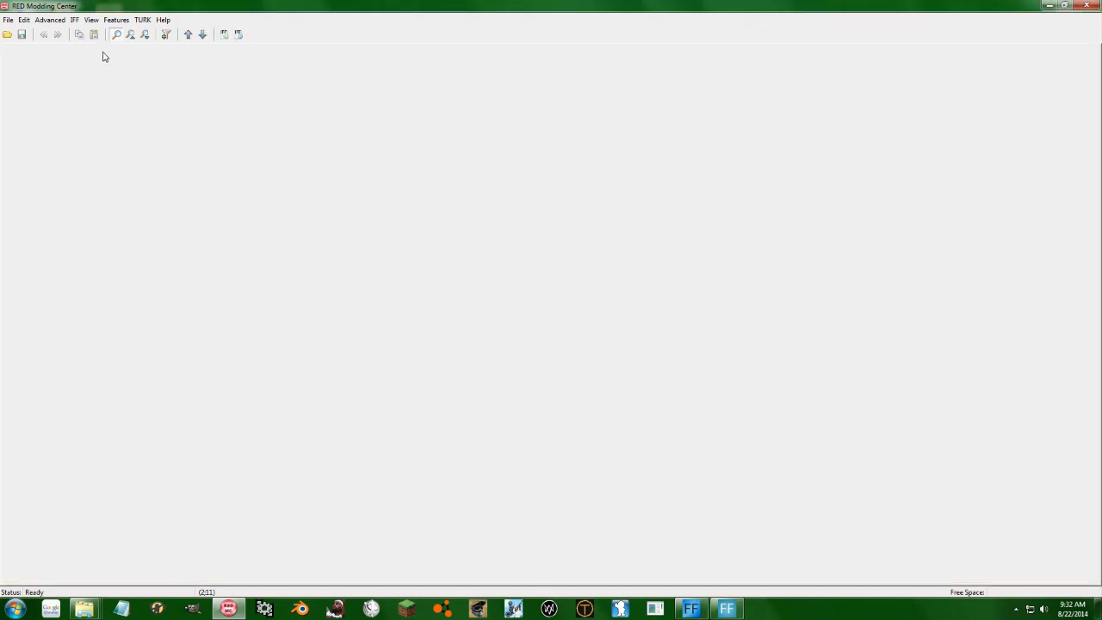
{"action": "left_click", "coordinate": [7, 34]}
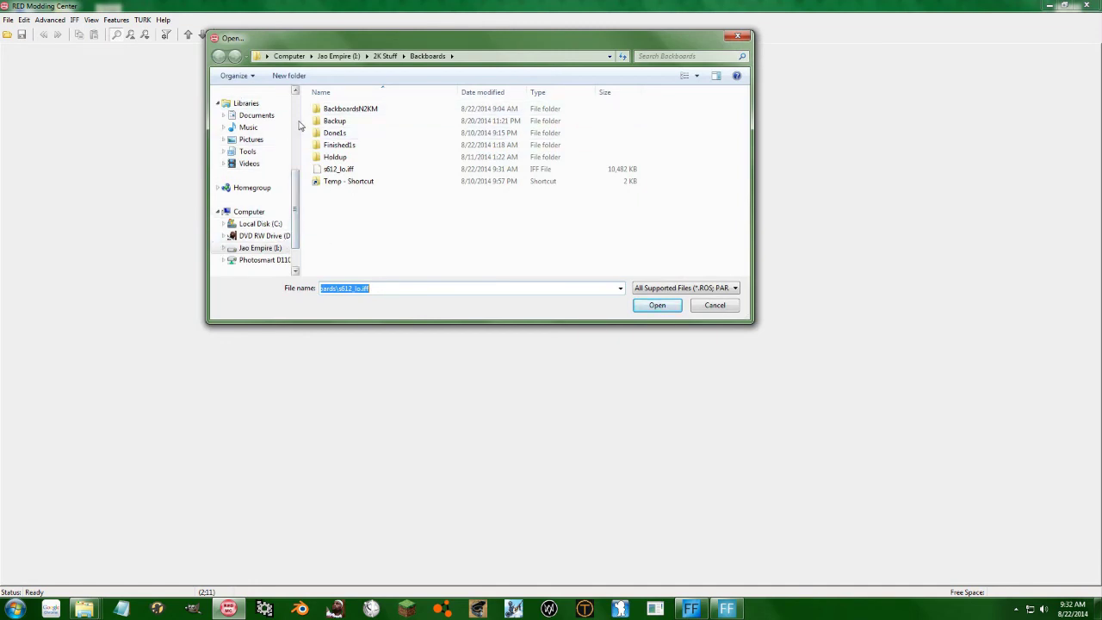
{"action": "scroll", "coordinate": [258, 211], "scroll_direction": "up", "scroll_amount": 4}
{"action": "left_click", "coordinate": [255, 216]}
{"action": "left_click", "coordinate": [347, 182]}
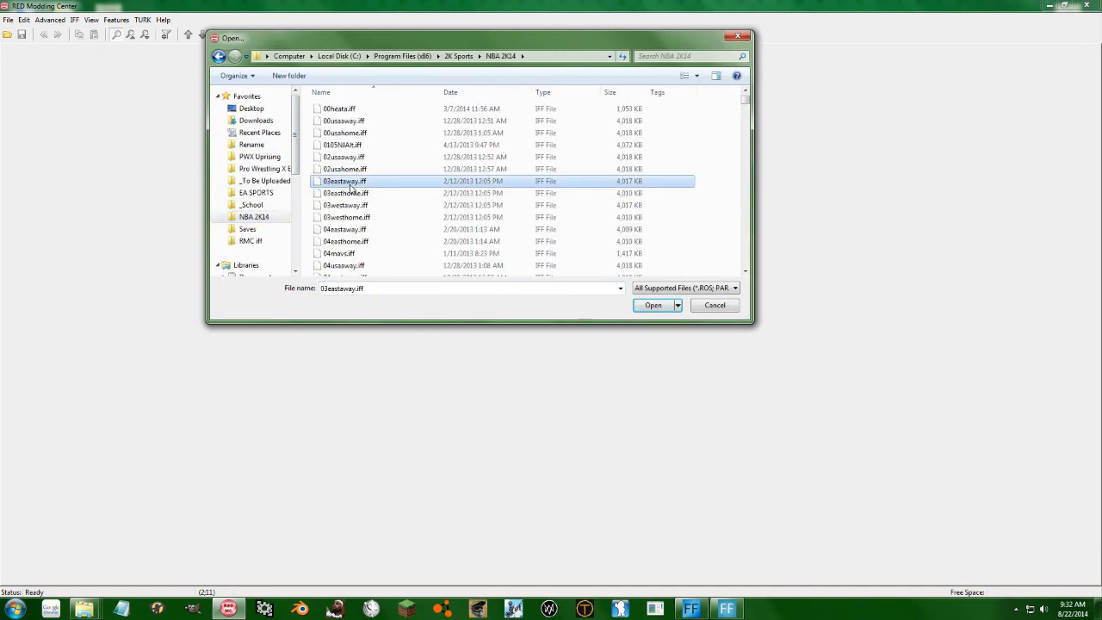
{"action": "key", "text": "s"}
{"action": "scroll", "coordinate": [351, 189], "scroll_direction": "down", "scroll_amount": 5}
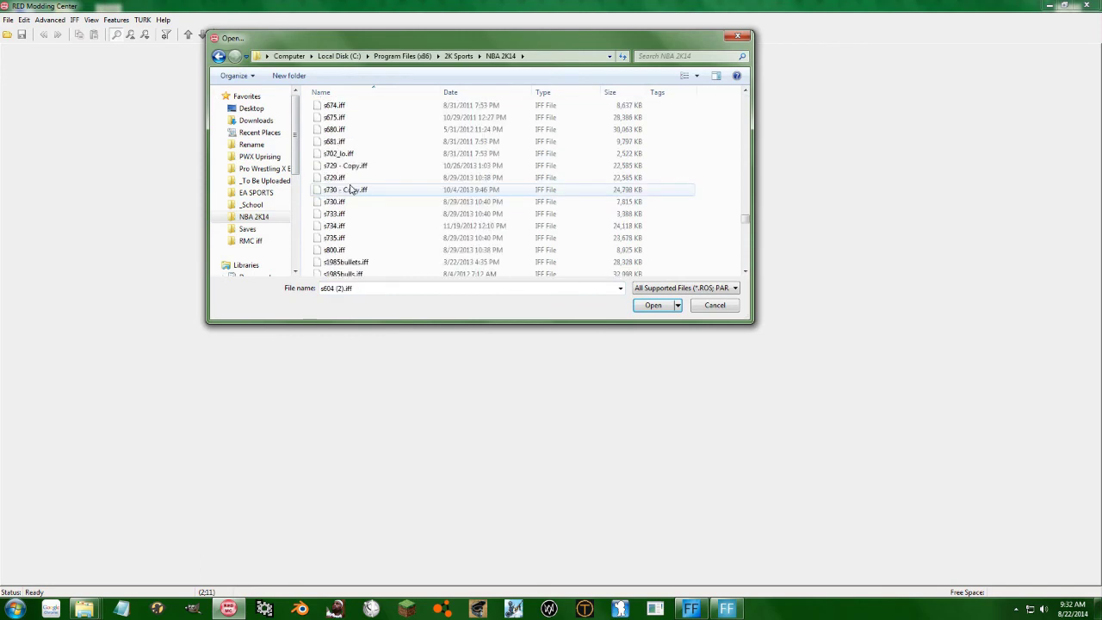
{"action": "left_click", "coordinate": [350, 190]}
{"action": "key", "text": "s"}
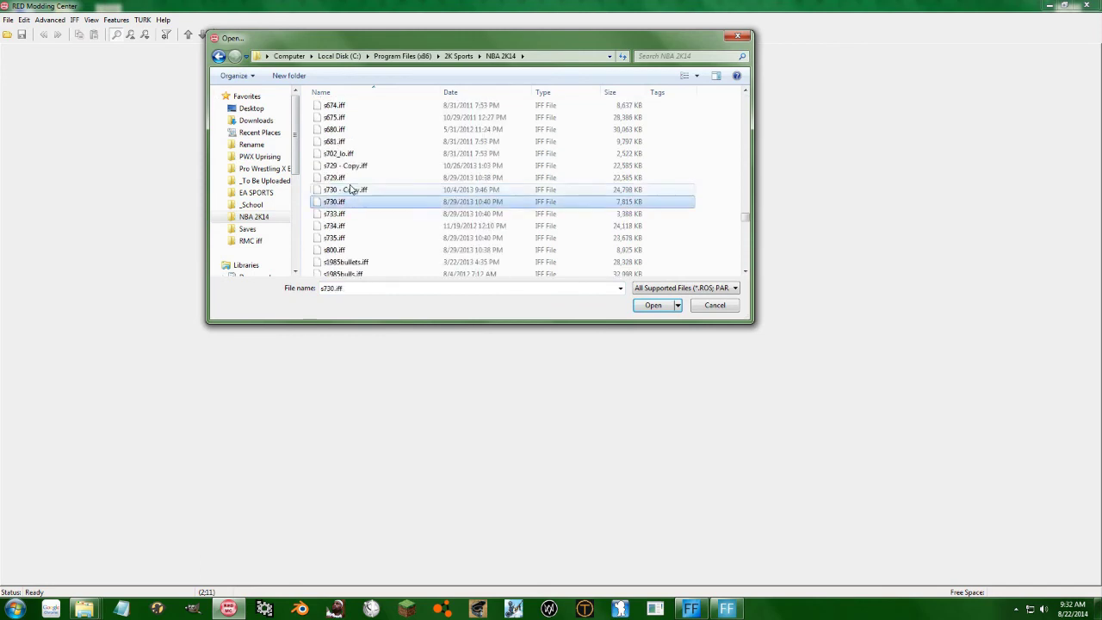
{"action": "key", "text": "6"}
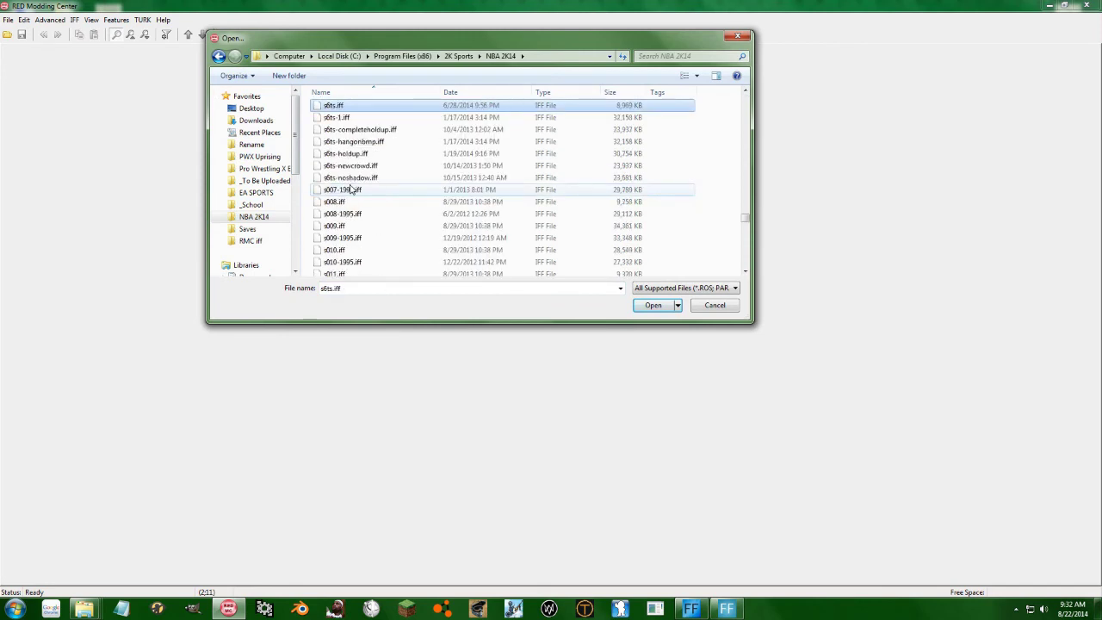
{"action": "key", "text": "Return"}
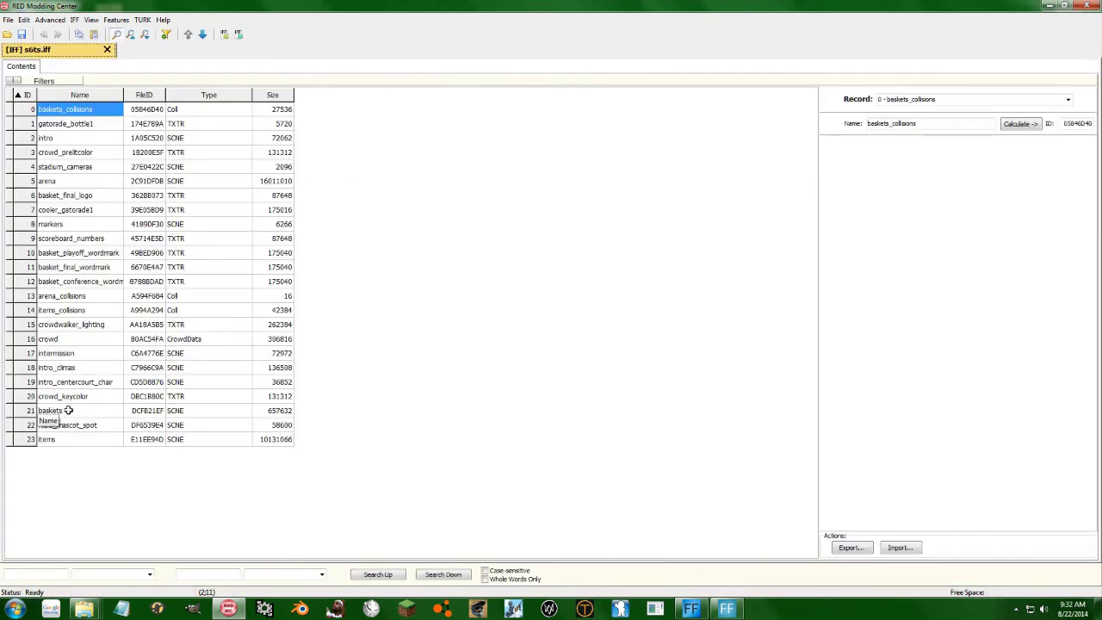
Step: Import video.rmce from the Backboards folder into the baskets record of s6ts.iff
{"action": "left_click", "coordinate": [68, 409]}
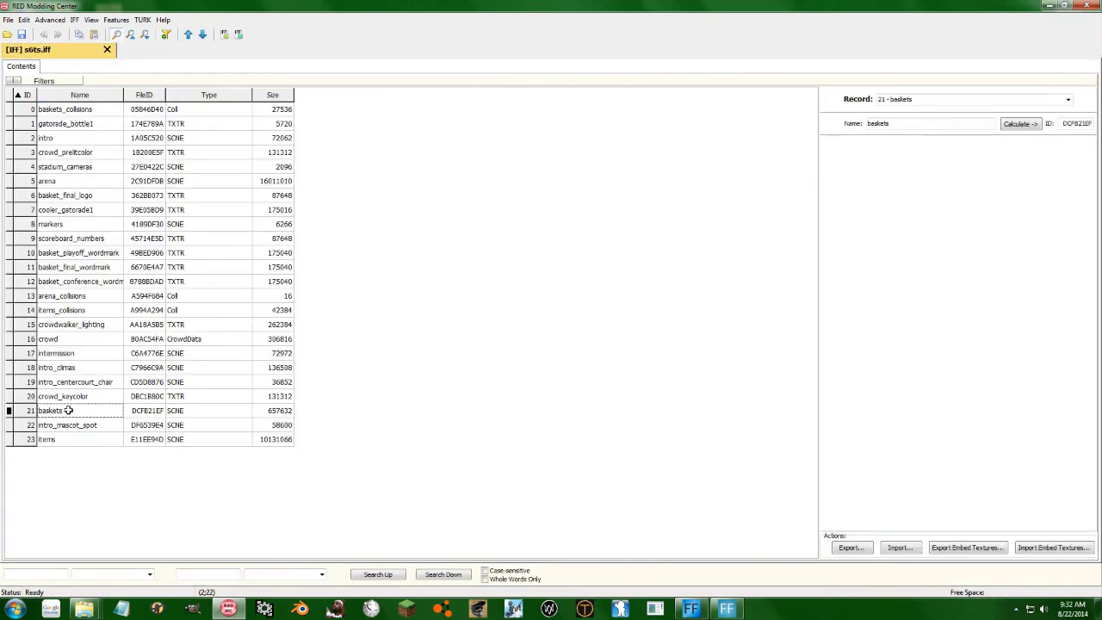
{"action": "left_click", "coordinate": [898, 547]}
{"action": "left_click", "coordinate": [346, 182]}
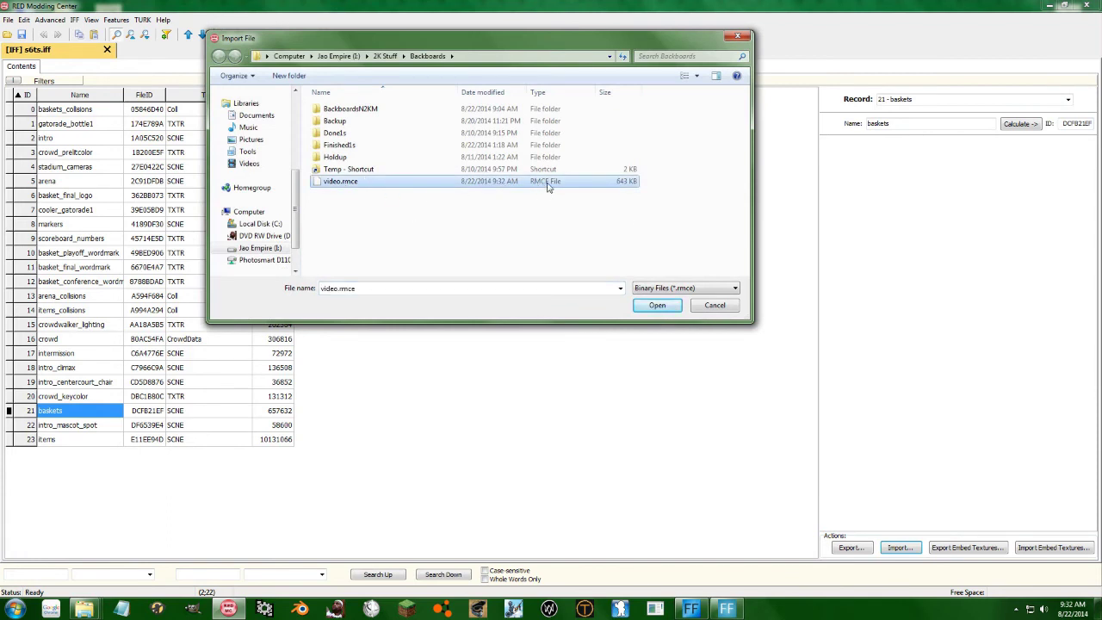
{"action": "left_click", "coordinate": [656, 305]}
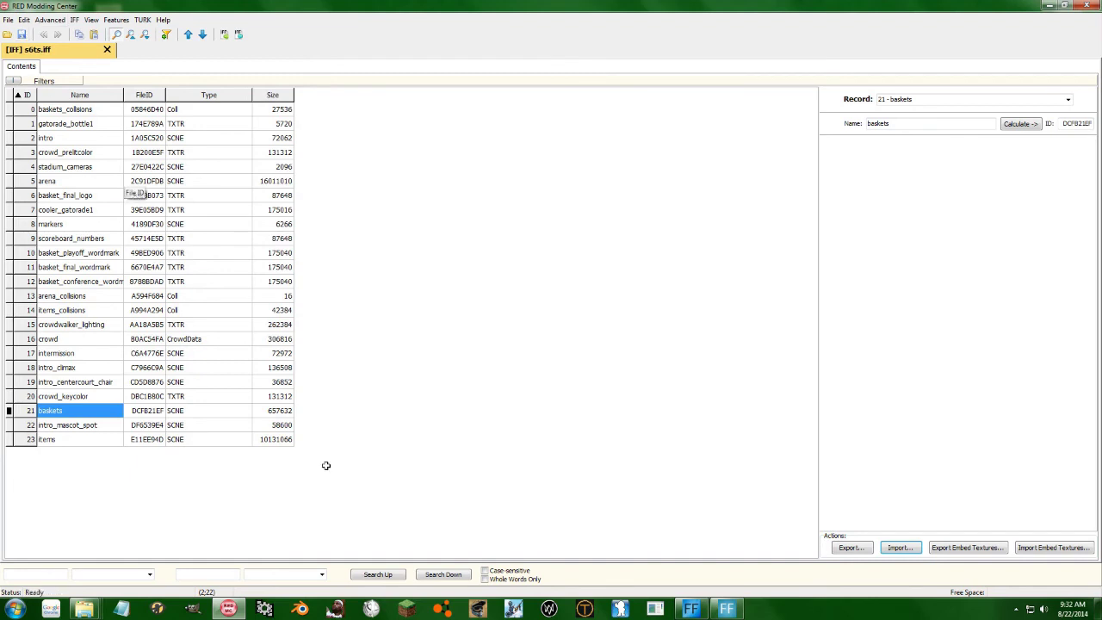
Step: Run _window.bat from the NBA 2K14 Saves folder to start the game, and close that folder window
{"action": "right_click", "coordinate": [84, 610]}
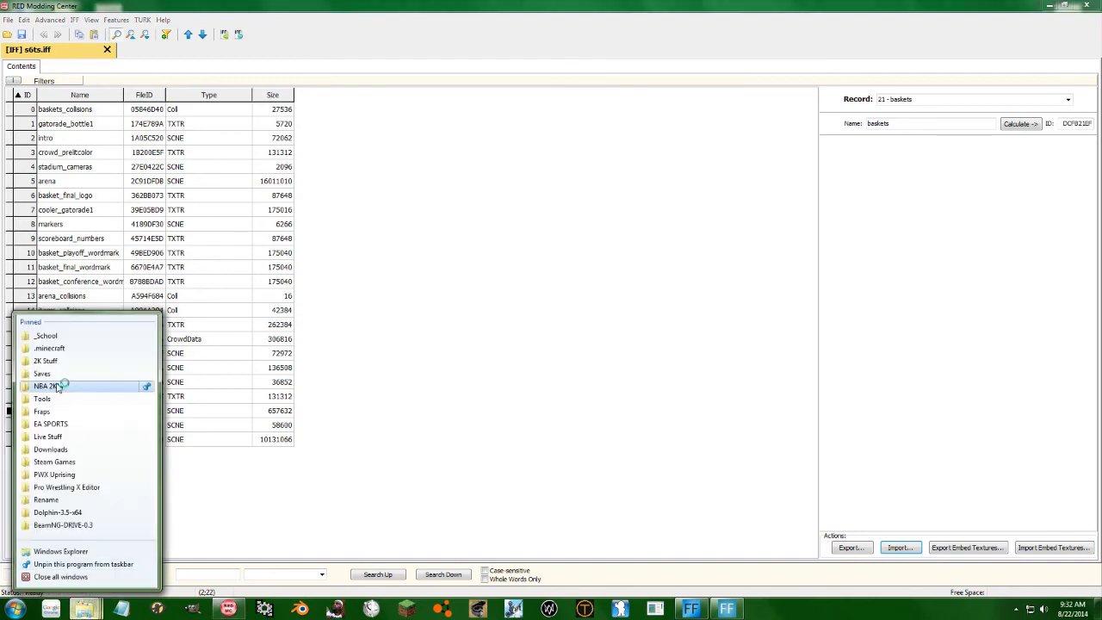
{"action": "left_click", "coordinate": [60, 386]}
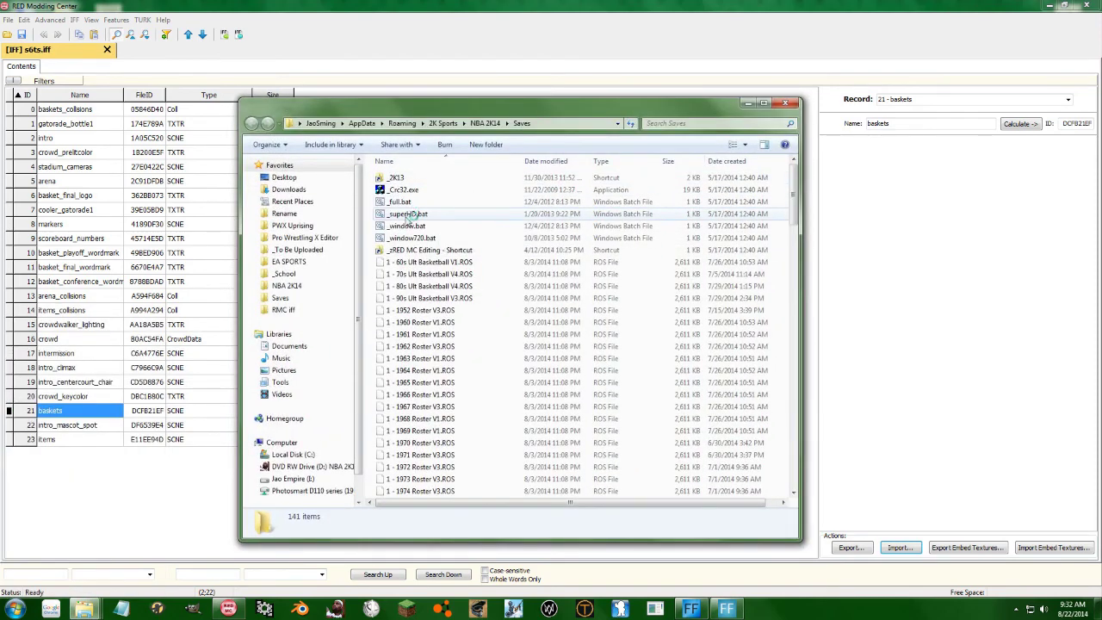
{"action": "double_click", "coordinate": [407, 227]}
{"action": "left_click", "coordinate": [786, 103]}
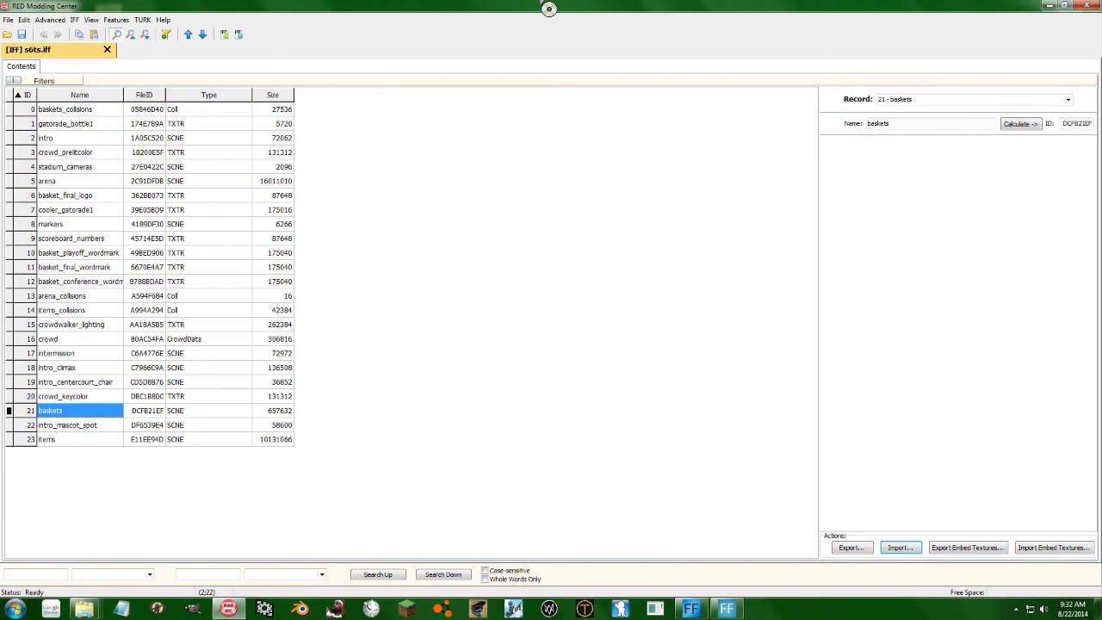
Step: Close RED Modding Center and the Backboards folder window, and move the NBA 2K14 window to the middle of the desktop
{"action": "left_click", "coordinate": [1087, 6]}
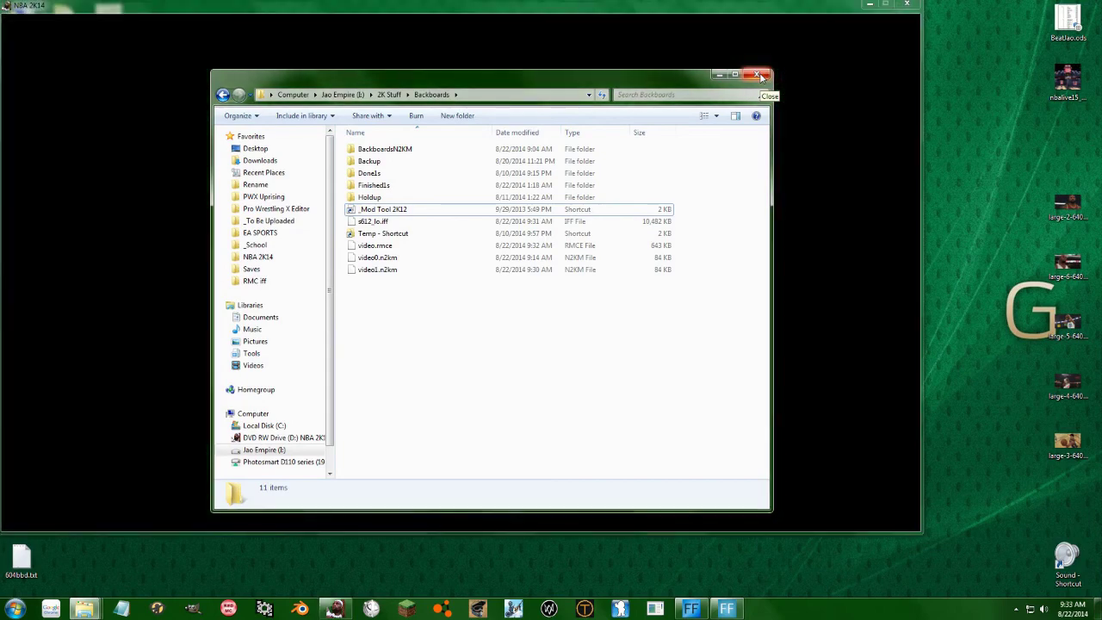
{"action": "left_click", "coordinate": [758, 75]}
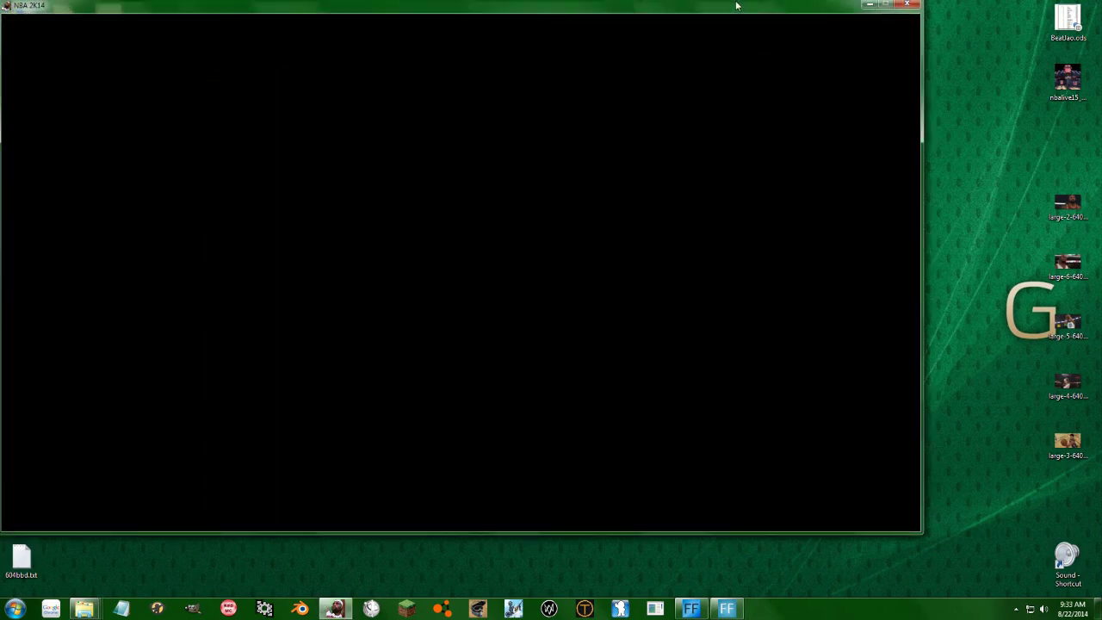
{"action": "left_click_drag", "start_coordinate": [736, 5], "coordinate": [858, 39]}
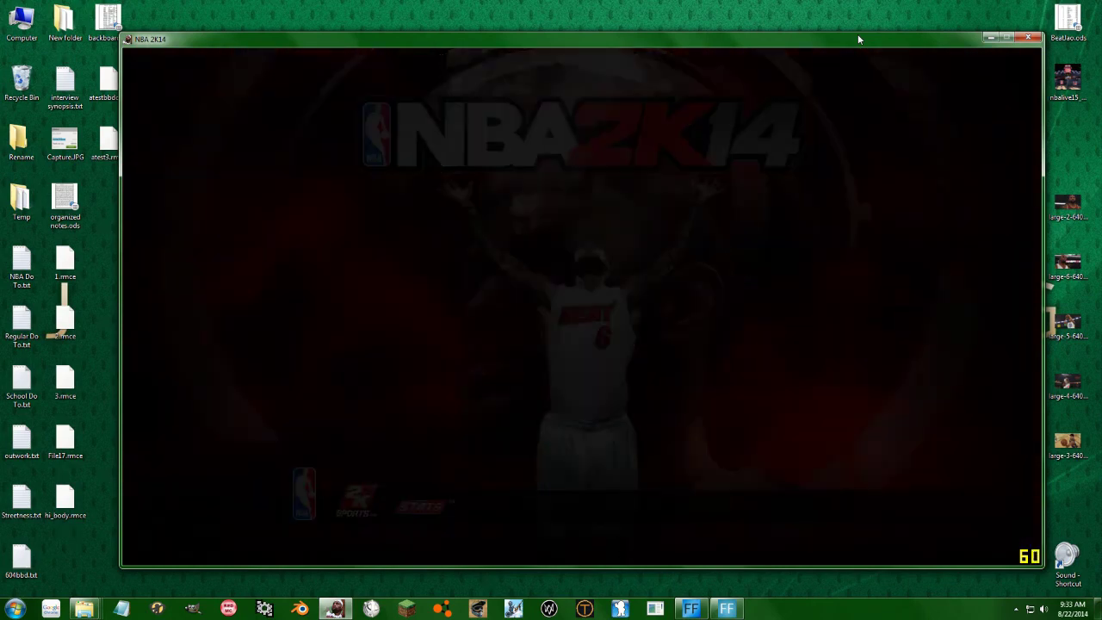
Step: Load the zTester roster in NBA 2K14 and leave the load screen
{"action": "key", "text": "Escape"}
{"action": "key", "text": "Up"}
{"action": "key", "text": "Up"}
{"action": "key", "text": "Return"}
{"action": "key", "text": "Up"}
{"action": "key", "text": "Up"}
{"action": "key", "text": "Up"}
{"action": "key", "text": "Return"}
{"action": "key", "text": "Return"}
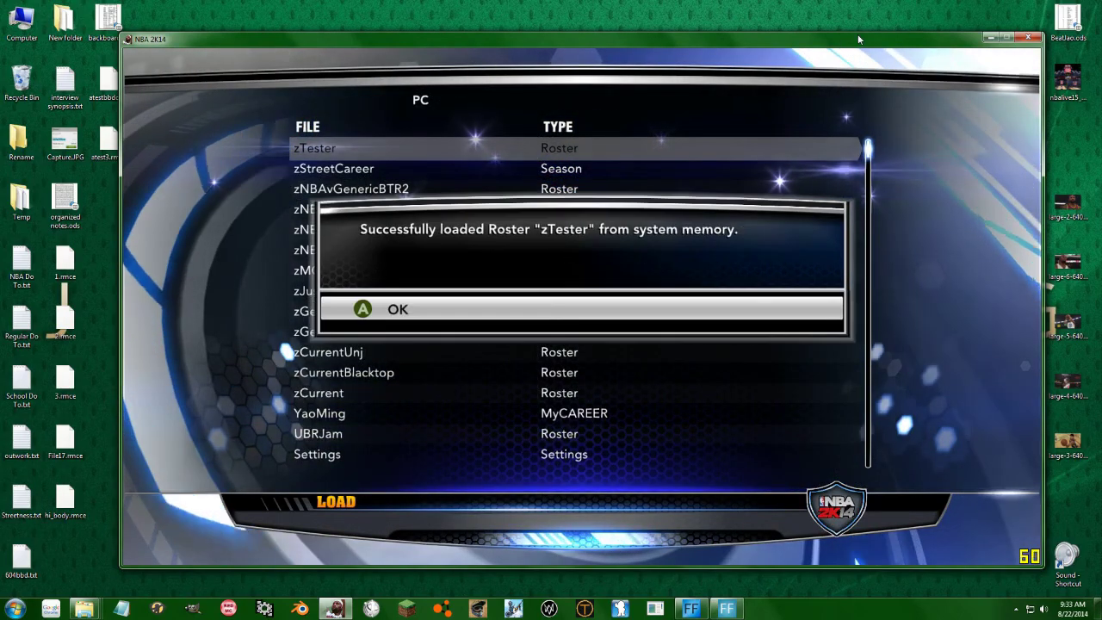
{"action": "key", "text": "Return"}
{"action": "key", "text": "Escape"}
Step: Start a practice session in the Celtics arena with the Celtics at home and the Spurs away
{"action": "key", "text": "Down"}
{"action": "key", "text": "Down"}
{"action": "key", "text": "Down"}
{"action": "key", "text": "Return"}
{"action": "key", "text": "Up"}
{"action": "key", "text": "Up"}
{"action": "key", "text": "Up"}
{"action": "key", "text": "Return"}
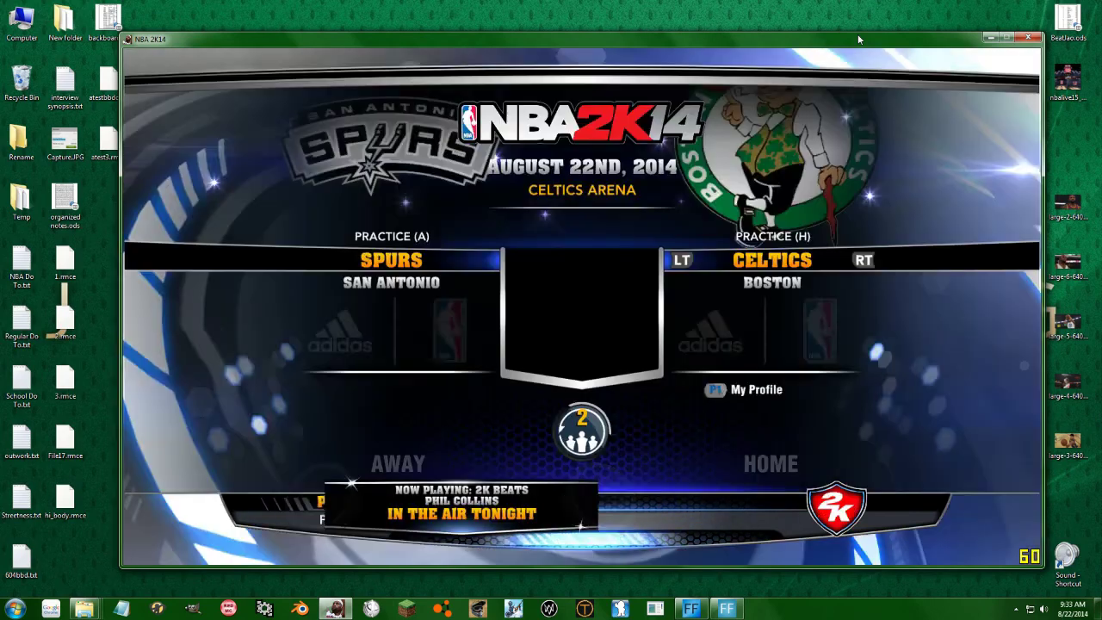
{"action": "key", "text": "Return"}
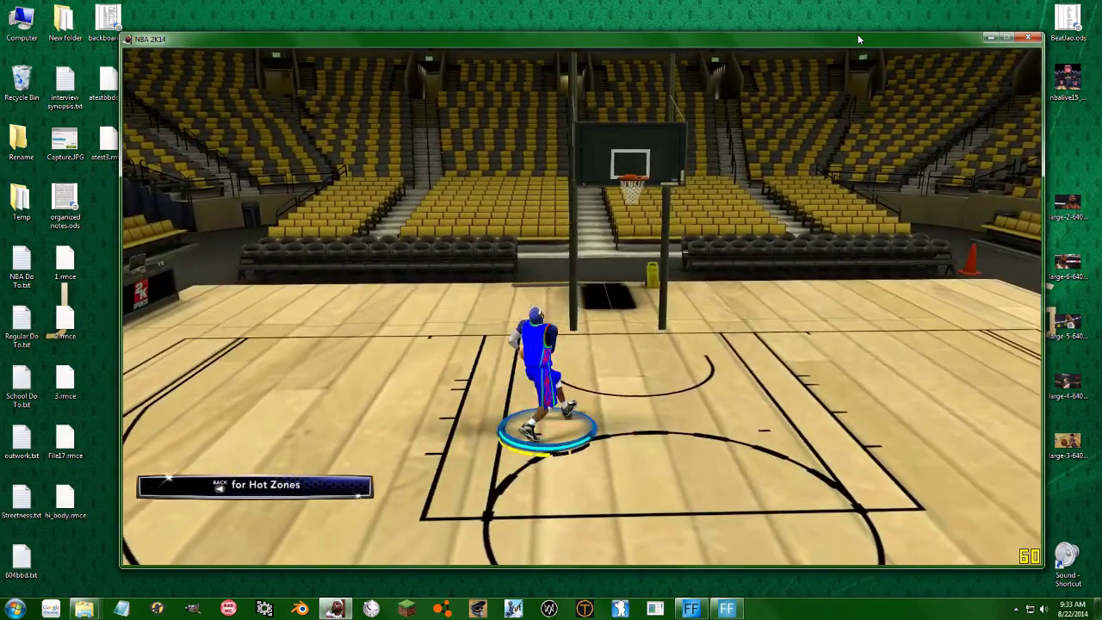
Step: Pause the practice and open Instant Replay to examine the custom hoop on the court
{"action": "key", "text": "Escape"}
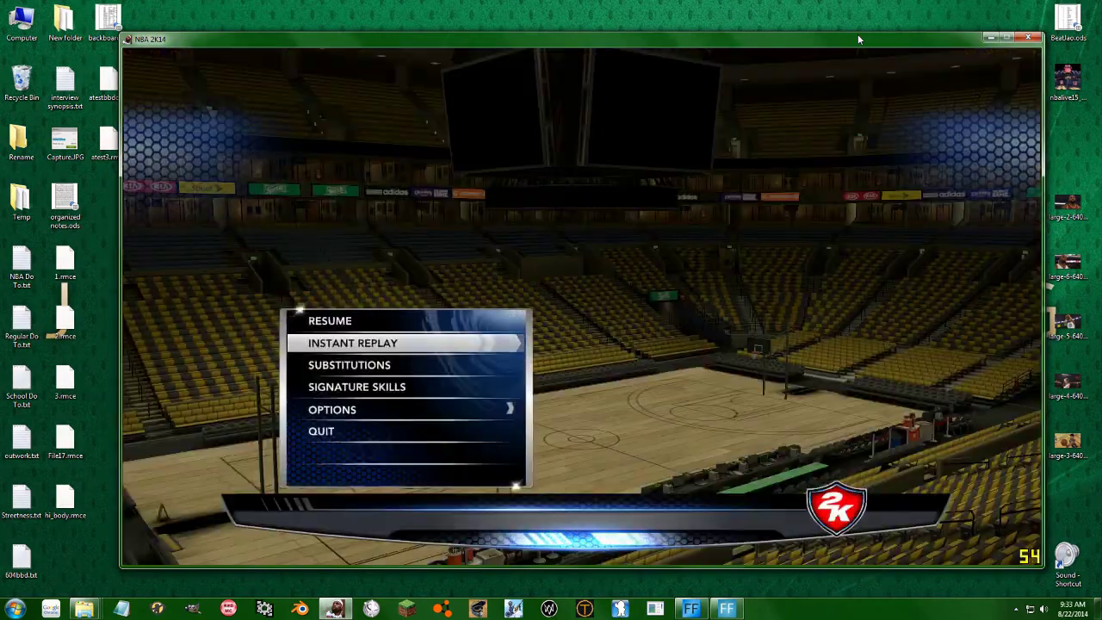
{"action": "key", "text": "Return"}
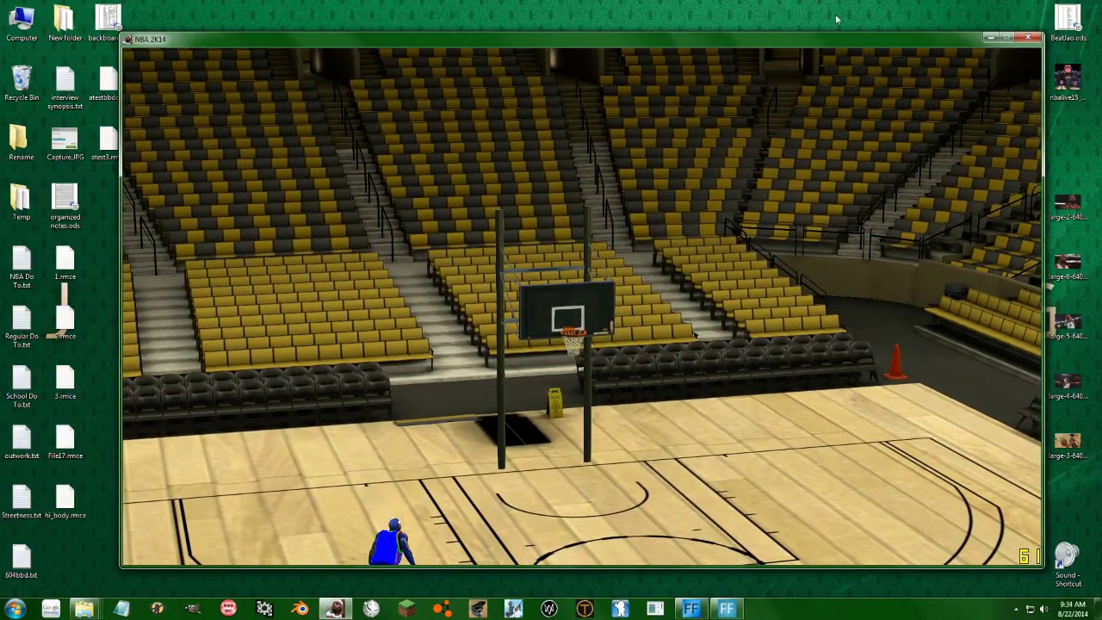
{"action": "left_click", "coordinate": [834, 7]}
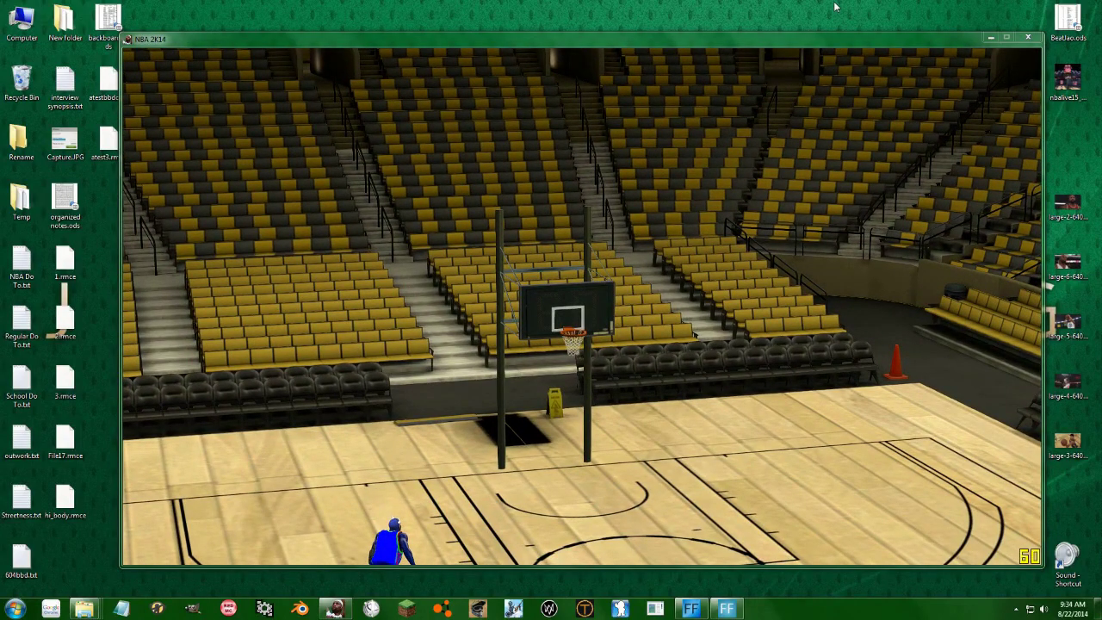